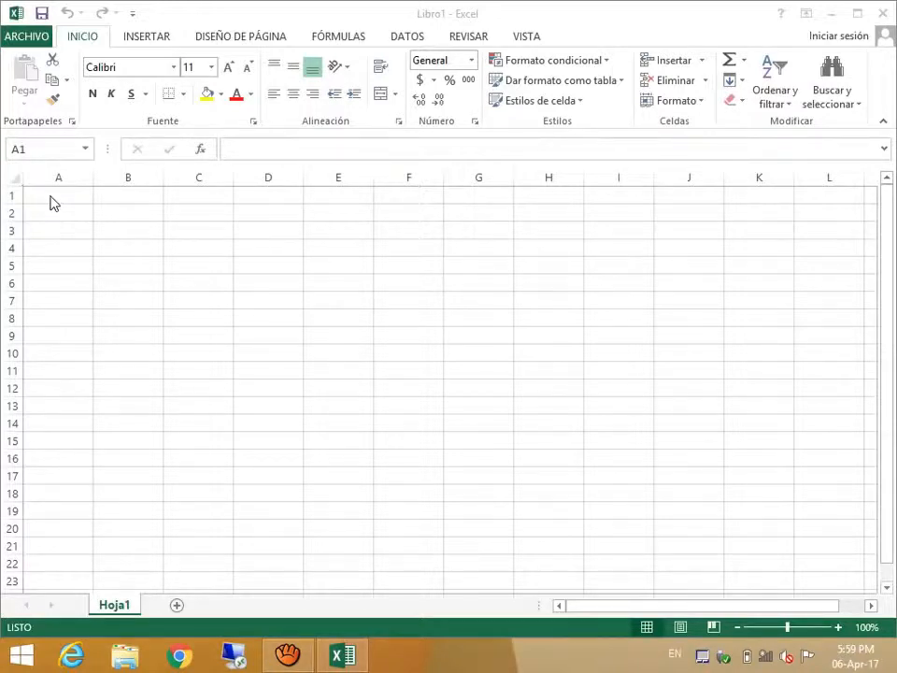
# Enter the question number 1 in cell A1
pyautogui.click(50, 196)
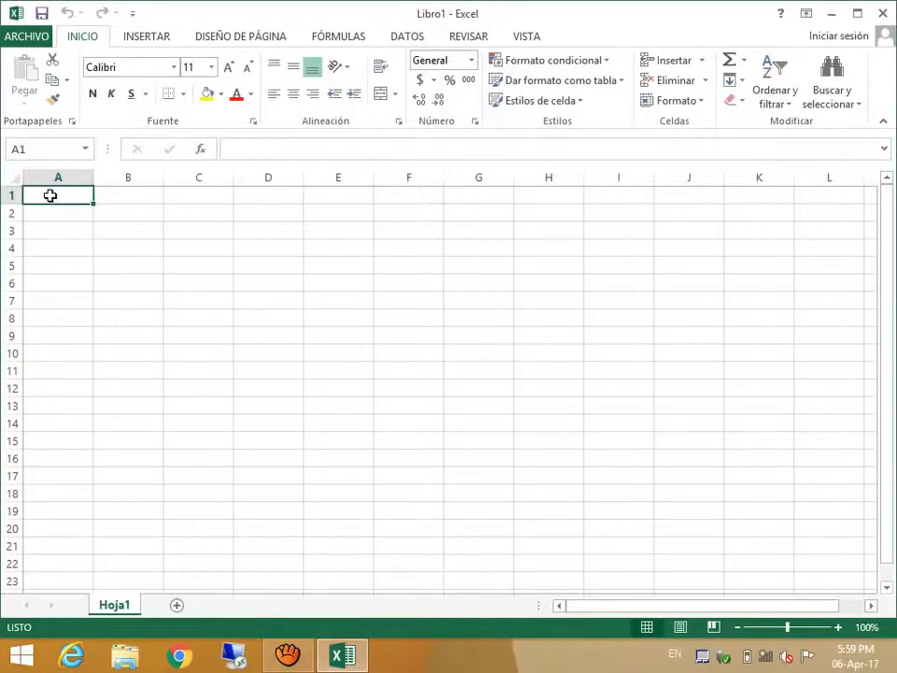
pyautogui.write('C')
pyautogui.press('BackSpace')
pyautogui.write('1')
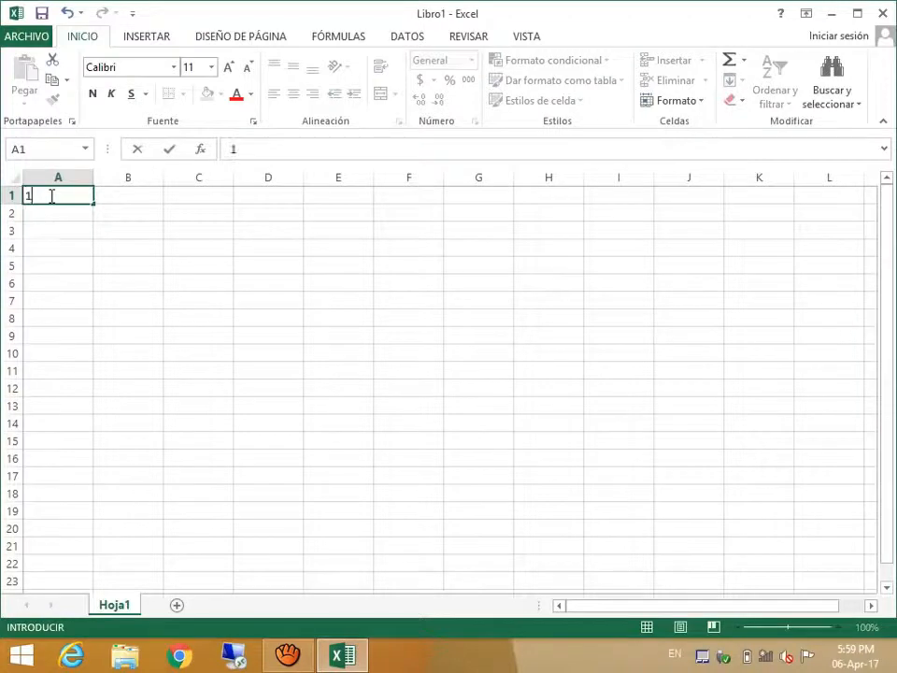
pyautogui.press('Return')
# Enter the survey question "Con qué frecuencia se lava usted las manos luego de ir al baño?" in cell B1
pyautogui.press('Up')
pyautogui.press('Right')
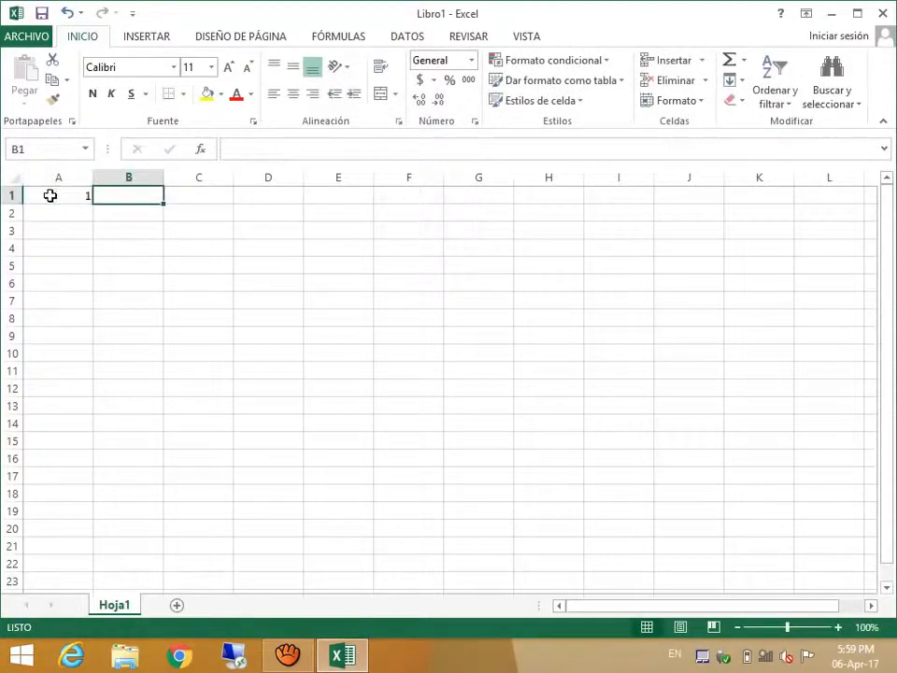
pyautogui.write('Con que')
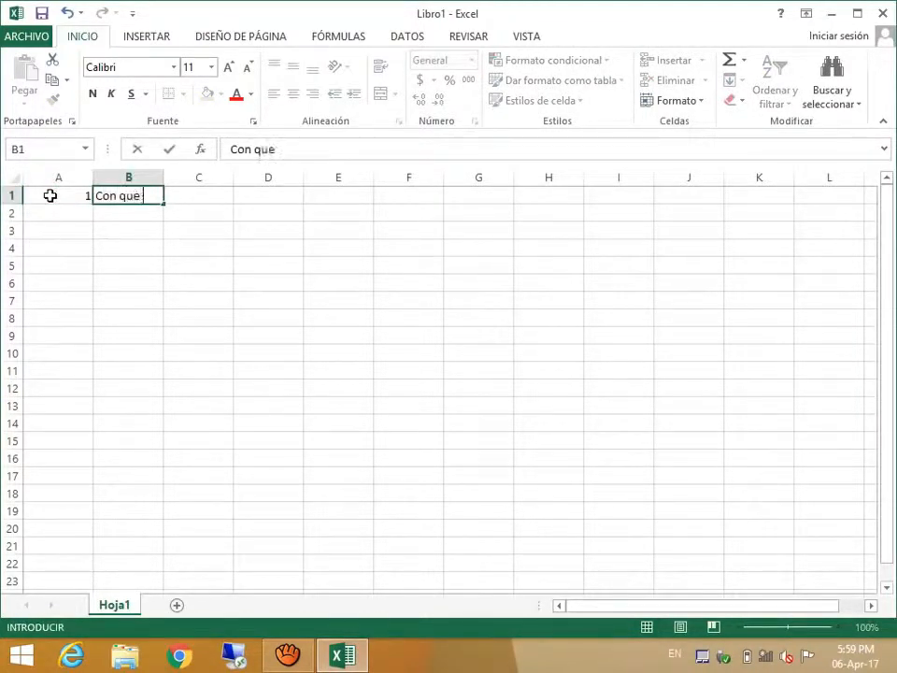
pyautogui.write(' fro')
pyautogui.press('BackSpace')
pyautogui.press('BackSpace')
pyautogui.press('BackSpace')
pyautogui.press('BackSpace')
pyautogui.press('BackSpace')
pyautogui.write('é frecu')
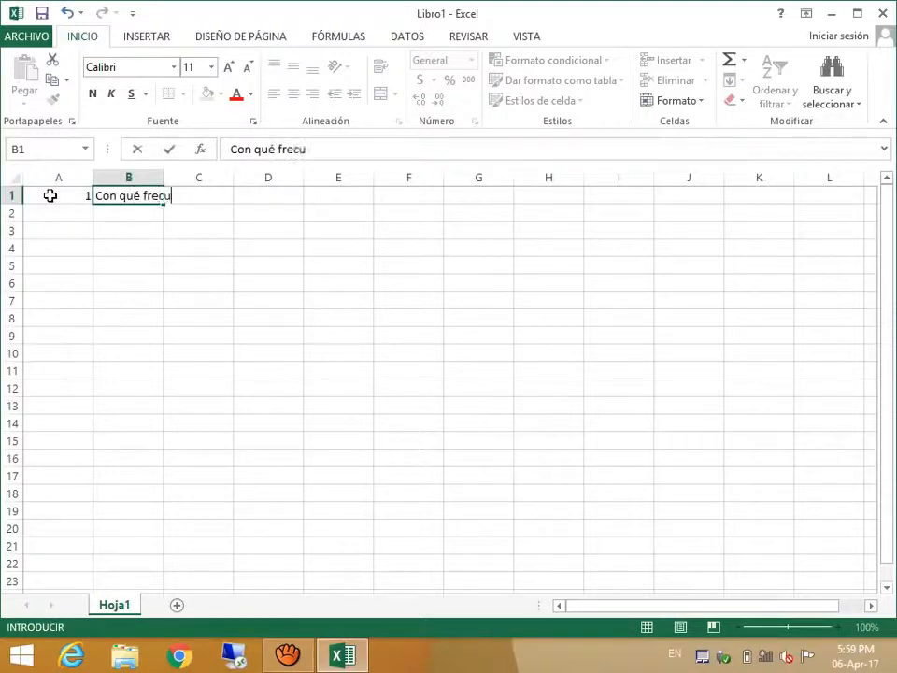
pyautogui.write('encia se')
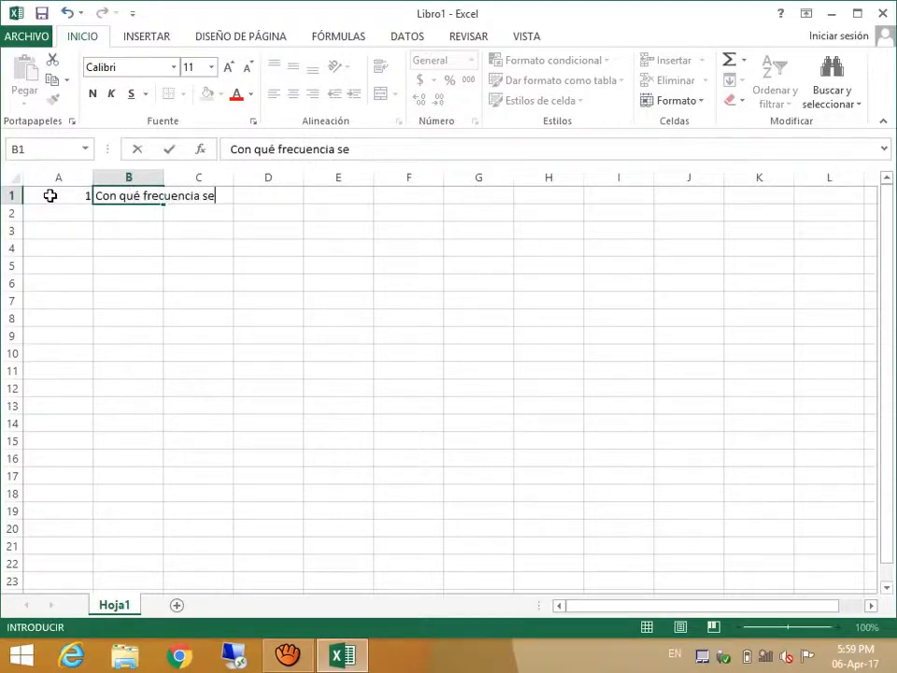
pyautogui.write(' lava usted  ')
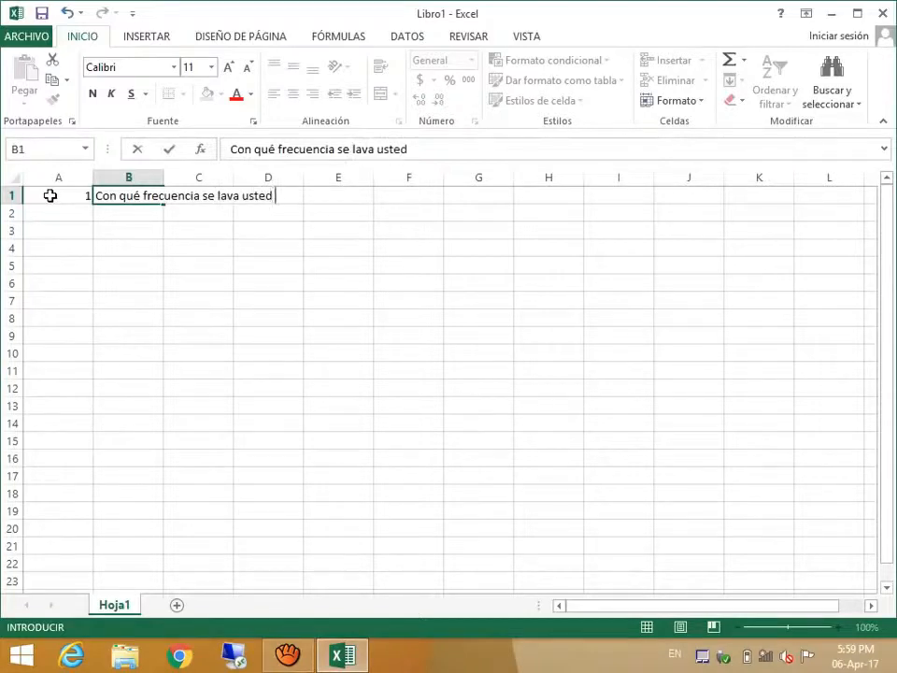
pyautogui.write('las manos luego de ir al ba')
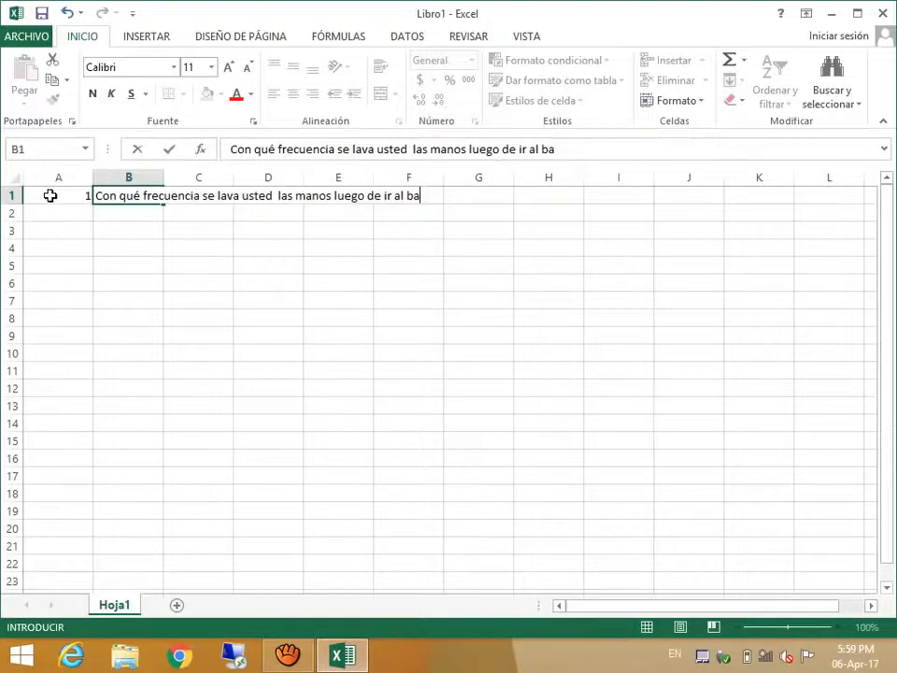
pyautogui.write('ño?')
pyautogui.press('Return')
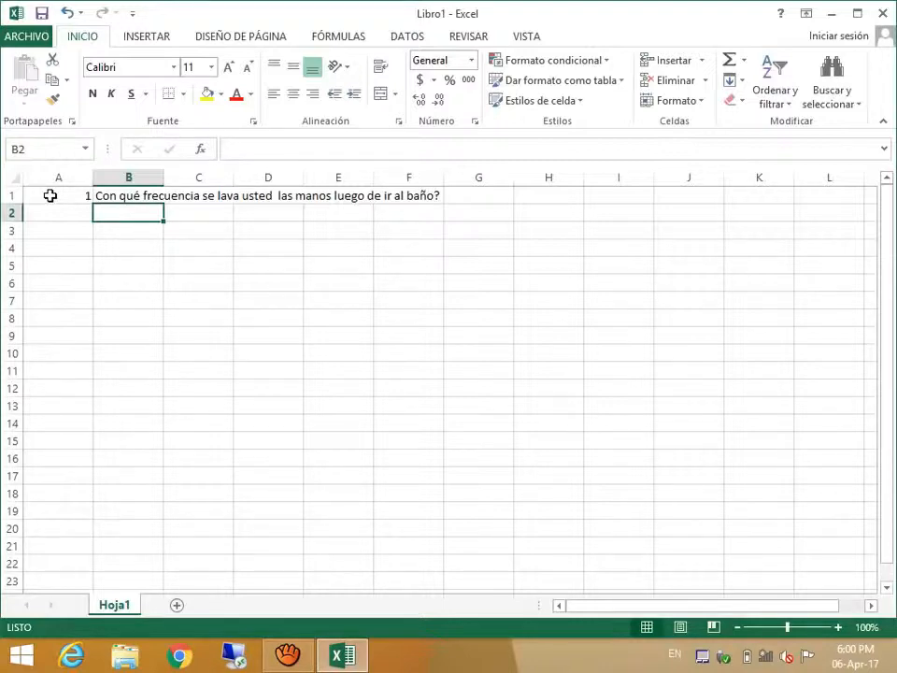
# Add the first answer option below the question, with the label a in A2 and SIEMPRE in B2
pyautogui.press('Left')
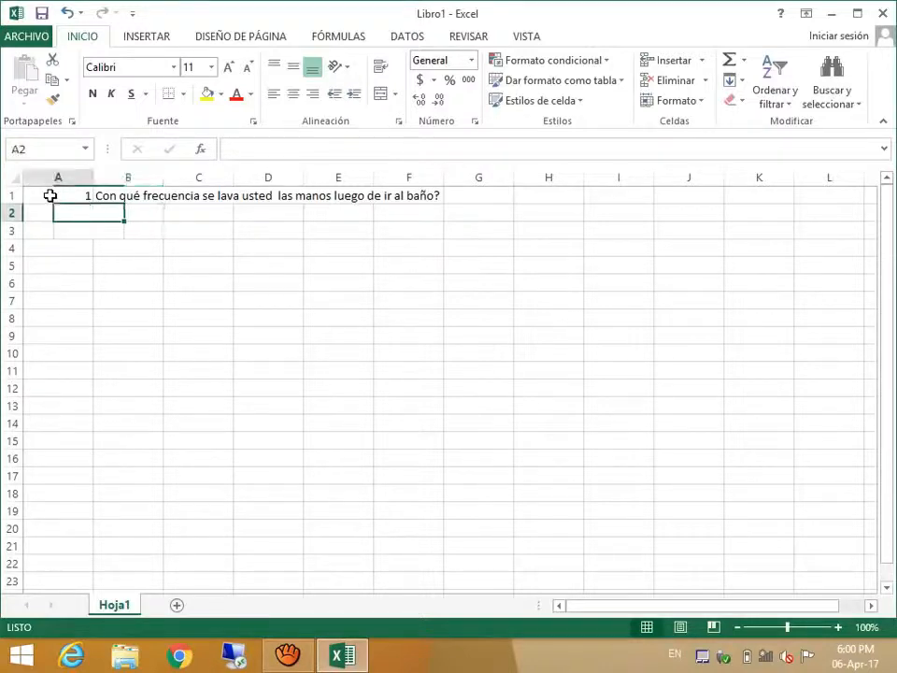
pyautogui.write('a')
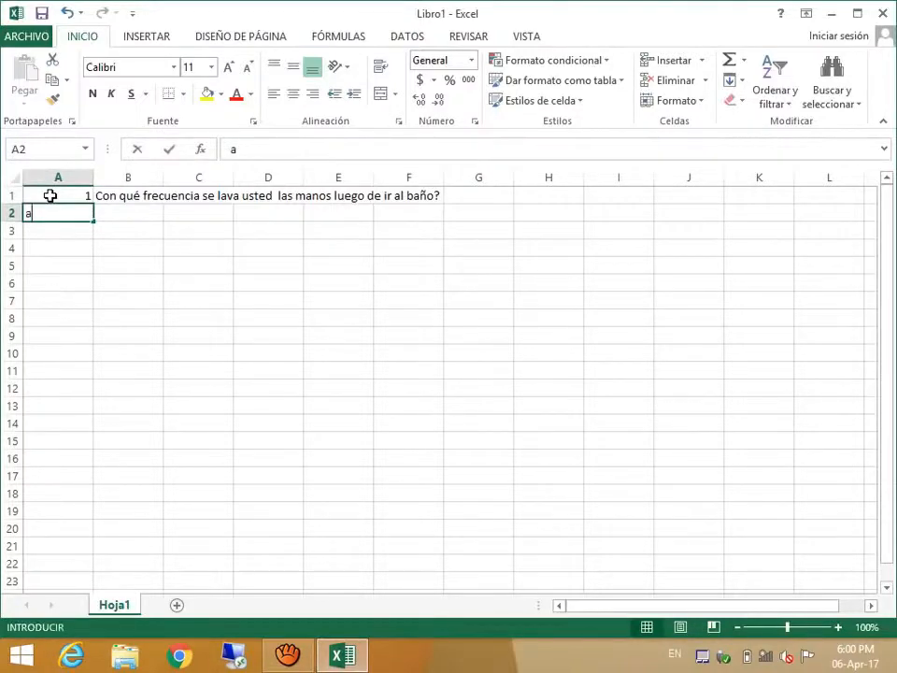
pyautogui.press('Tab')
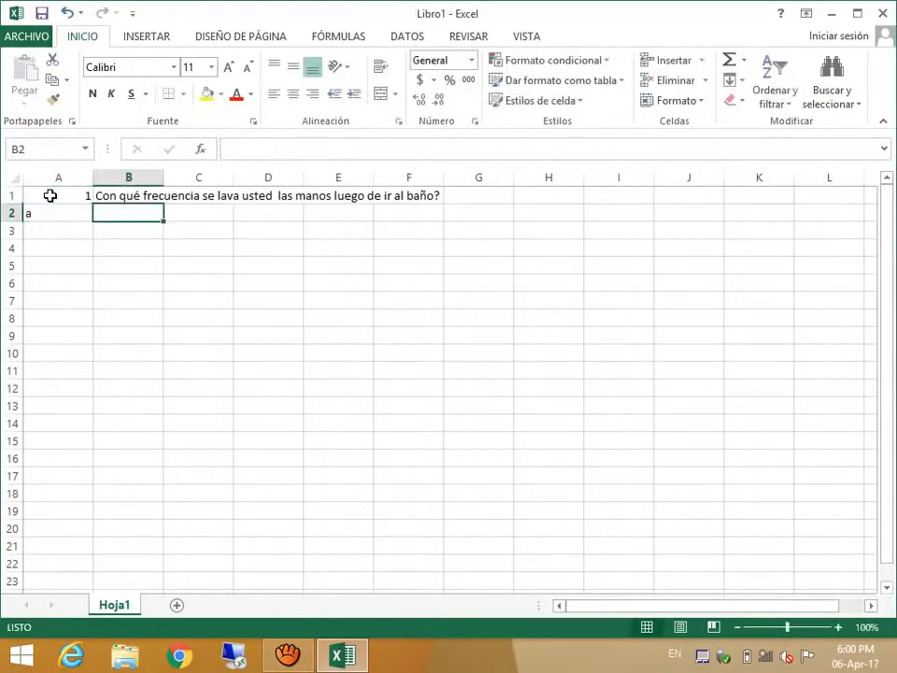
pyautogui.write('si')
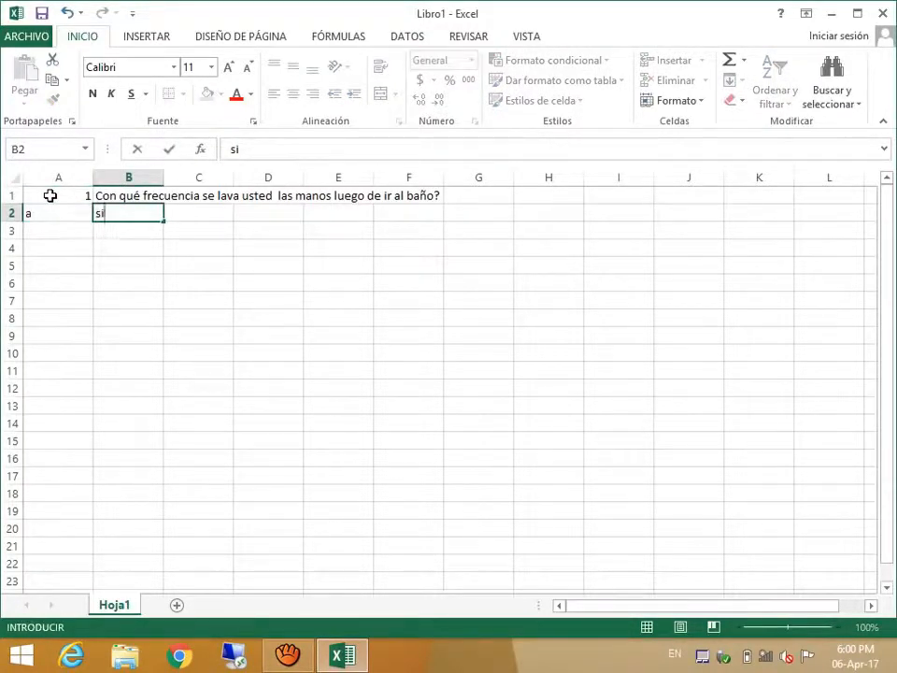
pyautogui.press('BackSpace')
pyautogui.press('BackSpace')
pyautogui.write('SIM')
pyautogui.press('BackSpace')
pyautogui.write('EMB')
pyautogui.press('BackSpace')
pyautogui.write('PRE')
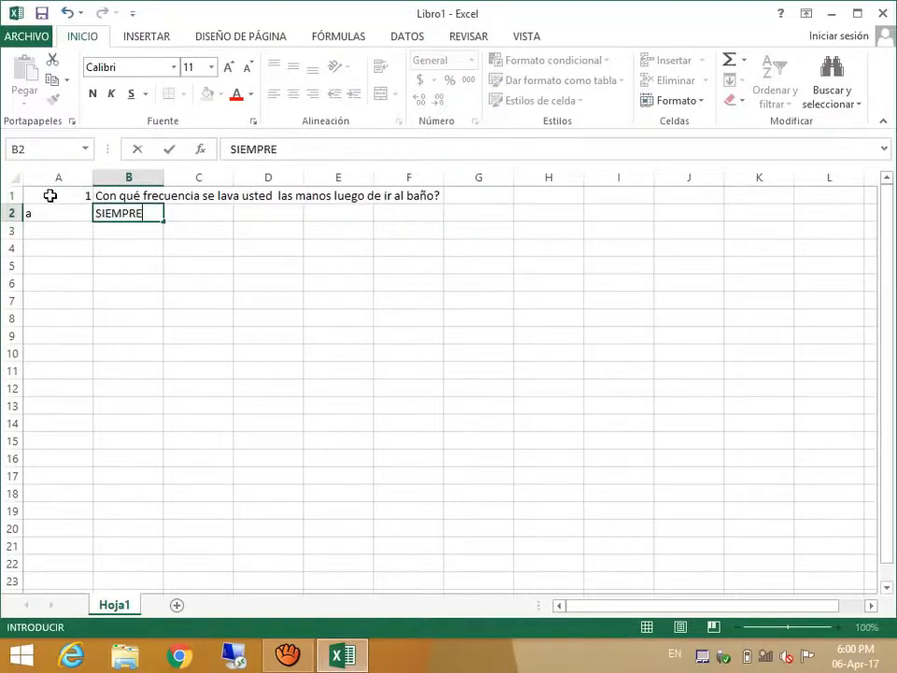
pyautogui.press('Return')
# Label the second answer option B in A3 and replace the label in A2 with a capital A
pyautogui.press('Left')
pyautogui.write('B')
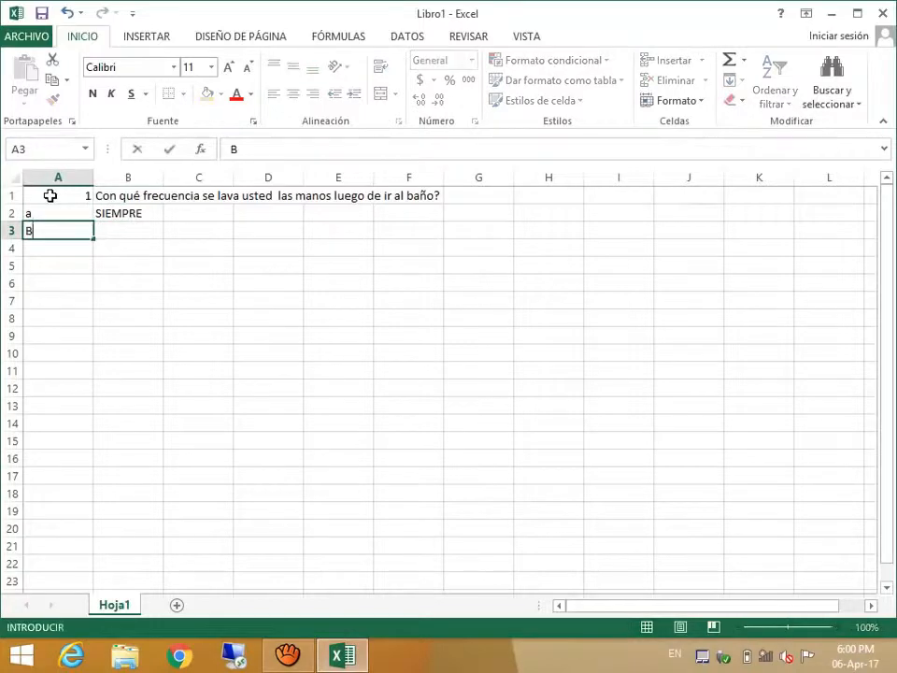
pyautogui.press('Up')
pyautogui.press('Right')
pyautogui.press('Left')
pyautogui.write('A')
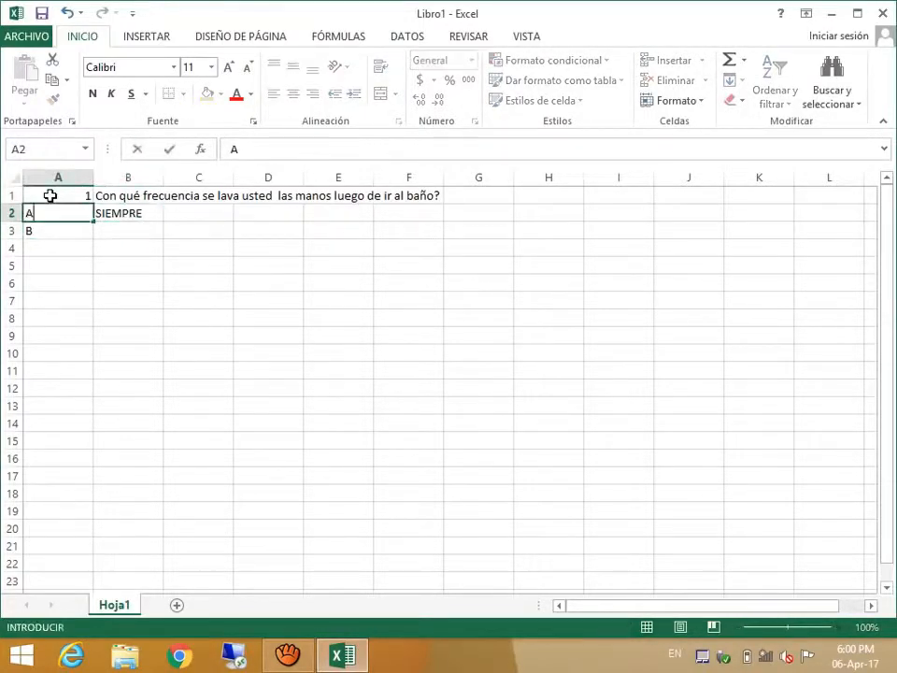
pyautogui.press('Return')
# Enter CASI SIEMPRE in B3 as the text of option B
pyautogui.press('Right')
pyautogui.write('CAS')
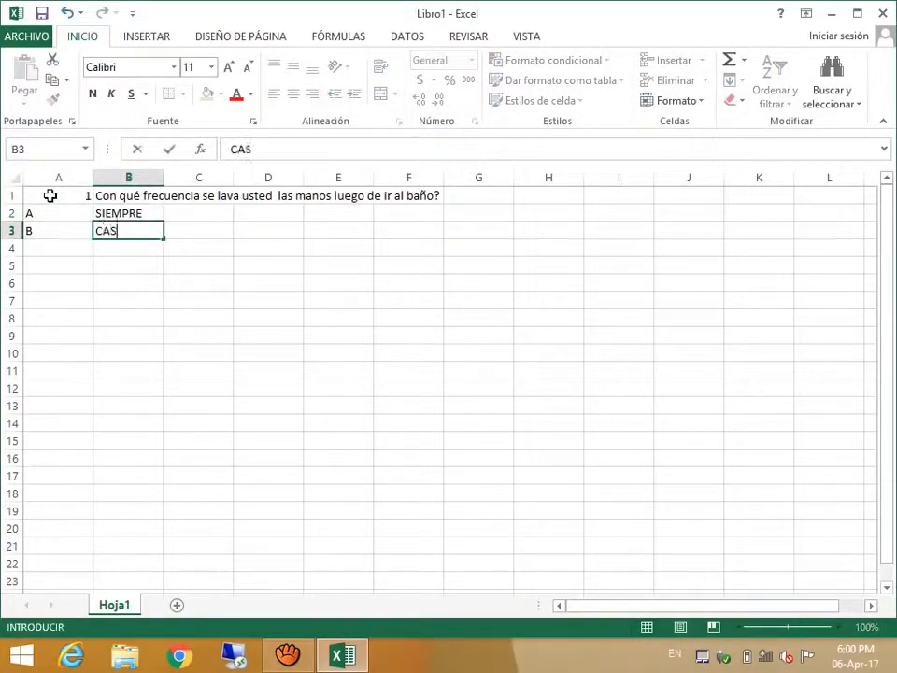
pyautogui.write('I SIEMPRE')
pyautogui.press('Return')
# Add the third answer option, with the label C in A4 and A VECES in B4
pyautogui.press('Right')
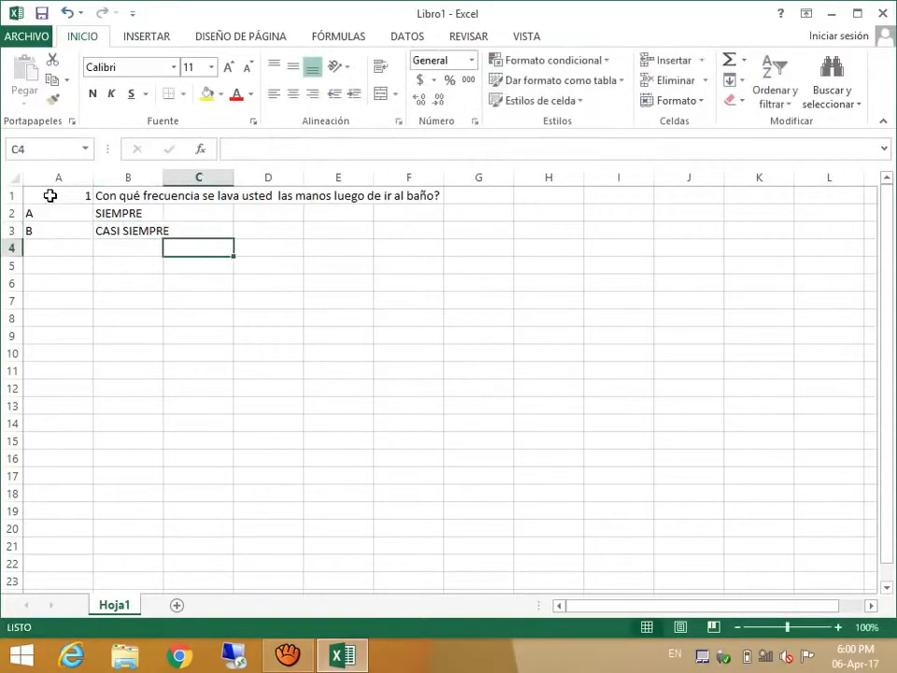
pyautogui.press('Left')
pyautogui.press('Left')
pyautogui.write('C')
pyautogui.press('Tab')
pyautogui.write('A VECES')
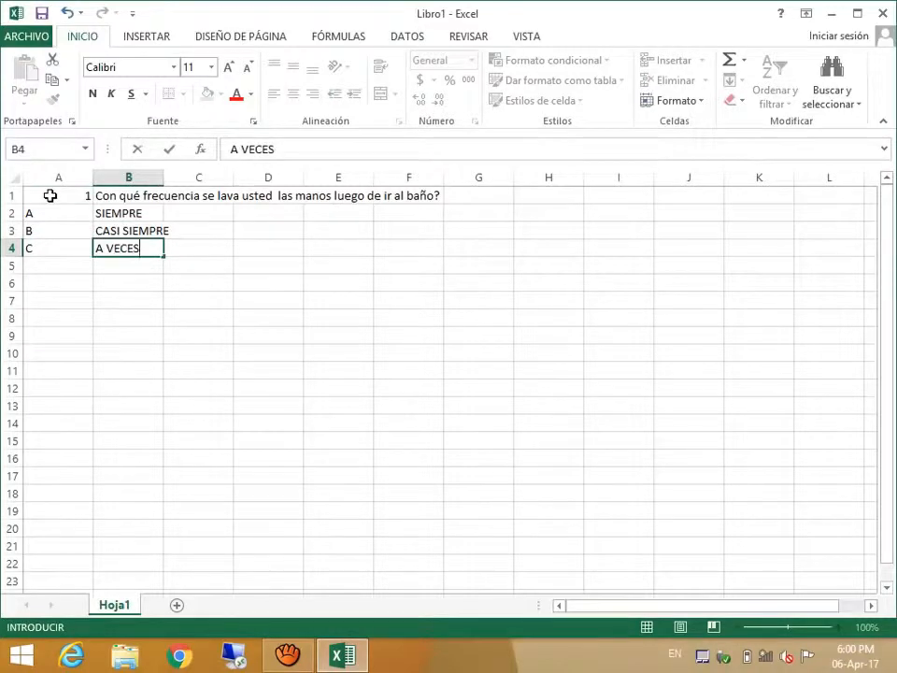
pyautogui.press('Return')
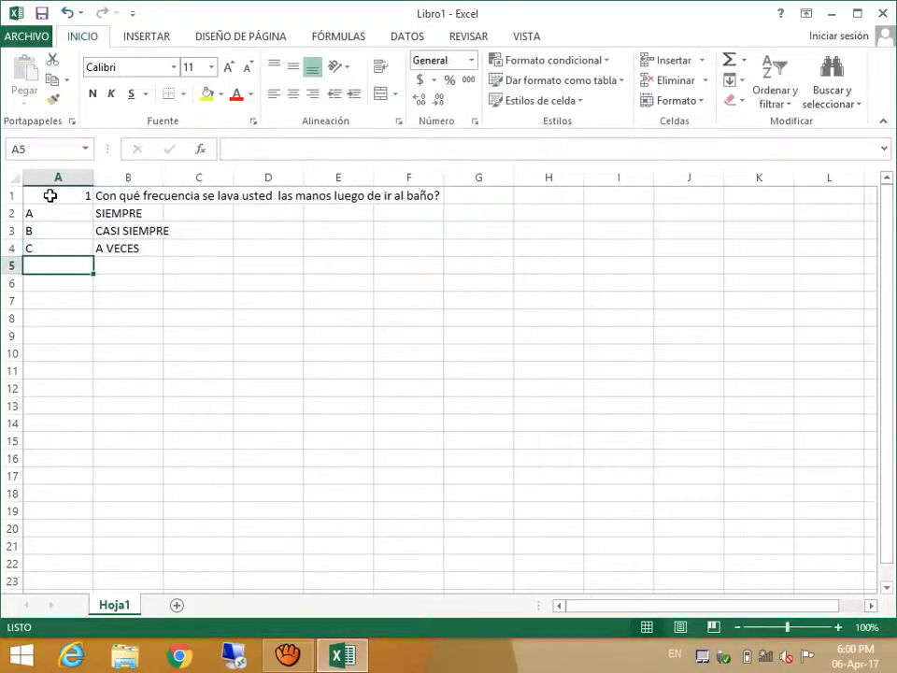
# Add the fourth answer option, with the label D in A5 and NUNCA in B5
pyautogui.write('D')
pyautogui.press('Tab')
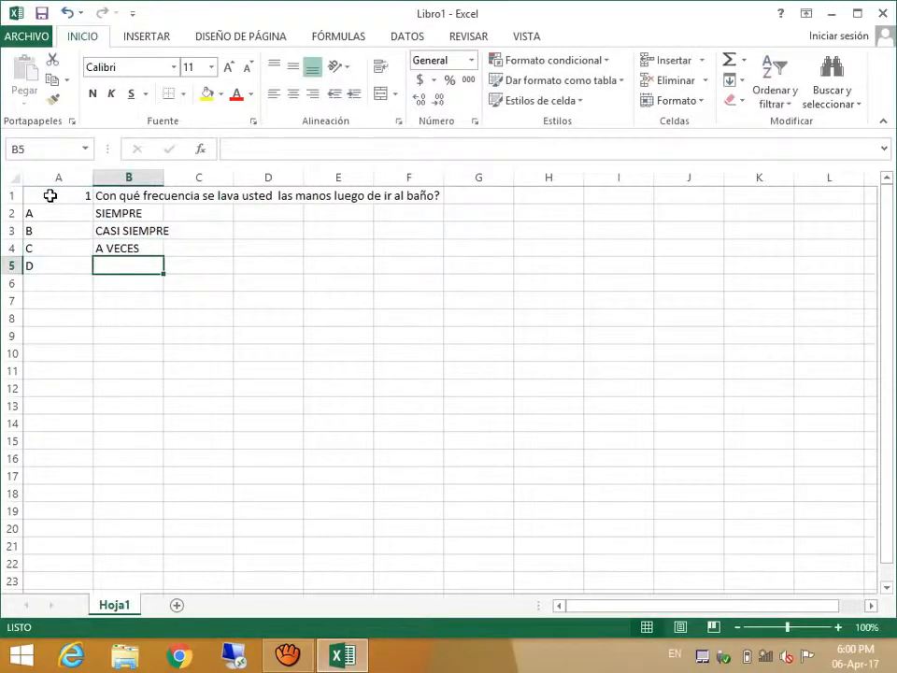
pyautogui.write('NUNCA')
pyautogui.press('Up')
# Widen column B slightly so that CASI SIEMPRE fits inside its cell
pyautogui.press('Up')
pyautogui.press('Up')
pyautogui.press('Up')
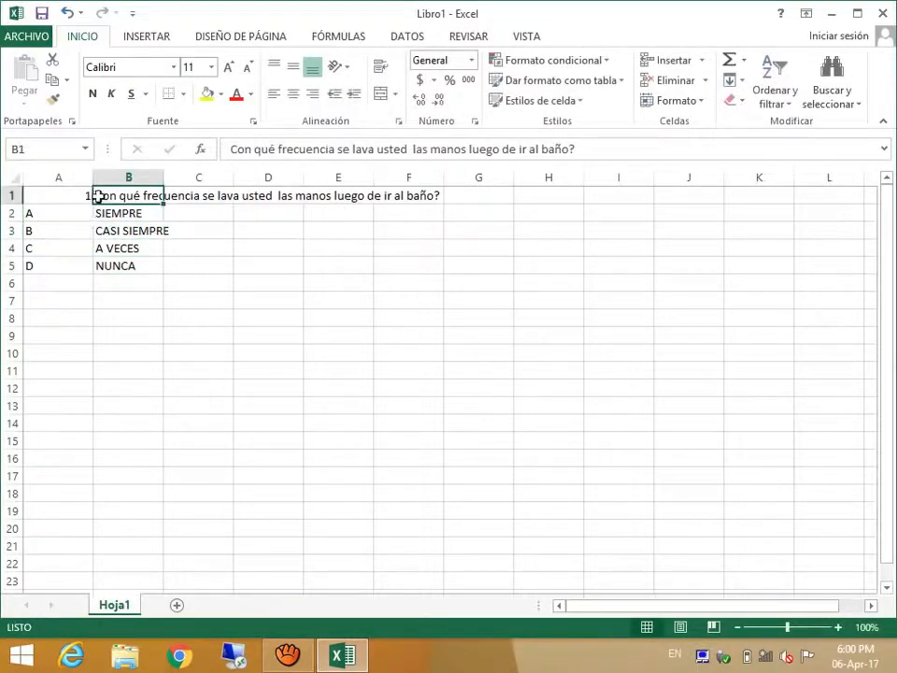
pyautogui.moveTo(169, 178); pyautogui.dragTo(177, 178)
pyautogui.click(192, 213)
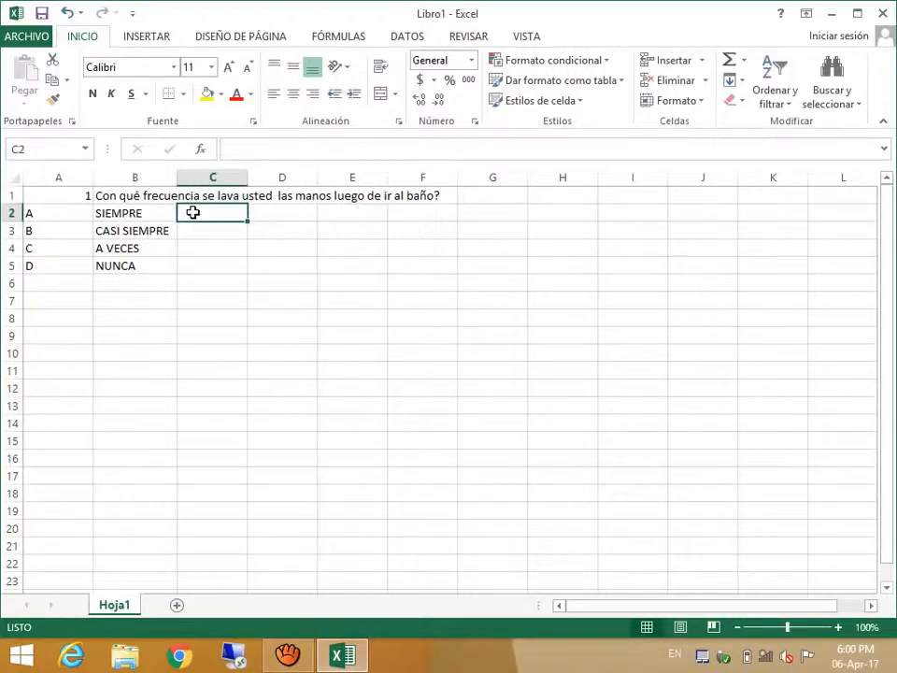
# Record the sample size with the label MUESTRA in F2 and the value 80 in G2
pyautogui.press('Up')
pyautogui.press('Right')
pyautogui.press('Right')
pyautogui.press('Right')
pyautogui.press('Right')
pyautogui.press('Right')
pyautogui.press('Right')
pyautogui.press('Left')
pyautogui.press('Left')
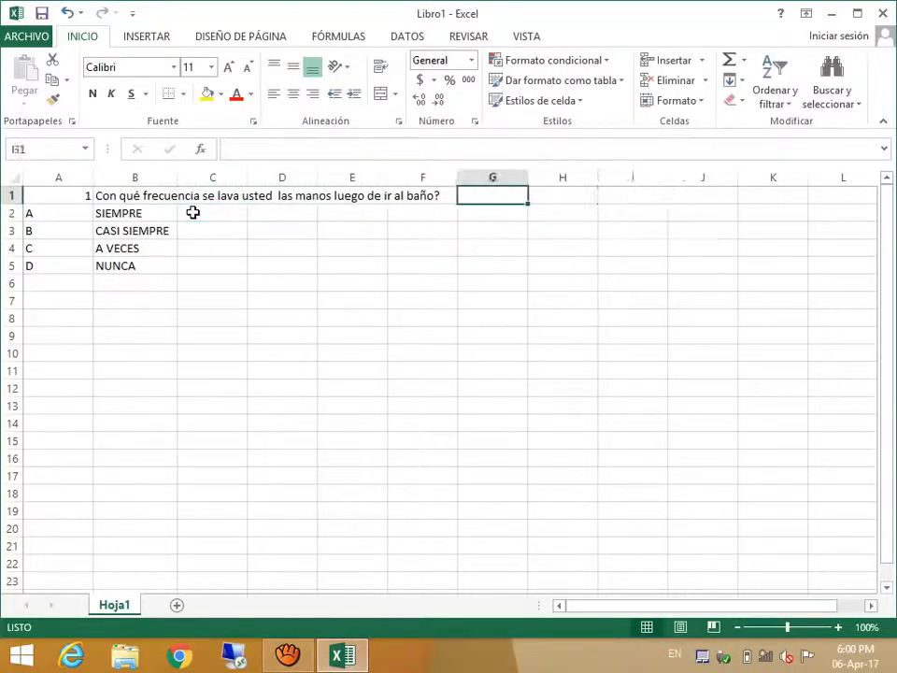
pyautogui.press('Left')
pyautogui.press('Down')
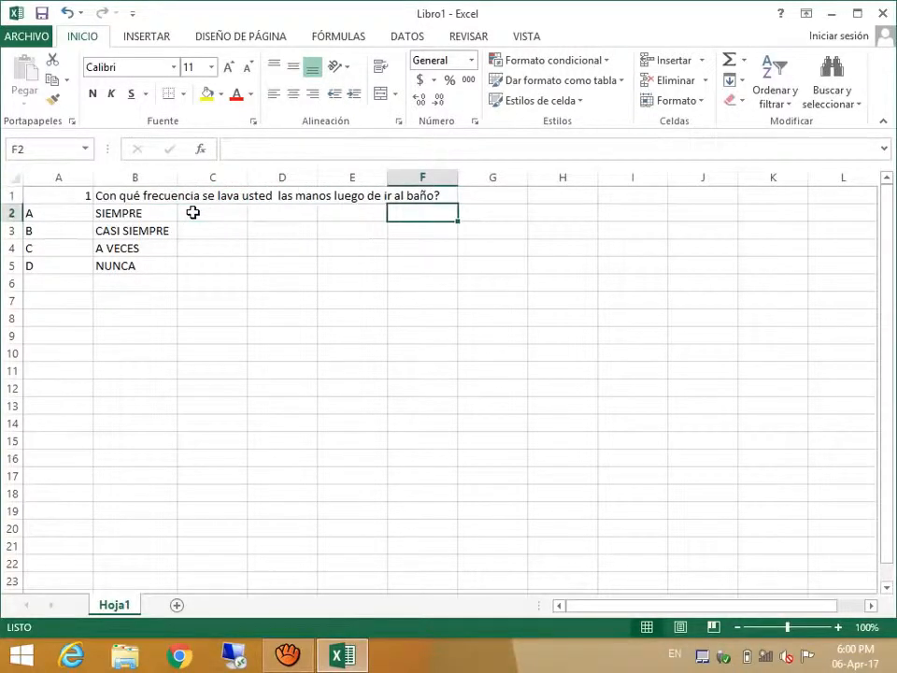
pyautogui.write('MUESTRA')
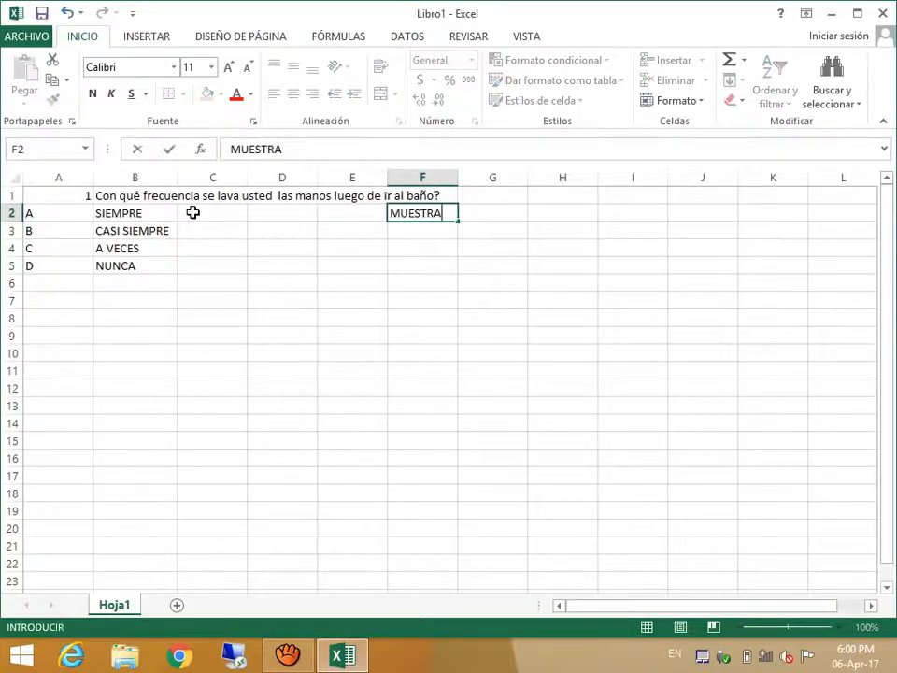
pyautogui.hotkey('ctrl', 'Return')
pyautogui.press('Right')
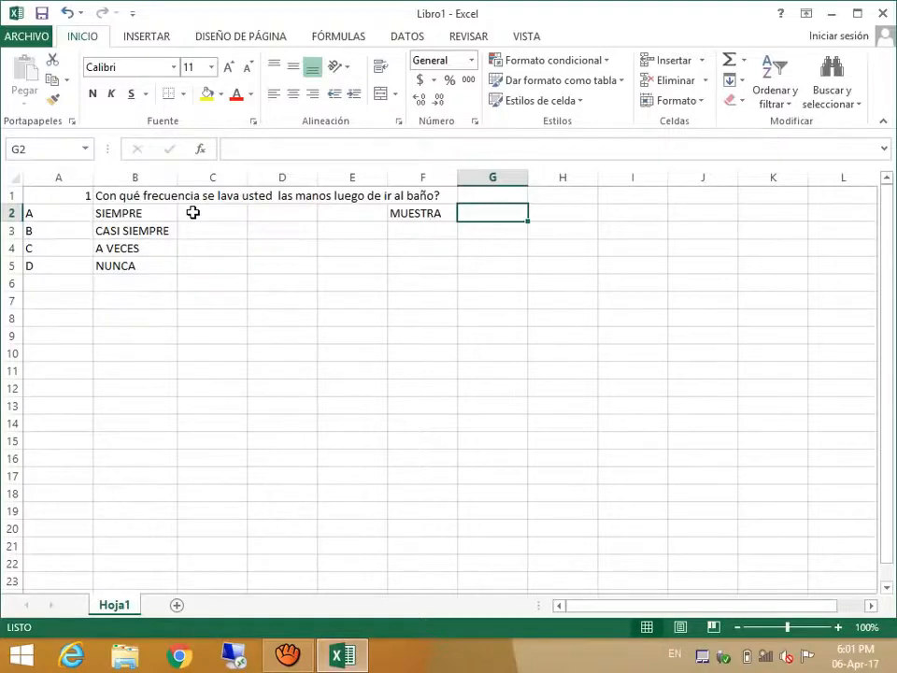
pyautogui.write('80')
pyautogui.press('Return')
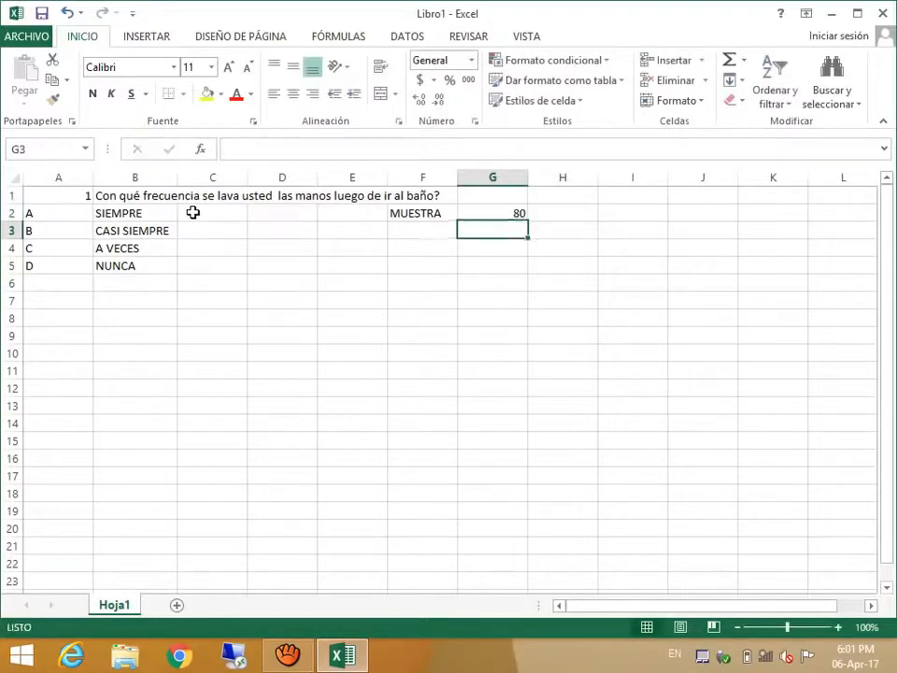
# Enter 13 in C2 as the response count for the SIEMPRE option
pyautogui.press('Left')
pyautogui.press('Left')
pyautogui.press('Left')
pyautogui.press('Up')
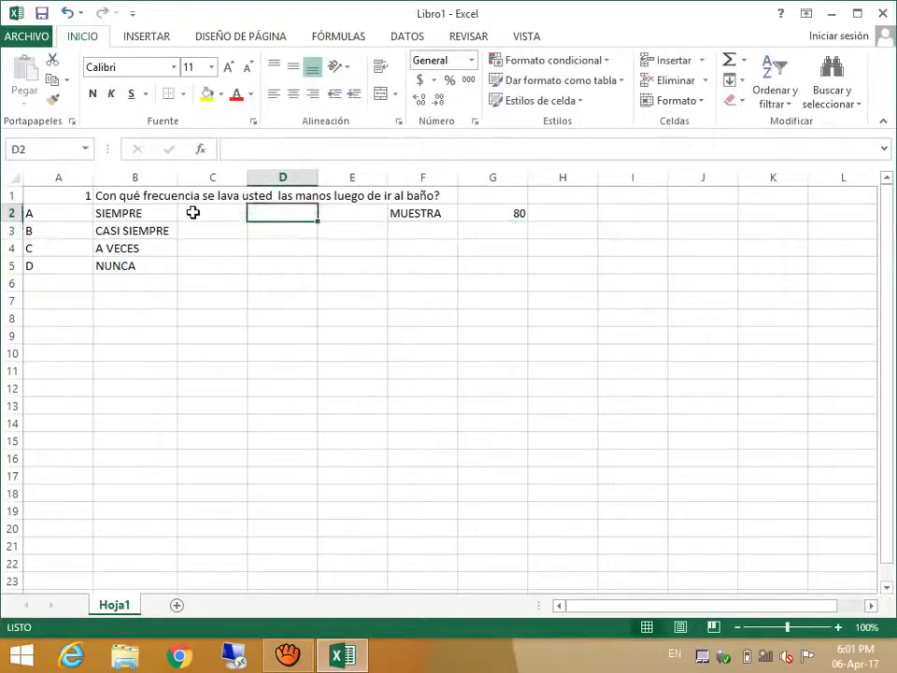
pyautogui.press('Left')
pyautogui.press('Right')
pyautogui.press('Right')
pyautogui.press('Right')
pyautogui.press('Right')
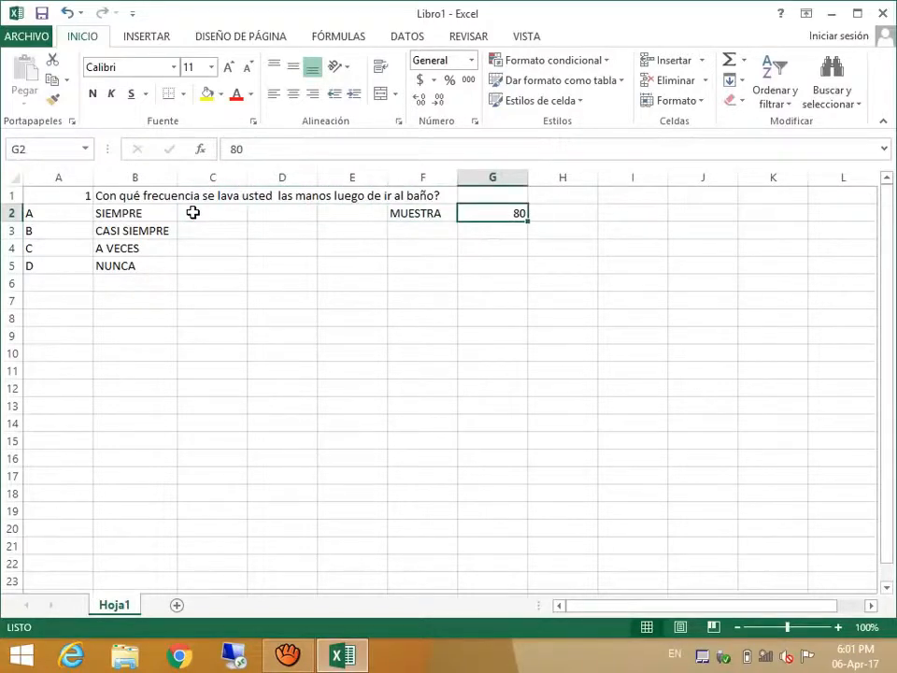
pyautogui.press('Left')
pyautogui.press('Left')
pyautogui.press('Left')
pyautogui.press('Left')
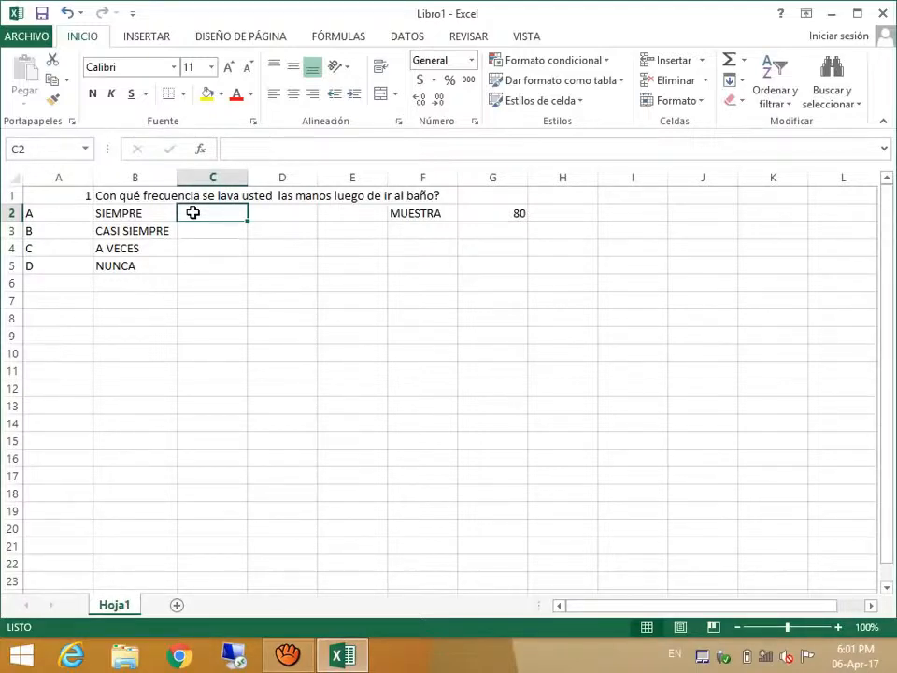
pyautogui.write('13')
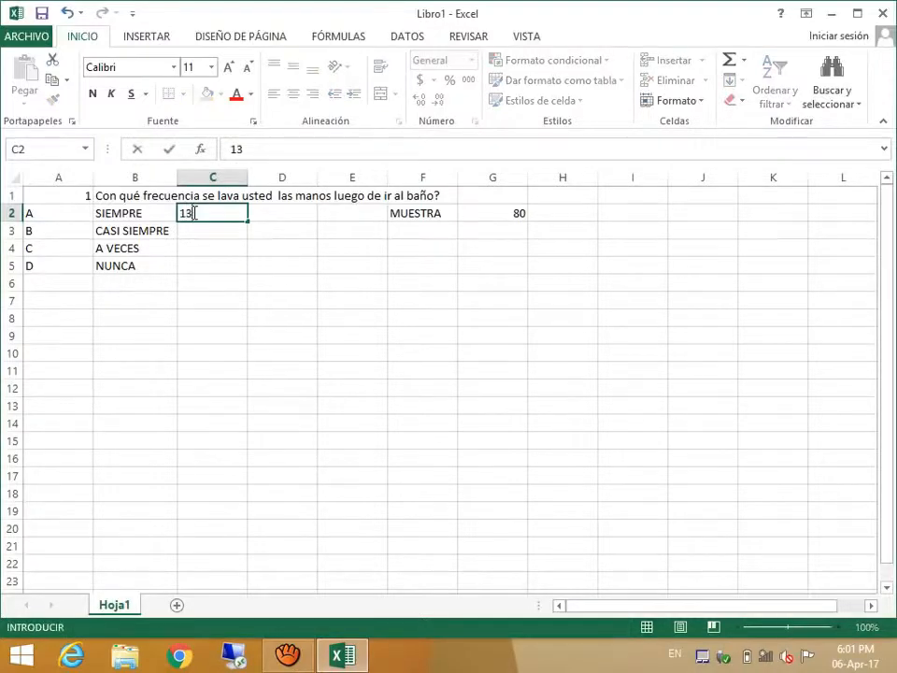
pyautogui.press('Return')
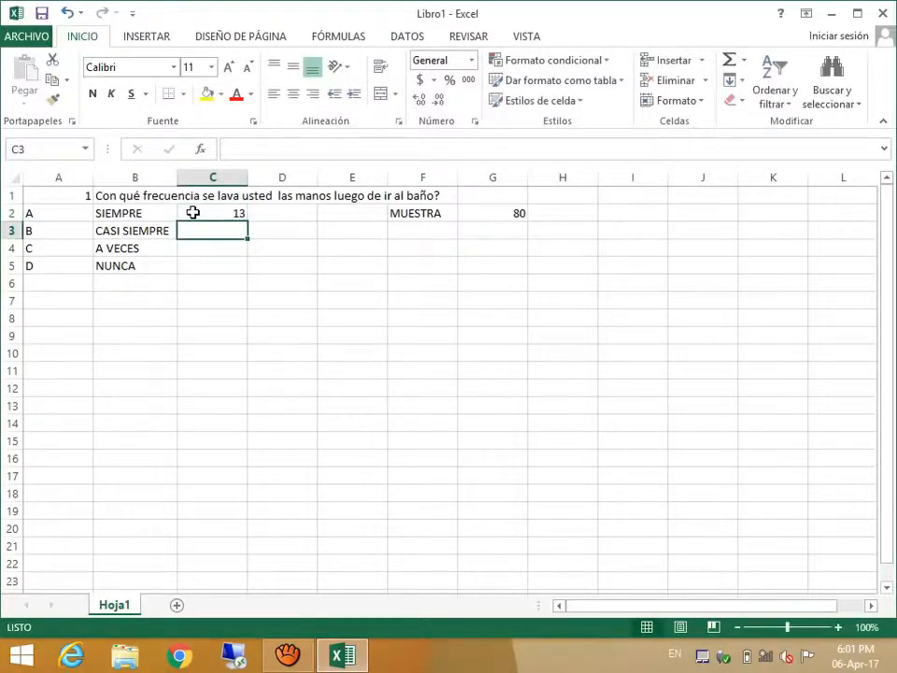
# Enter the remaining response counts: 10 for CASI SIEMPRE in C3, 35 for A VECES in C4 and 22 for NUNCA in C5
pyautogui.write('10')
pyautogui.press('Return')
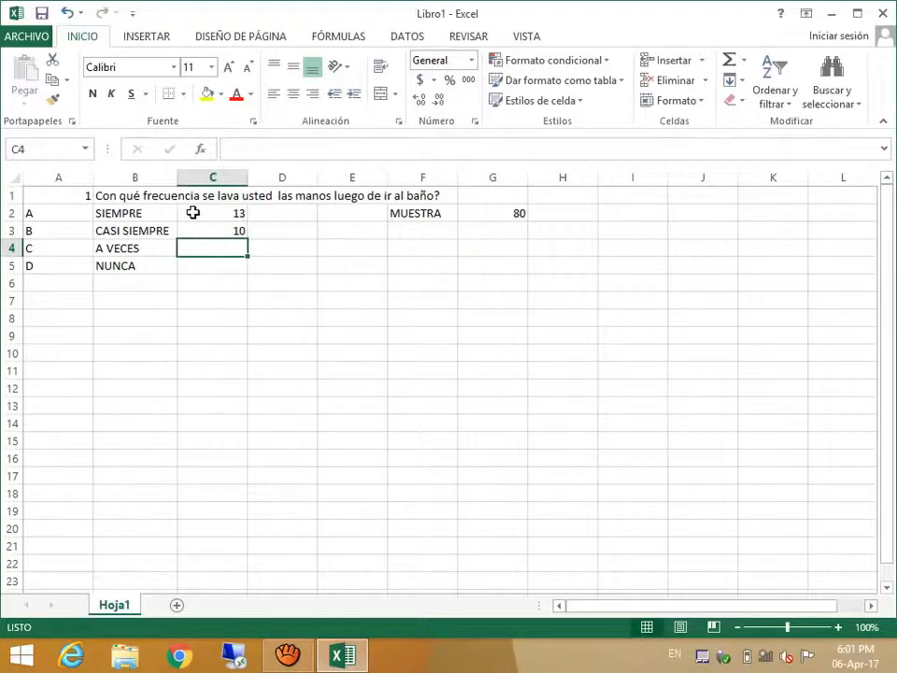
pyautogui.write('35')
pyautogui.press('Return')
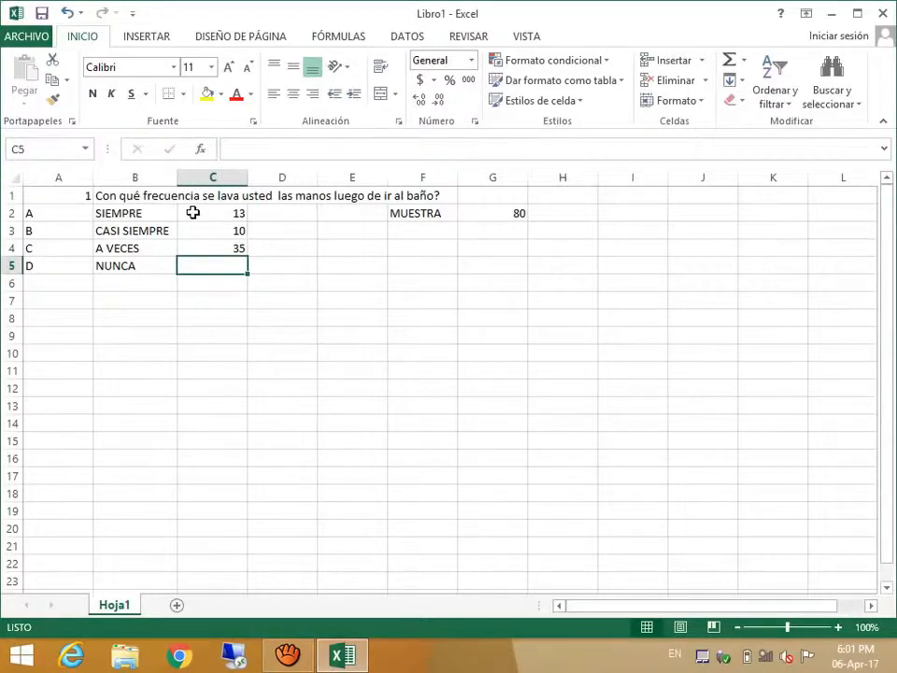
pyautogui.write('22')
pyautogui.press('Return')
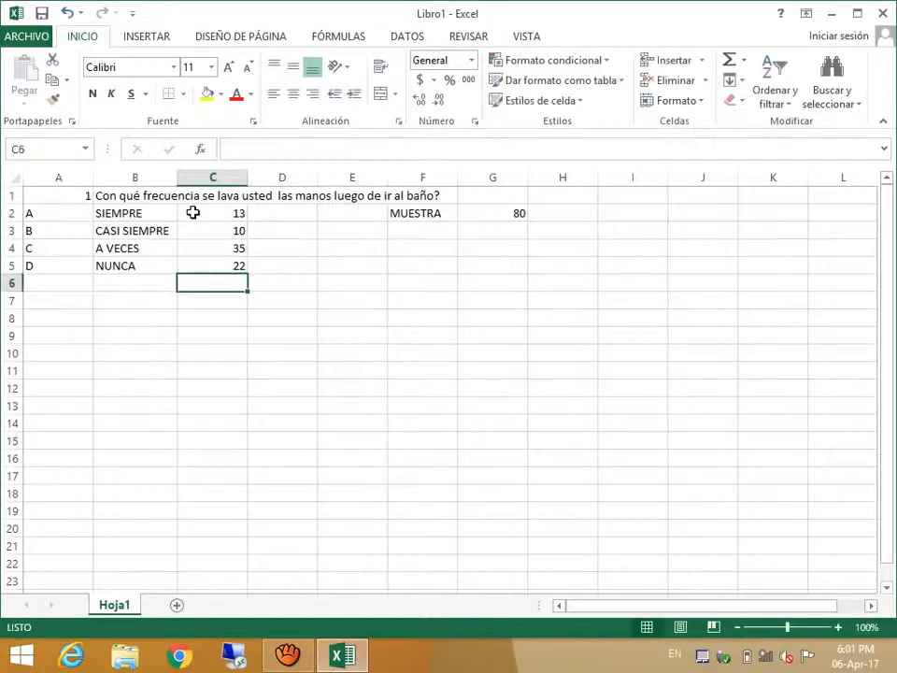
# Calculate the SIEMPRE share in D2 by dividing its count by the sample size, with the formula =SUMA(C2/G2)
pyautogui.press('Up')
pyautogui.press('Right')
pyautogui.press('Up')
pyautogui.press('Up')
pyautogui.press('Up')
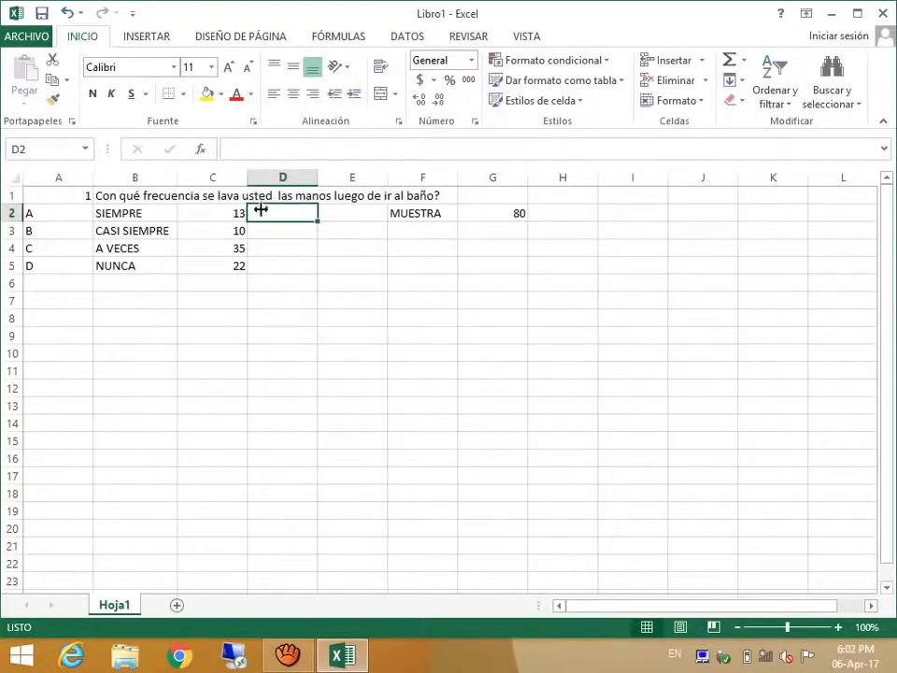
pyautogui.click(729, 61)
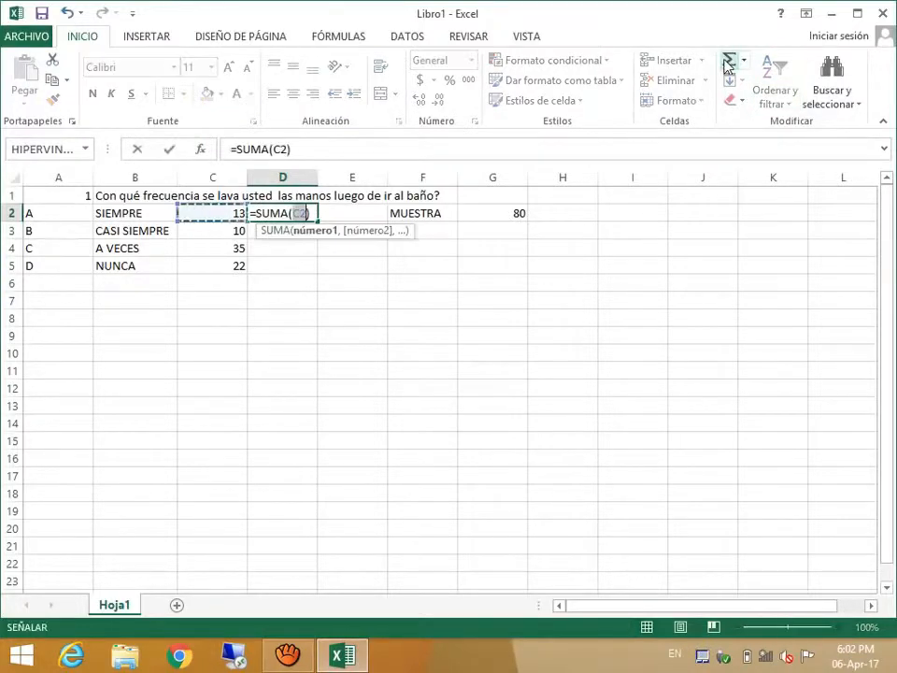
pyautogui.click(226, 216)
pyautogui.click(227, 216)
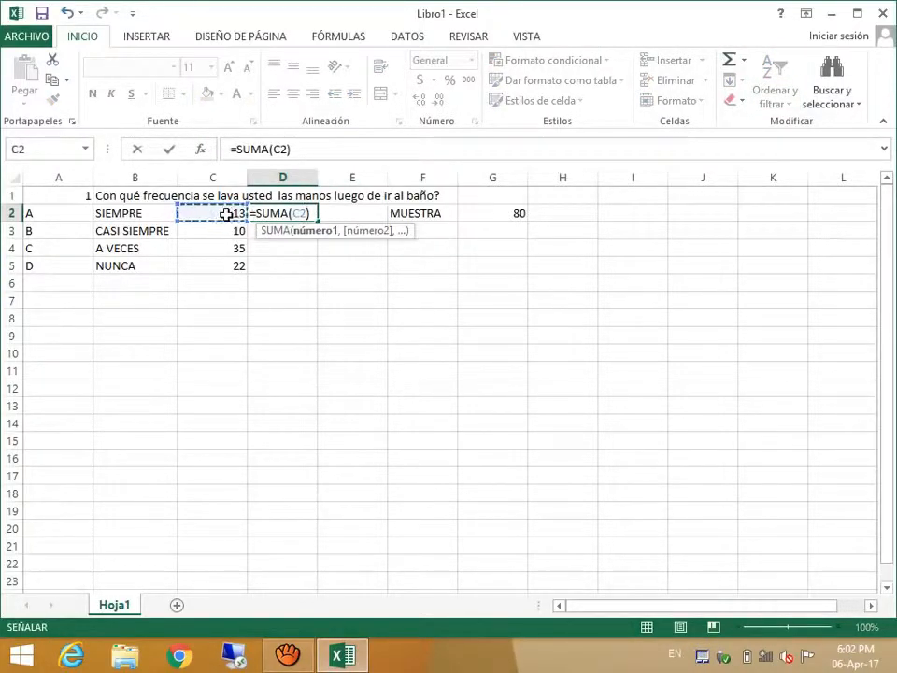
pyautogui.write('/')
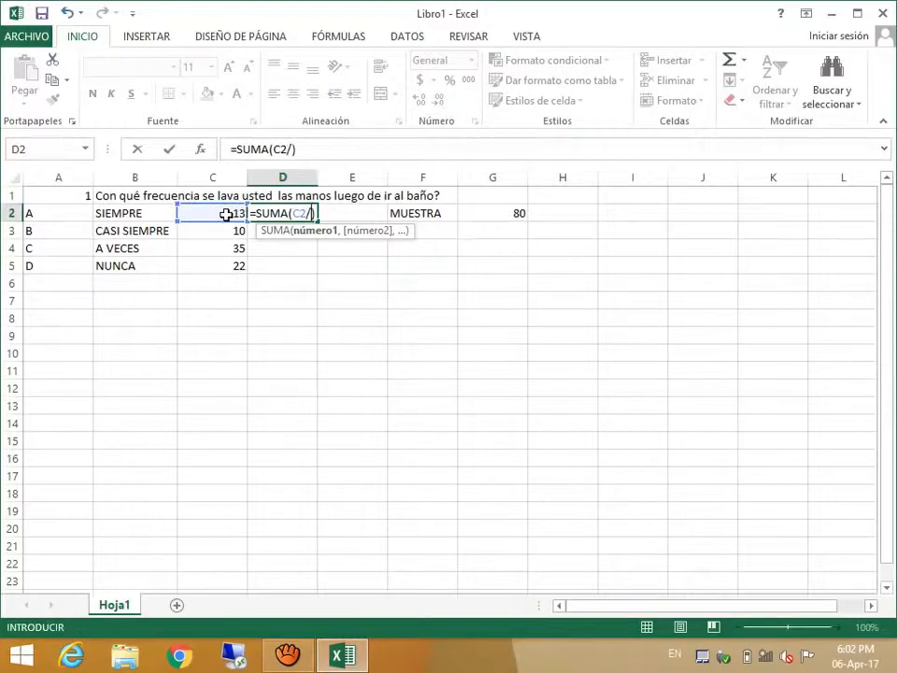
pyautogui.click(516, 213)
pyautogui.press('Return')
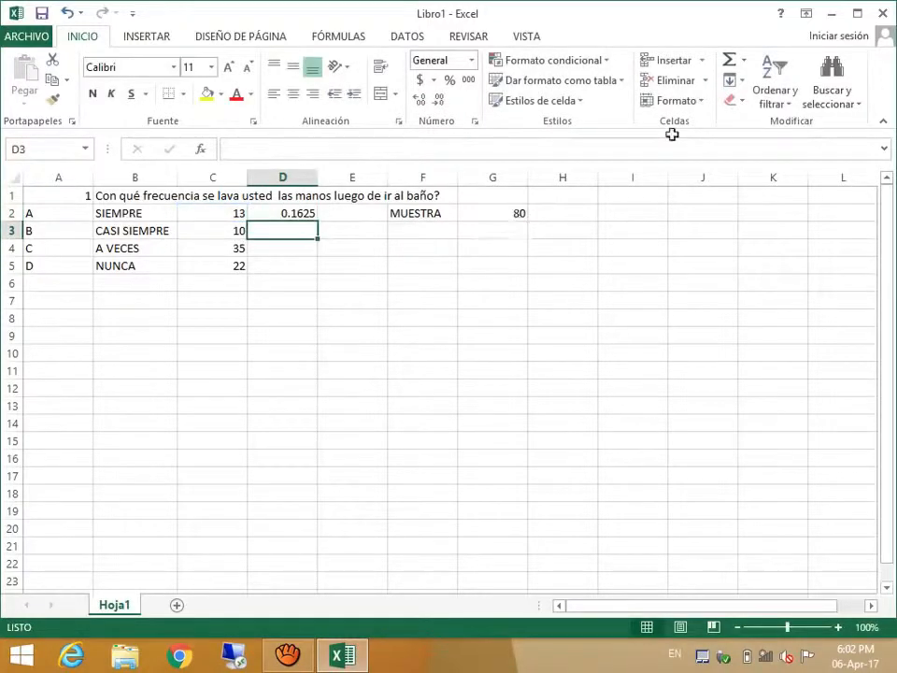
# Calculate the CASI SIEMPRE share of the sample in D3 with the formula =SUMA(C3/G2)
pyautogui.click(729, 62)
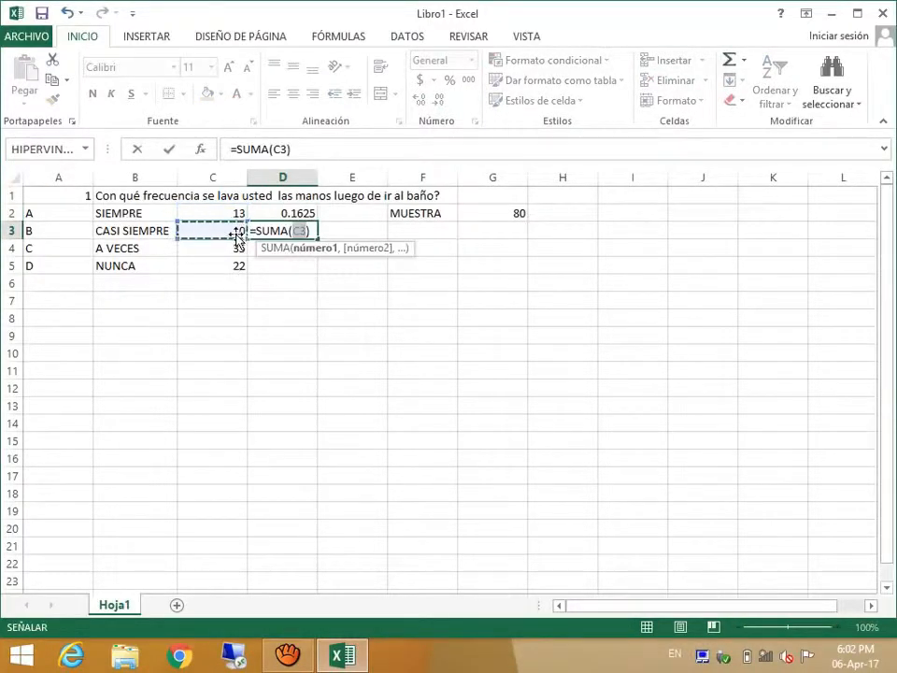
pyautogui.write('/')
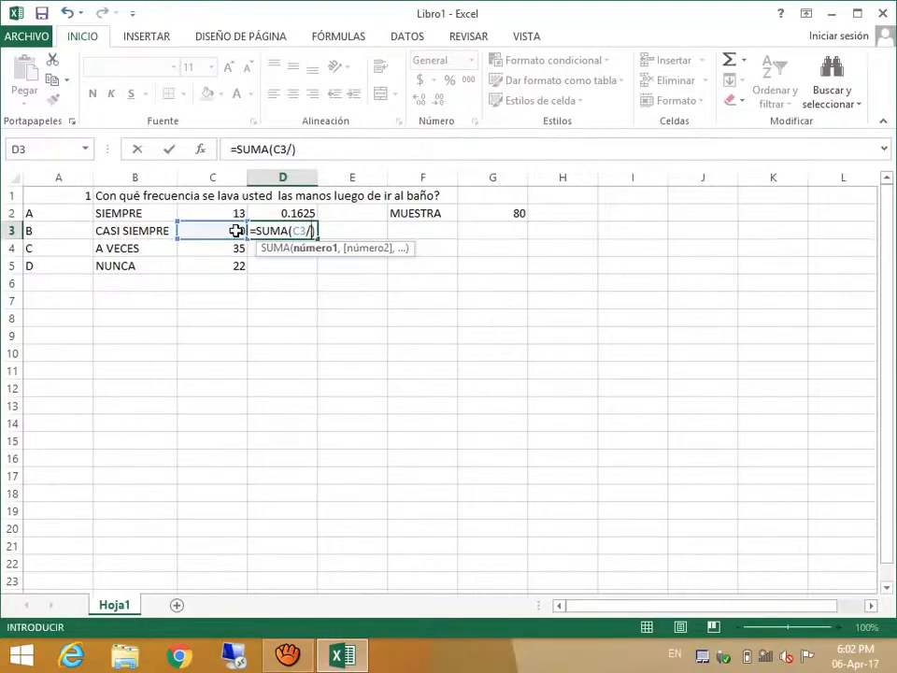
pyautogui.click(515, 214)
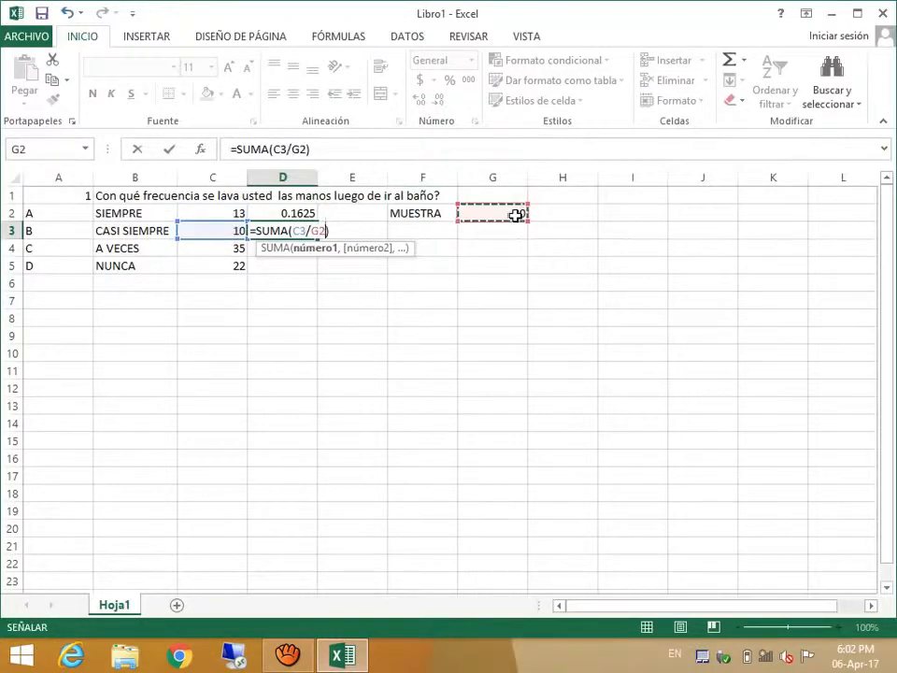
pyautogui.press('Return')
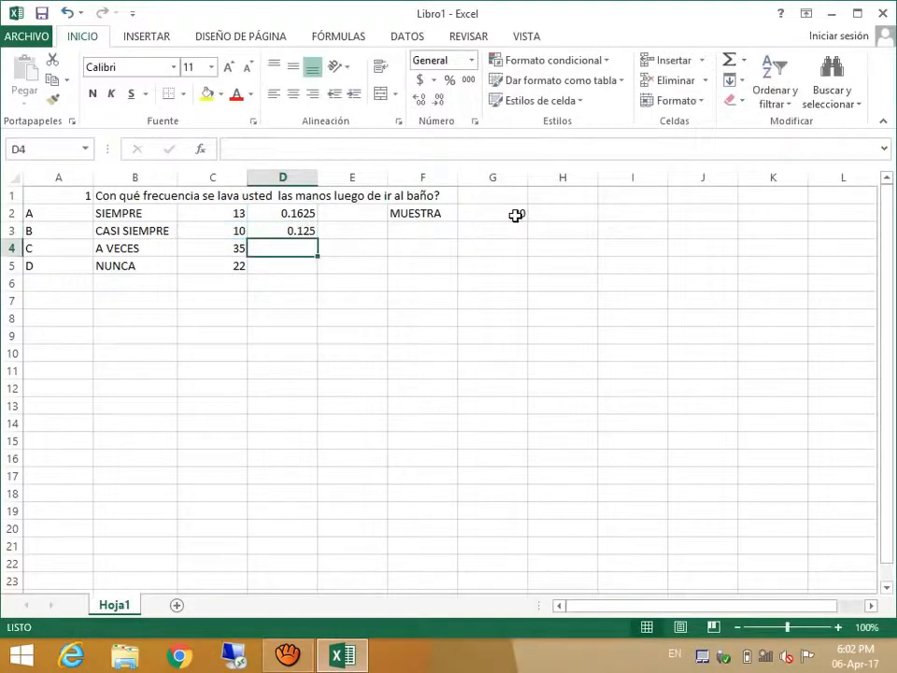
# Calculate the A VECES share of the sample in D4 with the formula =SUMA(C4/G2)
pyautogui.click(729, 62)
pyautogui.click(208, 249)
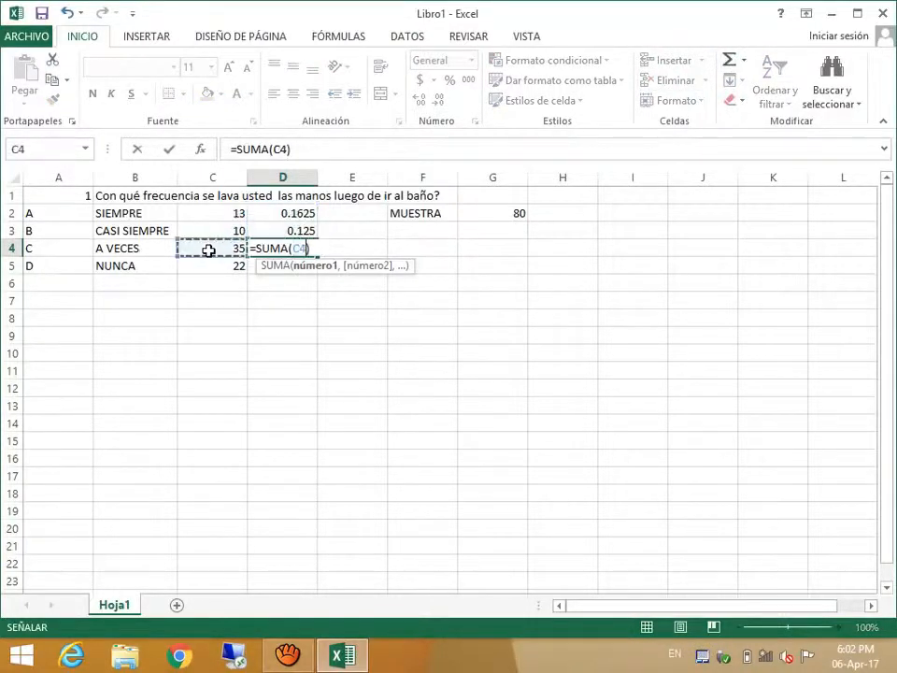
pyautogui.write('/')
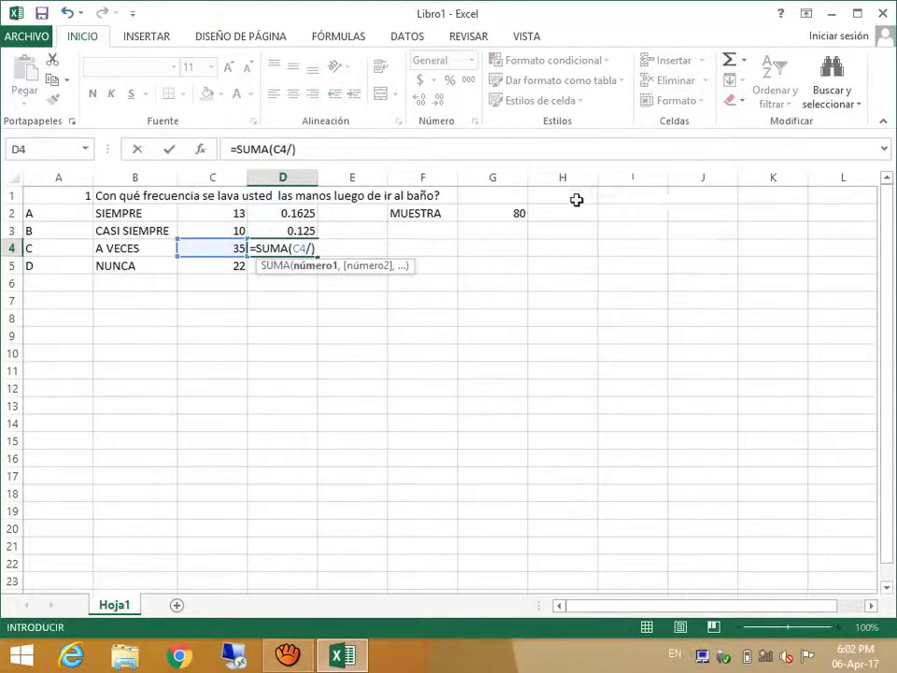
pyautogui.click(520, 211)
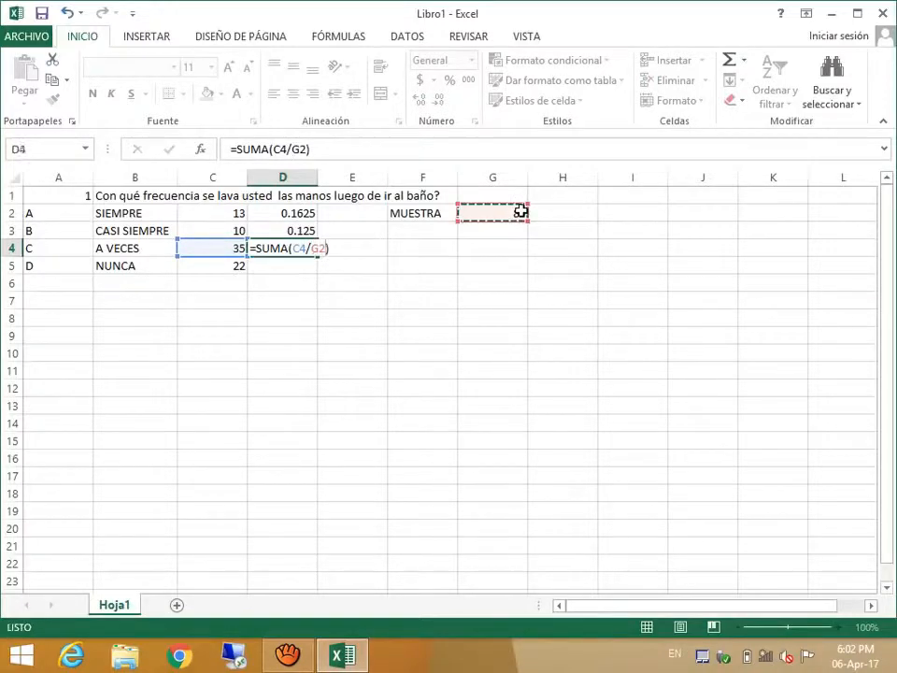
pyautogui.press('Return')
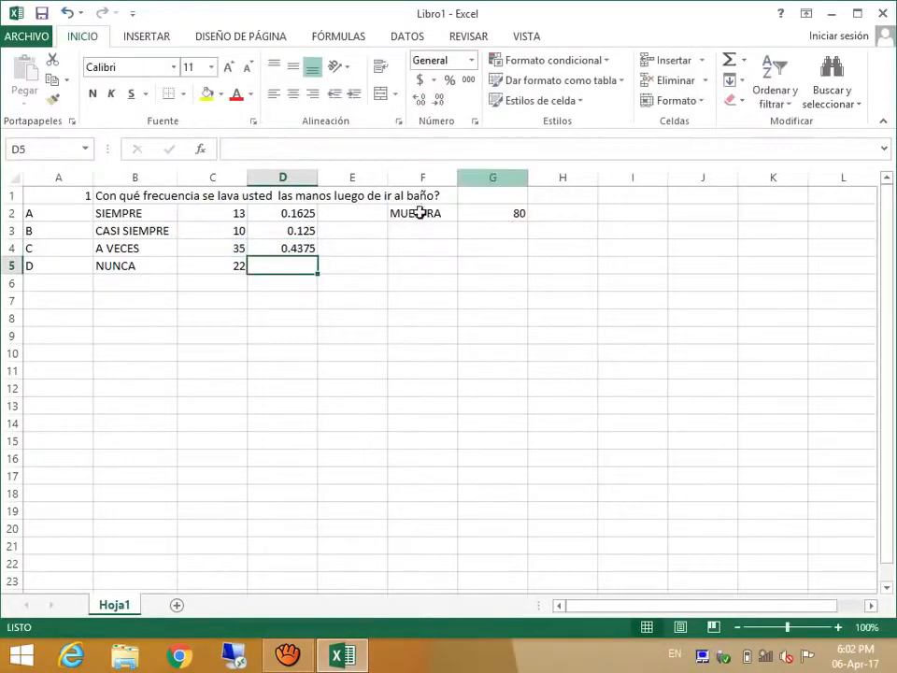
# Calculate the NUNCA share of the sample in D5 with the formula =SUMA(C5/G2)
pyautogui.click(729, 60)
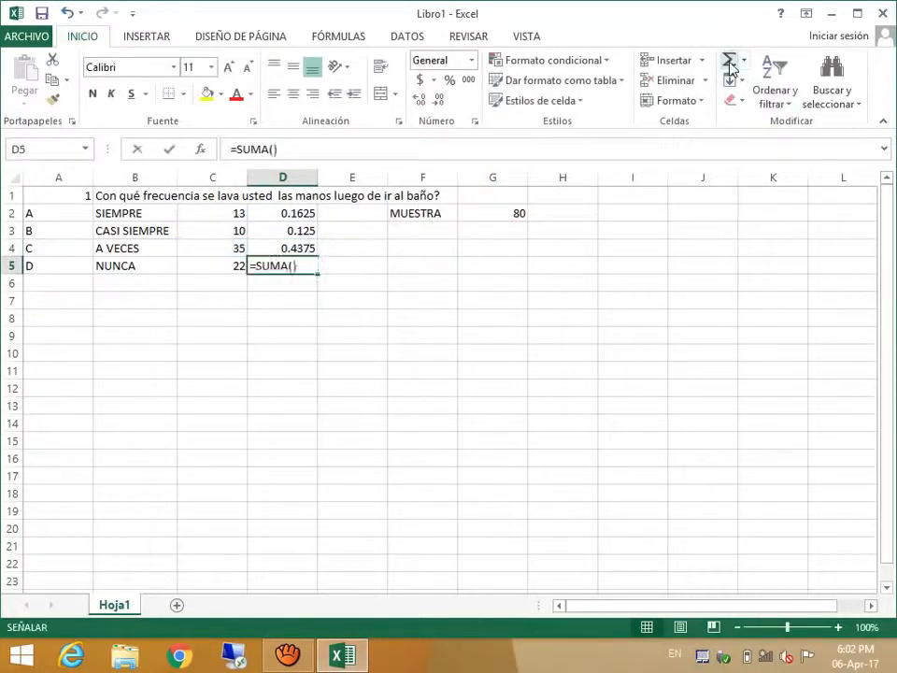
pyautogui.click(221, 271)
pyautogui.write('/')
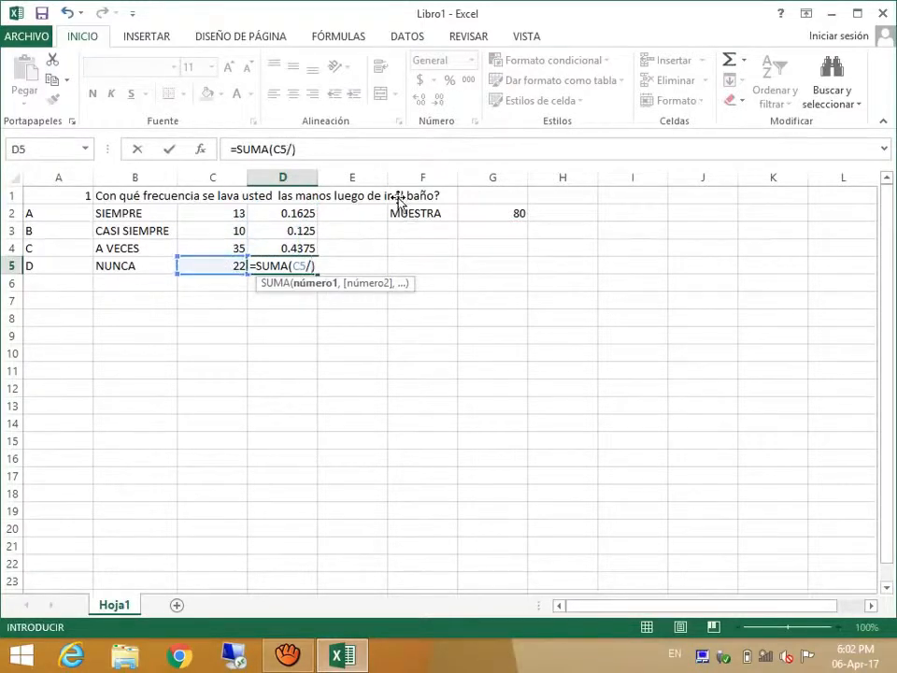
pyautogui.click(502, 212)
pyautogui.press('Return')
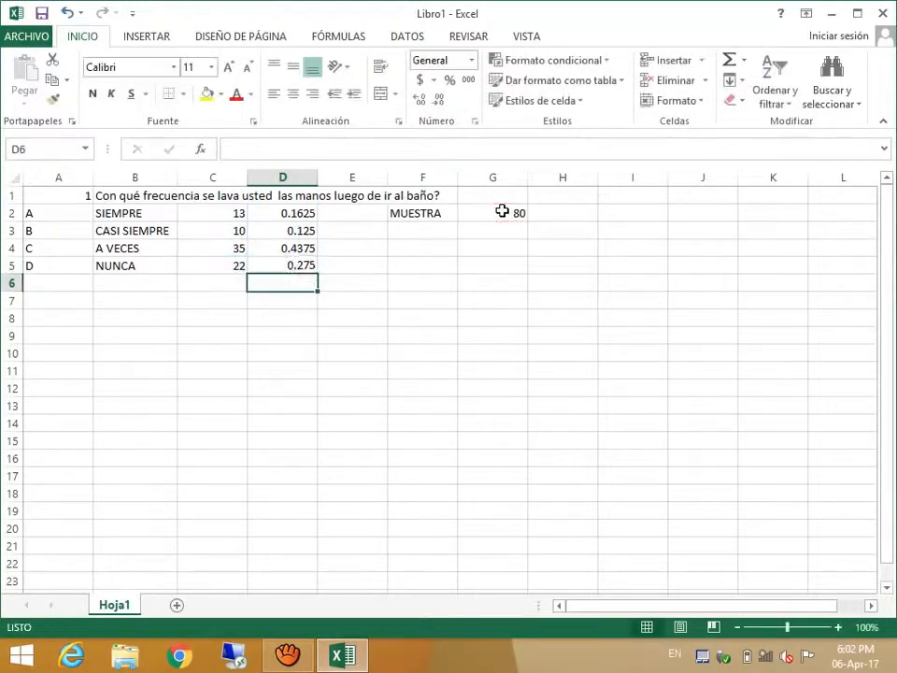
# Total the four shares in D6 with an automatic sum and format D2:D6 as percentages
pyautogui.moveTo(304, 215); pyautogui.dragTo(308, 276)
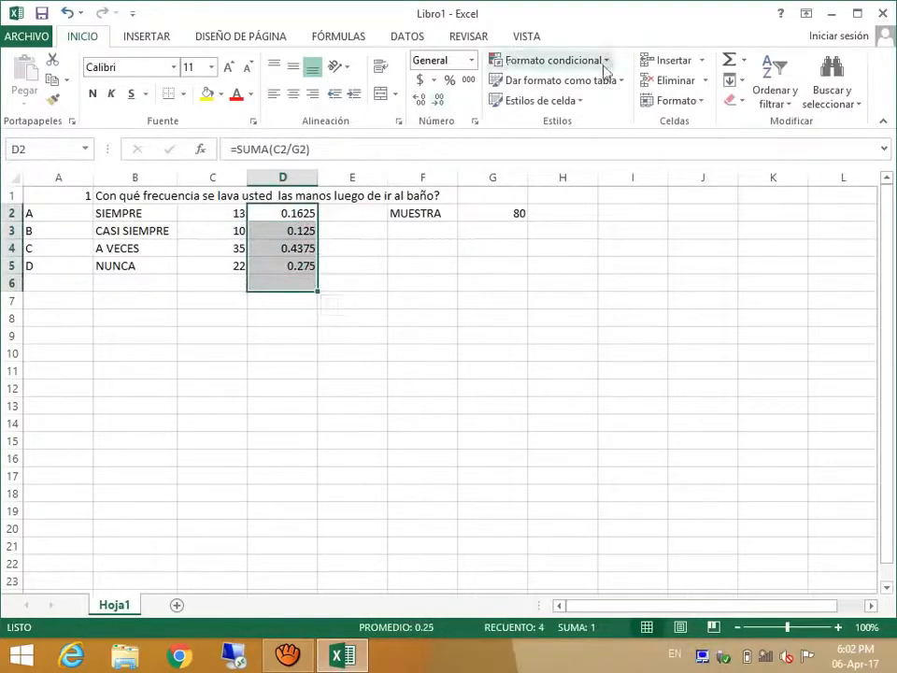
pyautogui.click(729, 62)
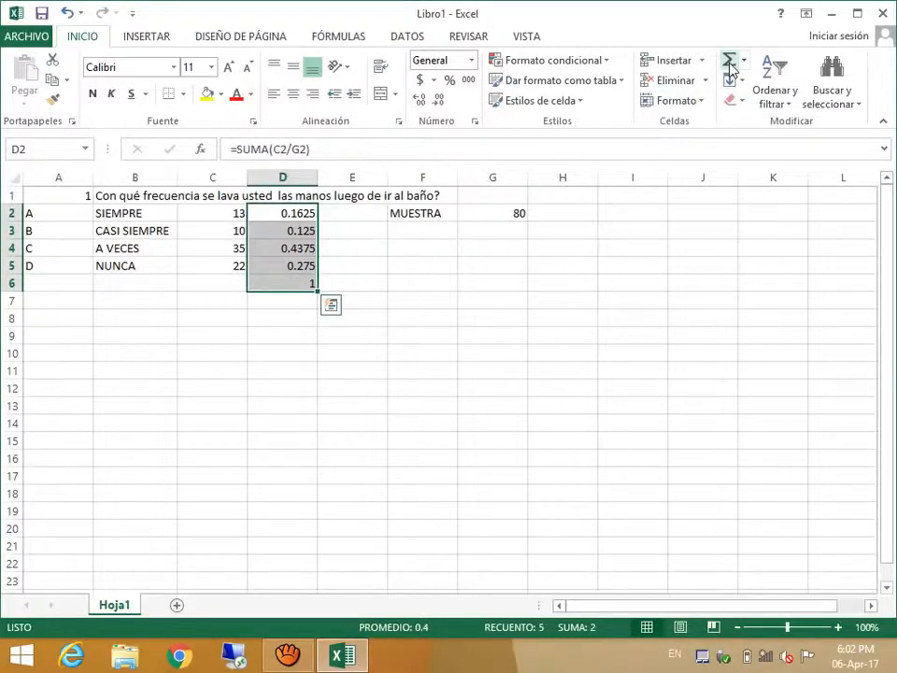
pyautogui.click(449, 82)
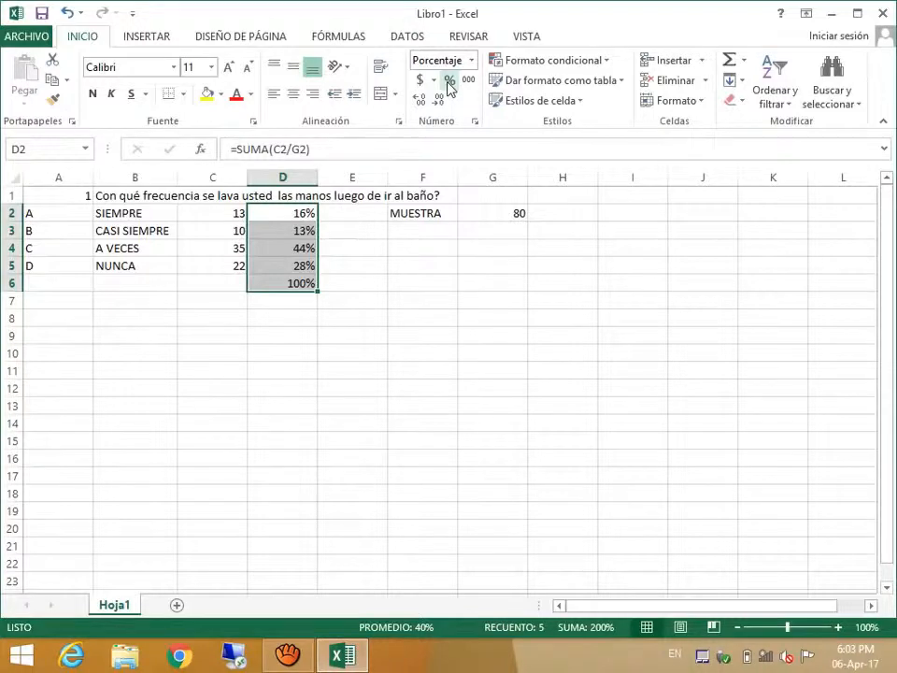
# Insert a 3D pie chart from the options in B2:B5 and the percentages in D2:D5, and place it directly below the table
pyautogui.click(221, 246)
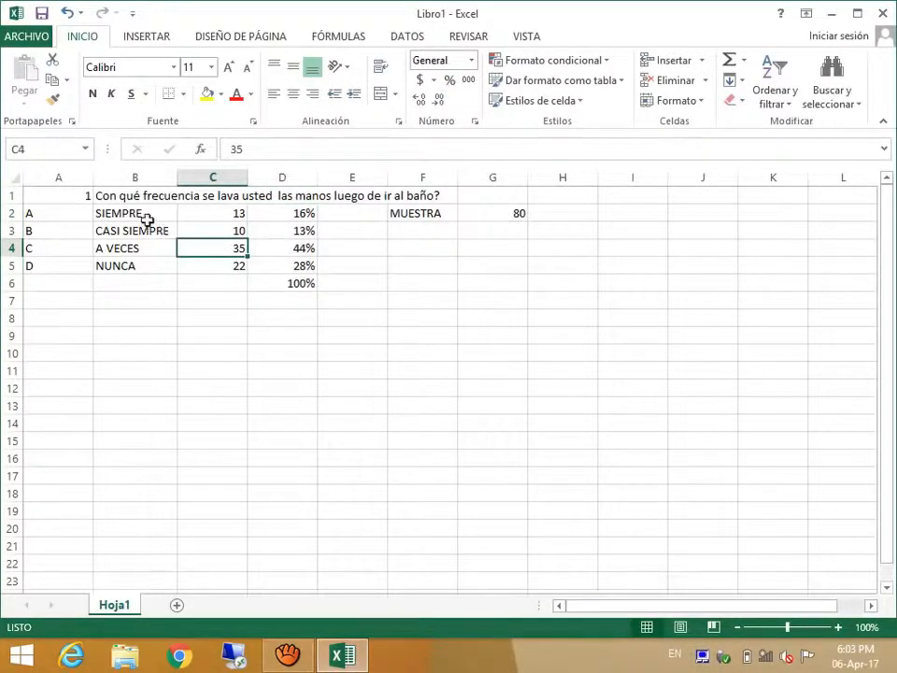
pyautogui.moveTo(144, 218); pyautogui.dragTo(146, 265)
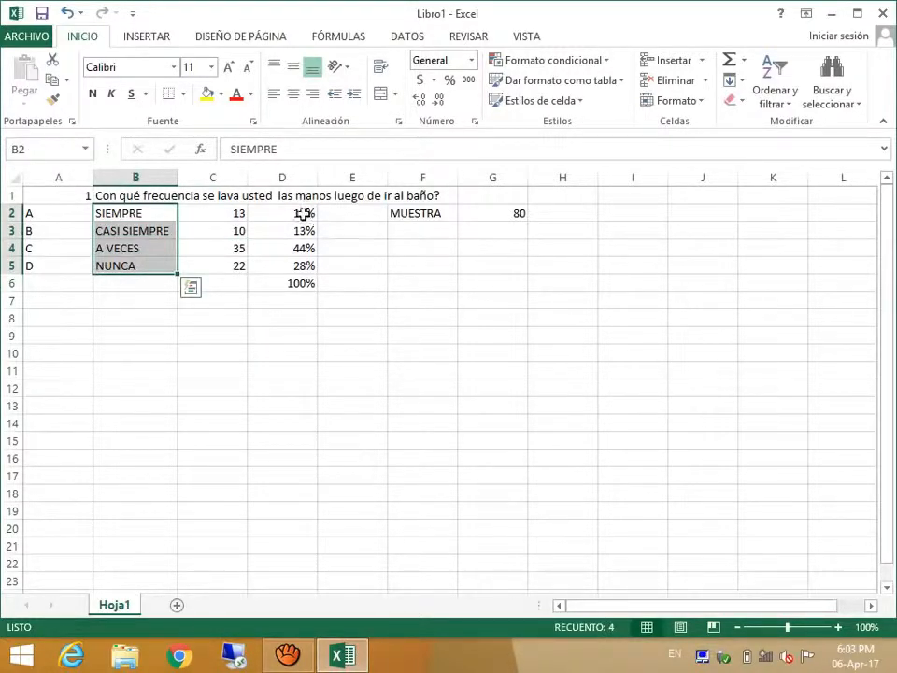
pyautogui.moveTo(303, 214); pyautogui.dragTo(307, 259)
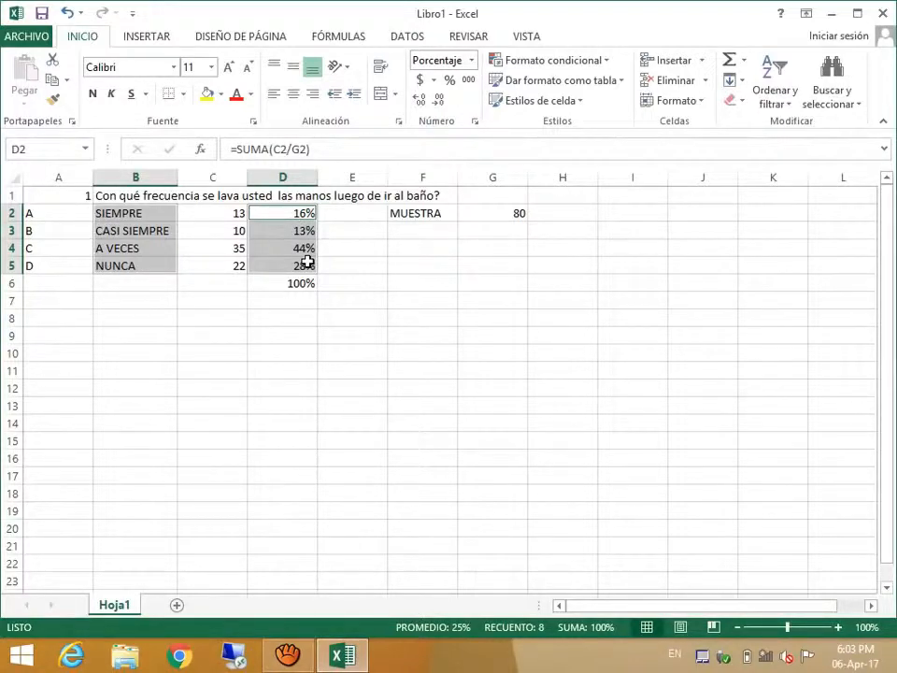
pyautogui.click(159, 41)
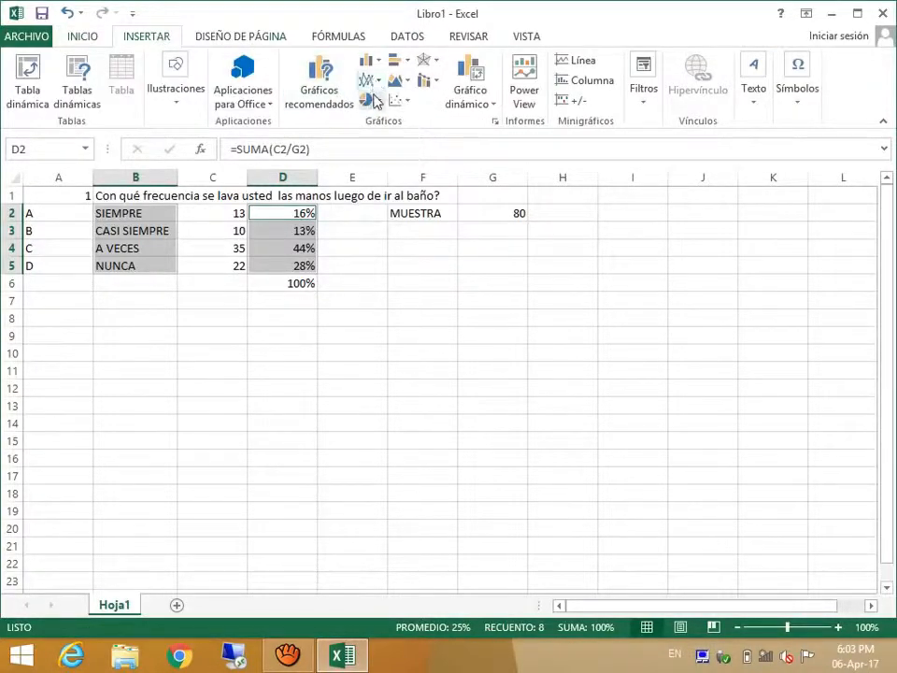
pyautogui.click(379, 104)
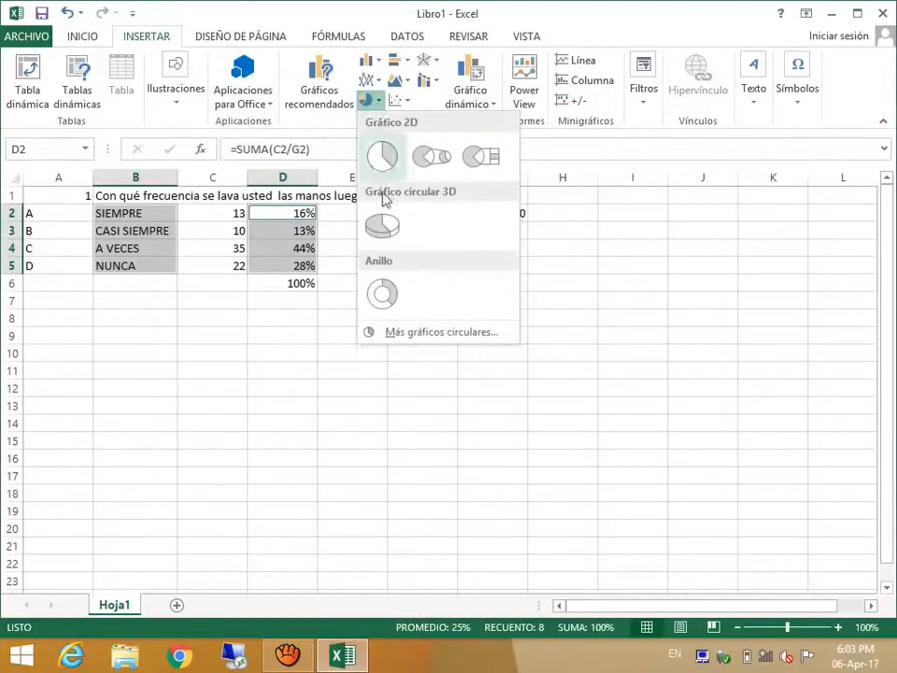
pyautogui.click(386, 228)
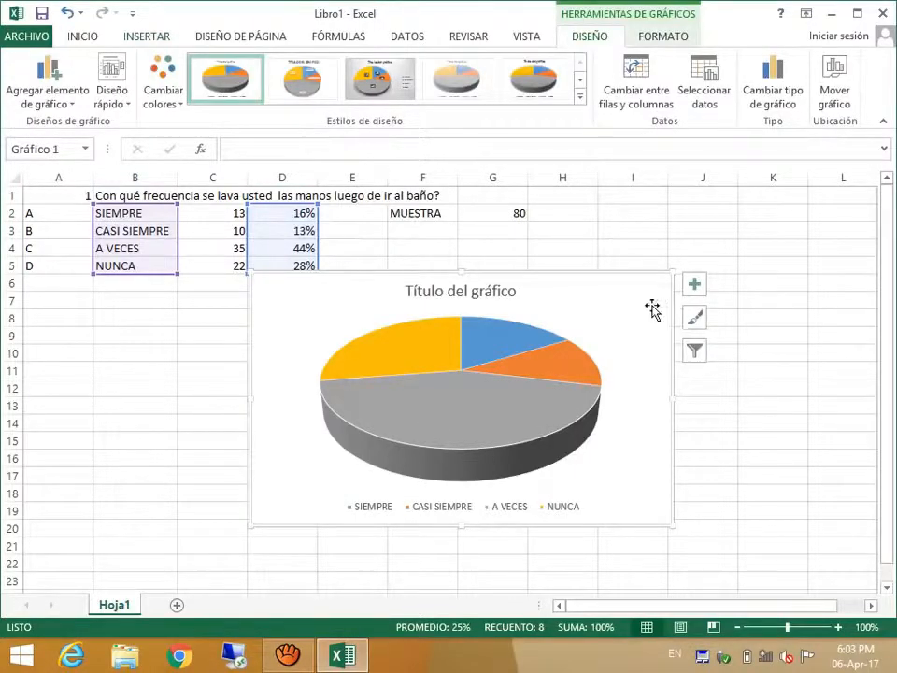
pyautogui.moveTo(615, 299); pyautogui.dragTo(429, 324)
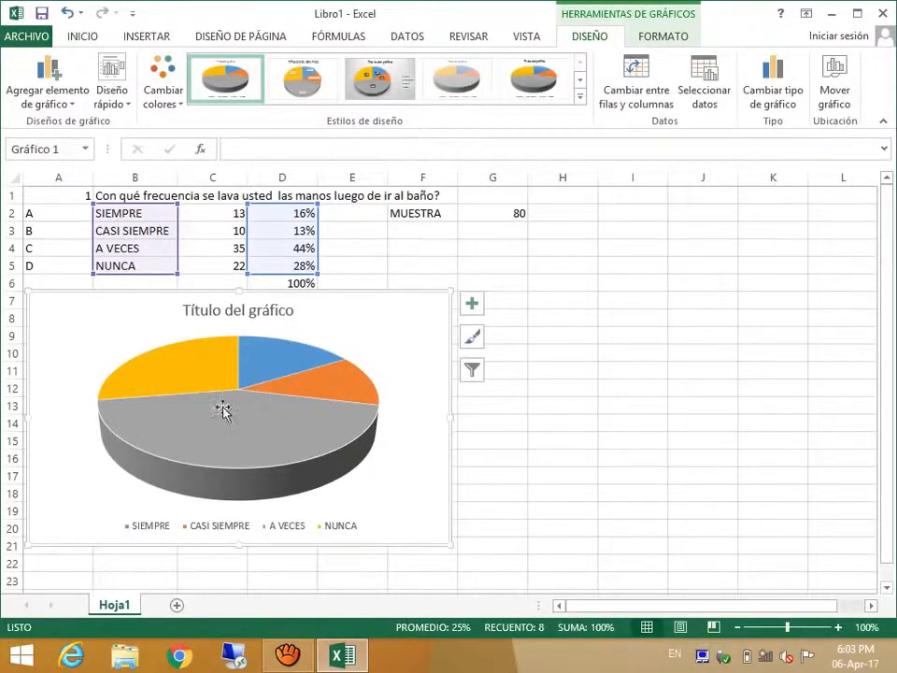
pyautogui.moveTo(251, 422)
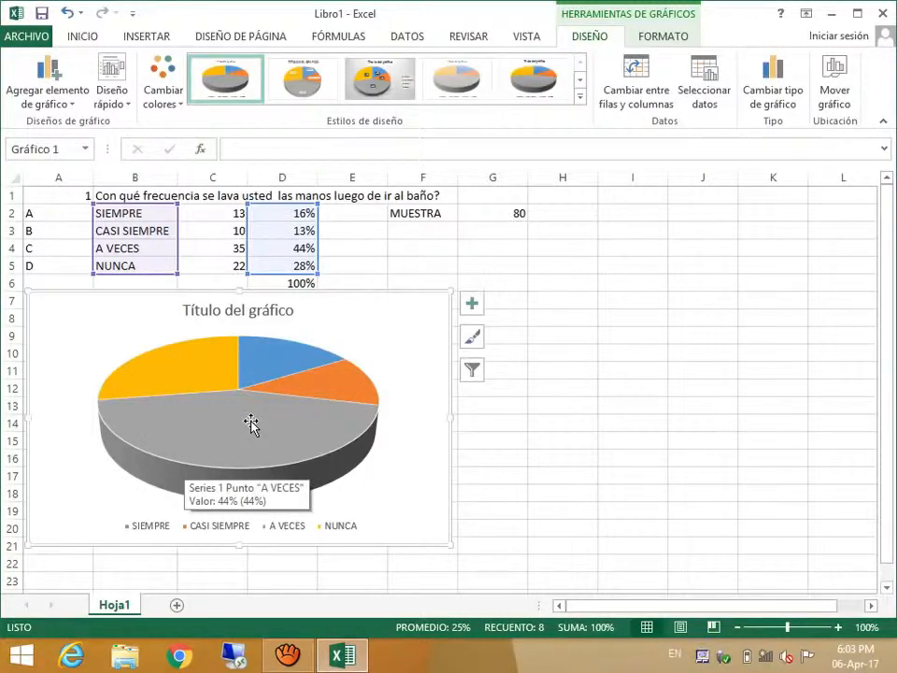
# Add data labels to the pie chart's slices and delete the chart title
pyautogui.rightClick(250, 422)
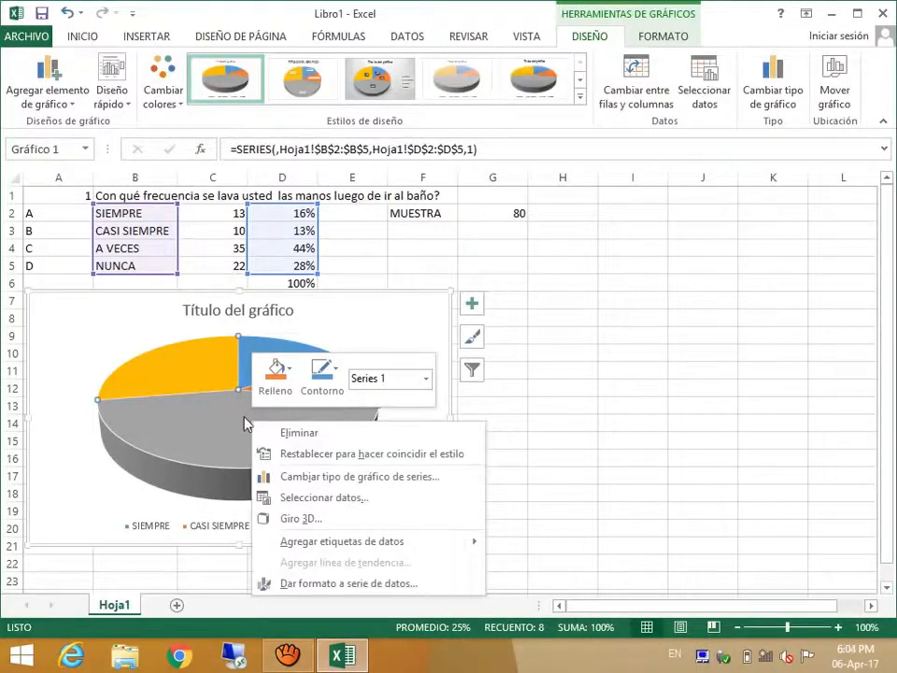
pyautogui.click(327, 542)
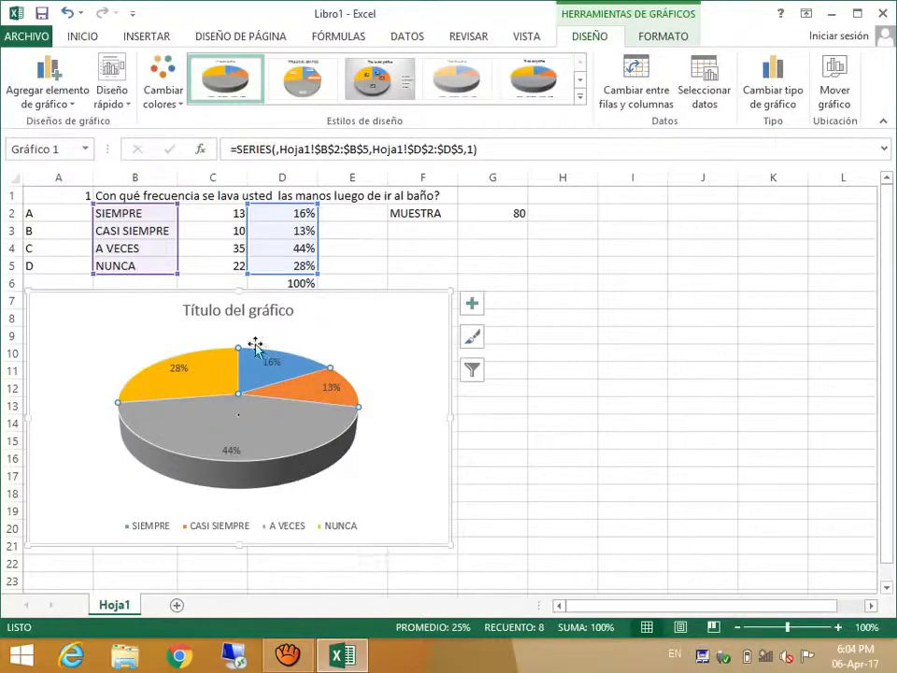
pyautogui.click(248, 313)
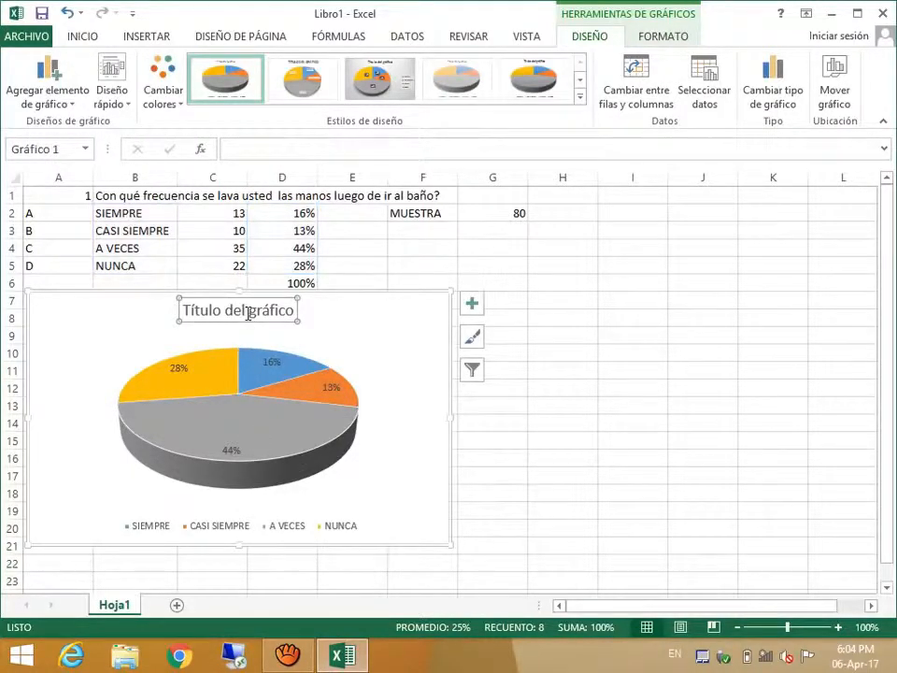
pyautogui.press('Delete')
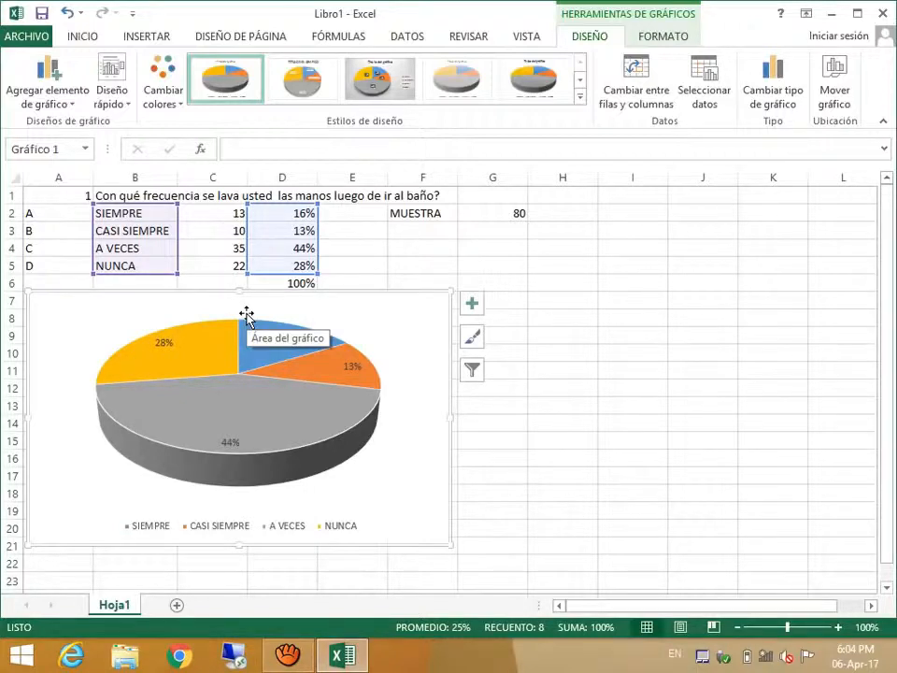
pyautogui.click(515, 285)
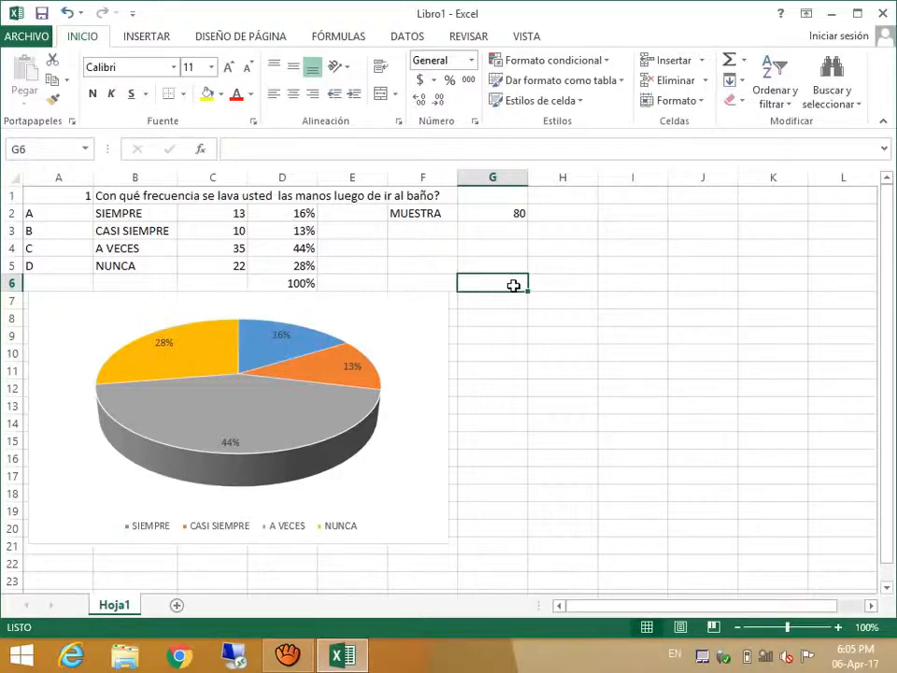
# Make sure the Herramientas para análisis add-in is enabled in the Excel add-ins options
pyautogui.click(28, 39)
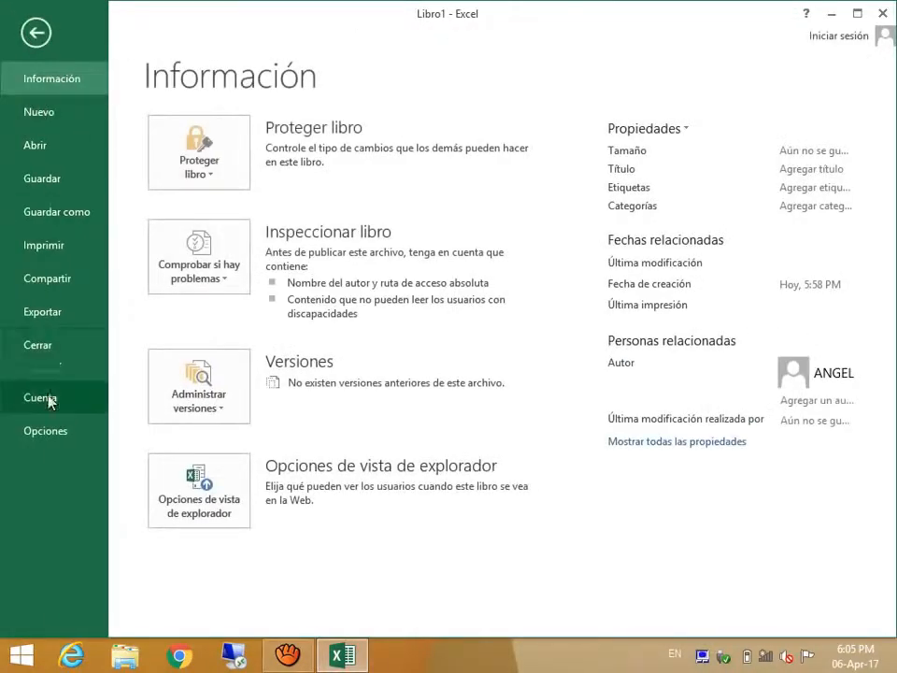
pyautogui.click(52, 430)
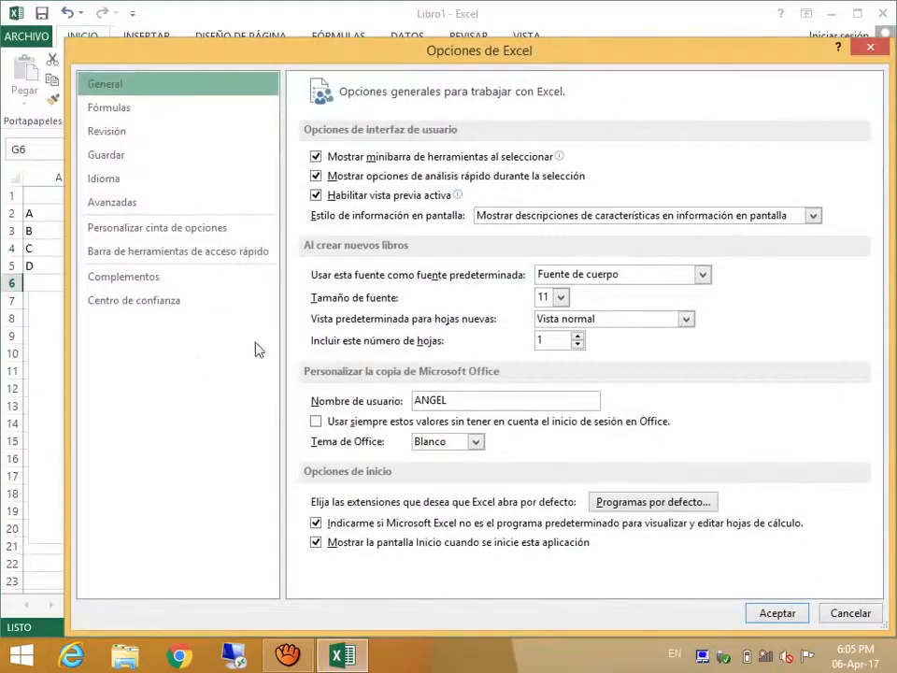
pyautogui.click(140, 278)
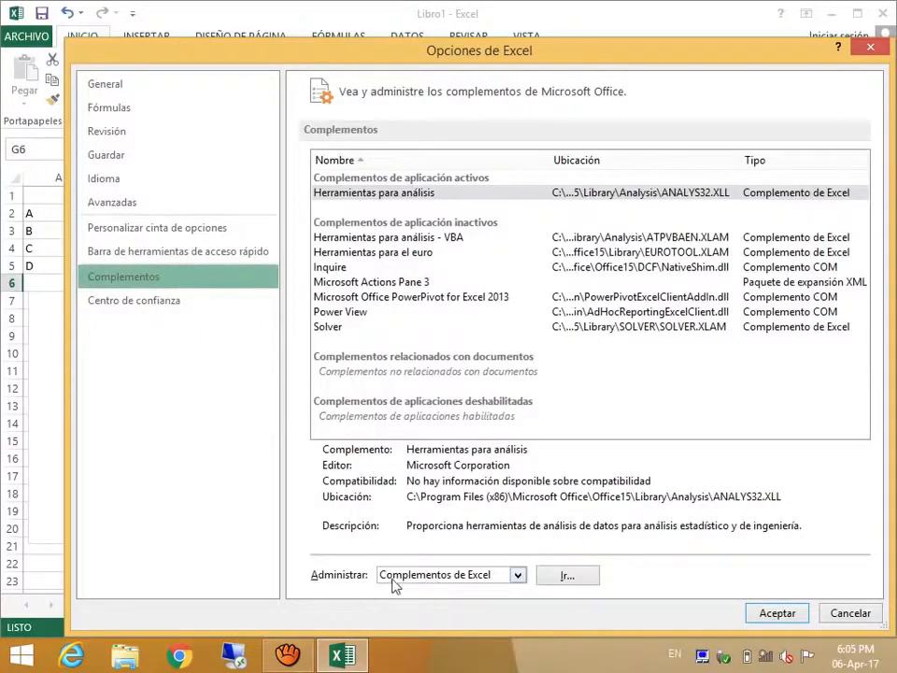
pyautogui.click(566, 576)
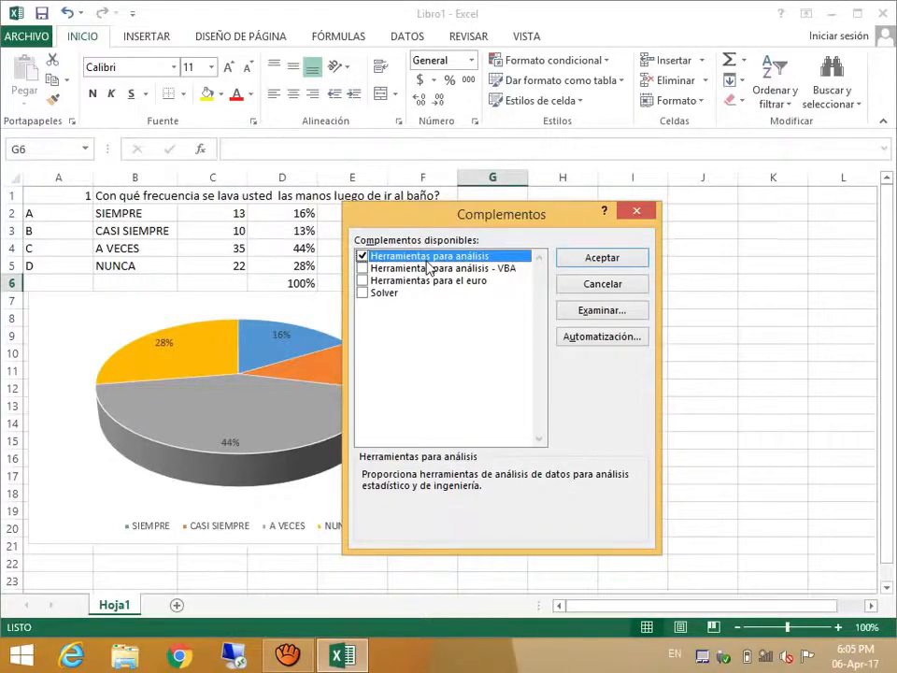
pyautogui.click(363, 257)
pyautogui.click(363, 257)
pyautogui.click(630, 257)
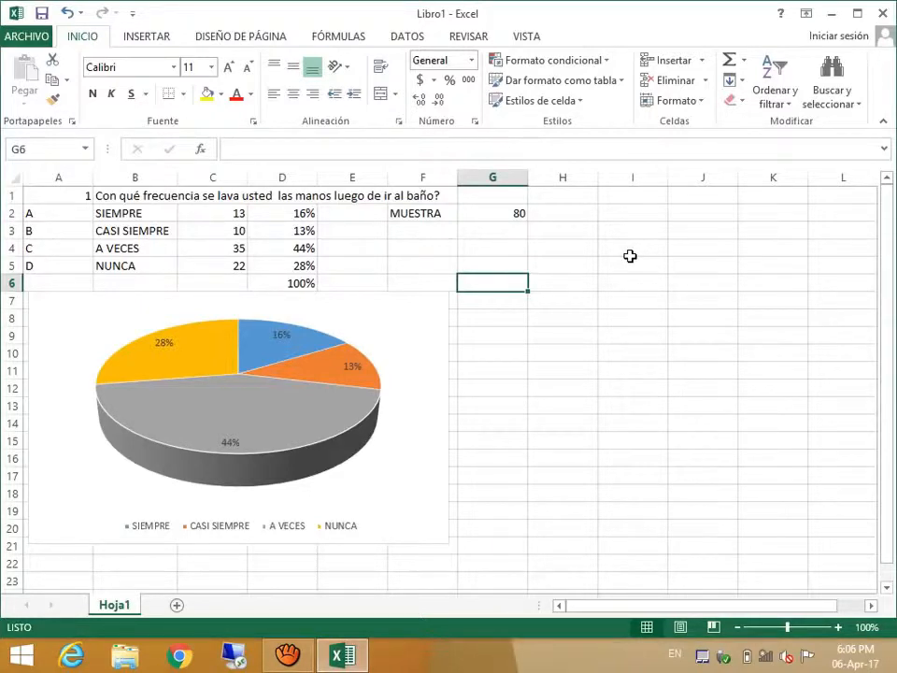
# Start an Estadística descriptiva data analysis with the percentages in D2:D5 as the input range
pyautogui.click(404, 37)
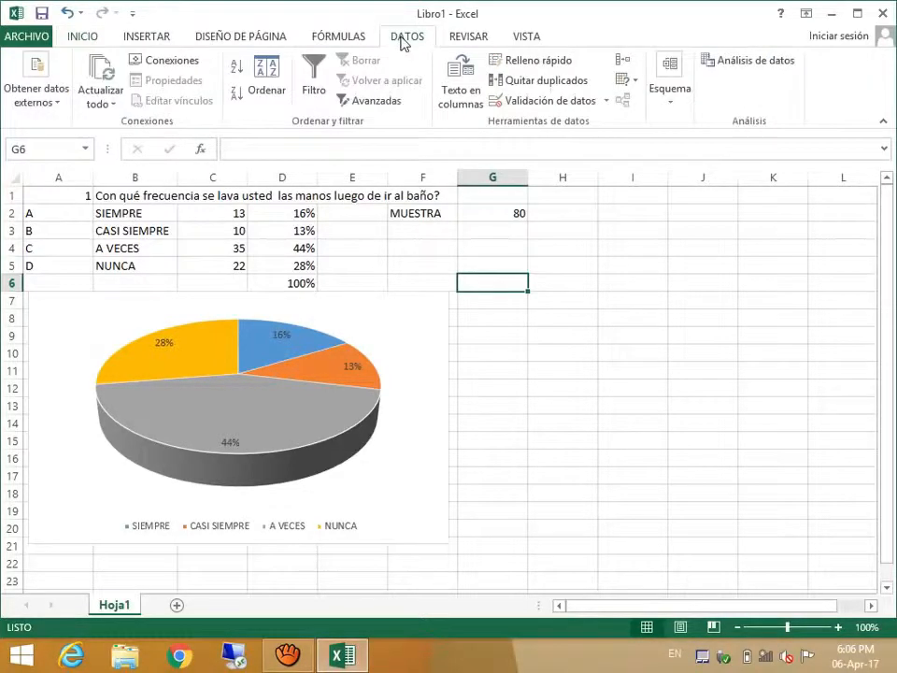
pyautogui.click(752, 75)
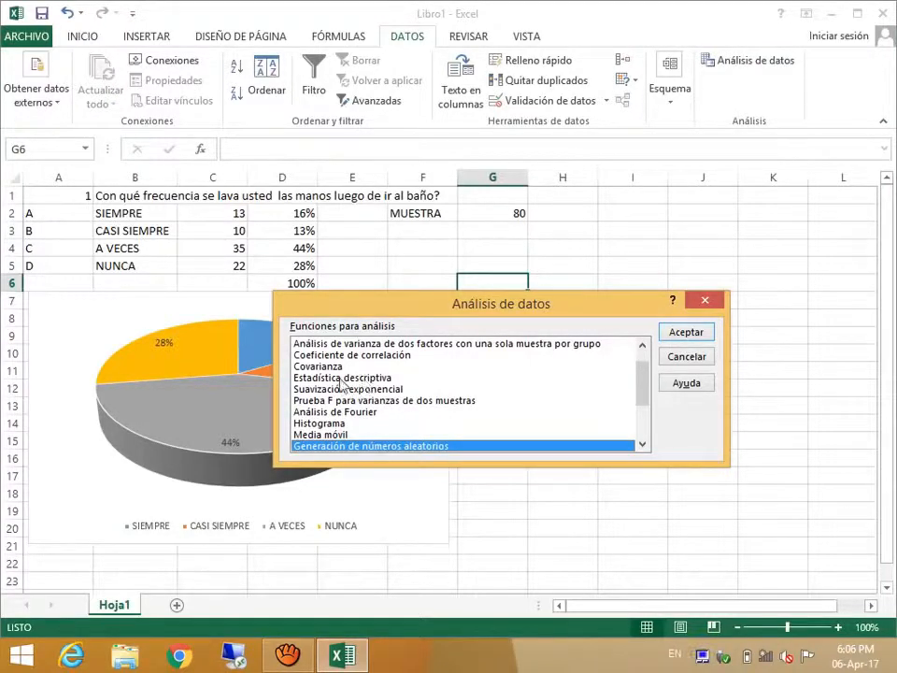
pyautogui.click(372, 379)
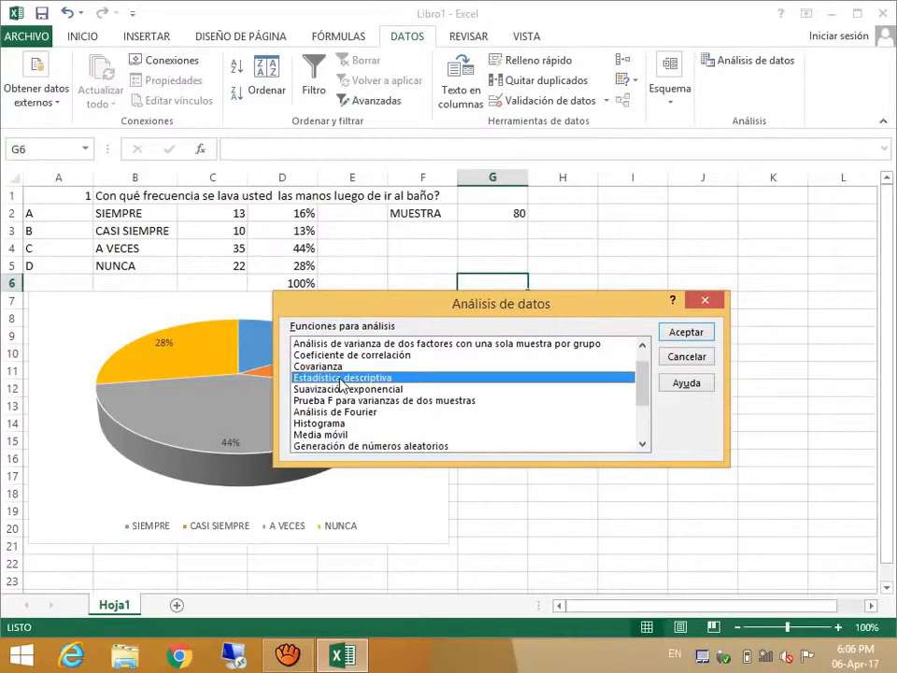
pyautogui.click(687, 333)
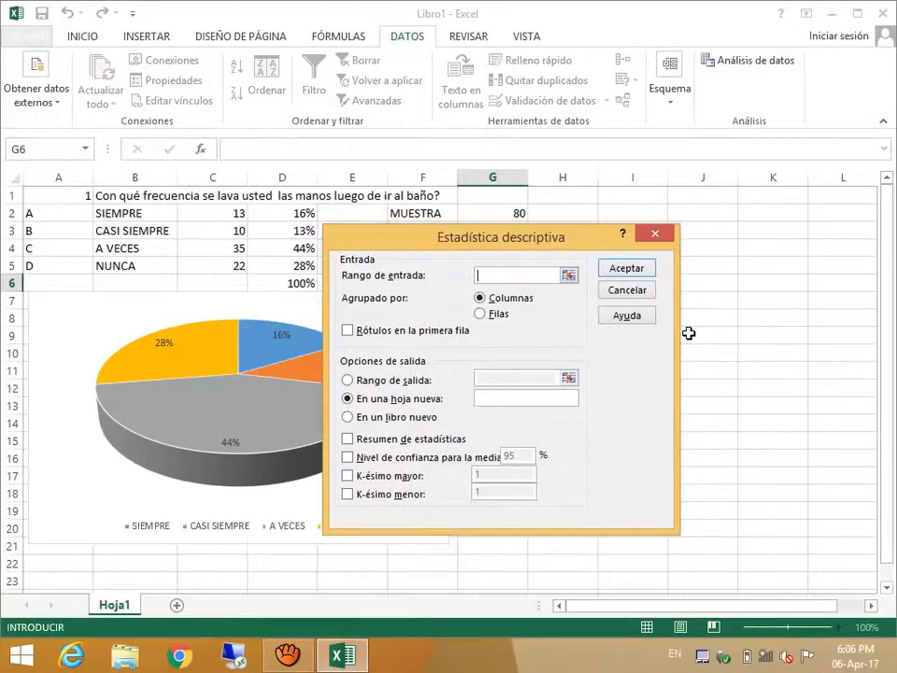
pyautogui.moveTo(510, 239); pyautogui.dragTo(381, 282)
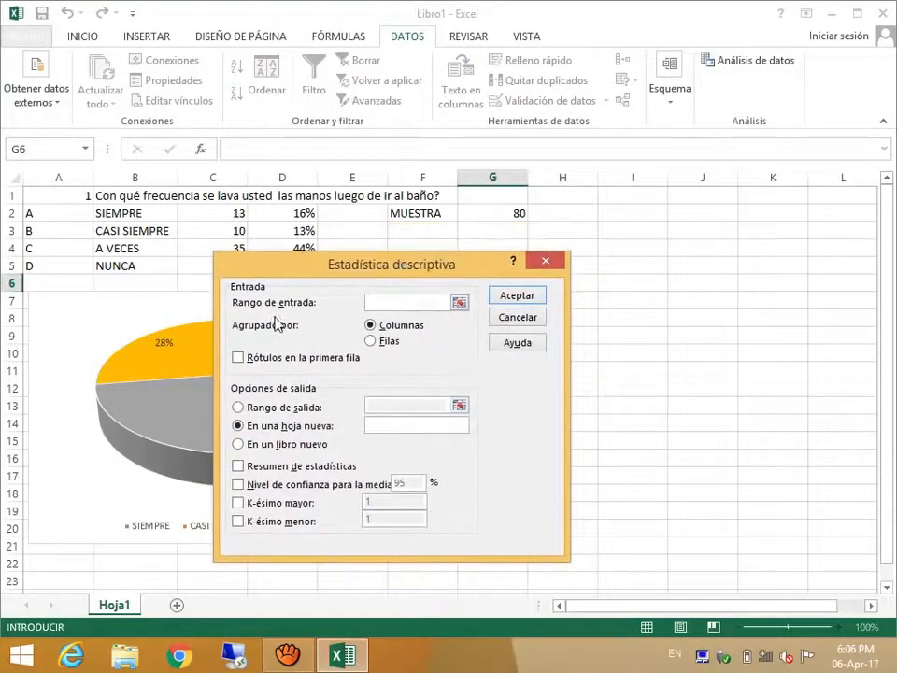
pyautogui.moveTo(423, 266); pyautogui.dragTo(527, 287)
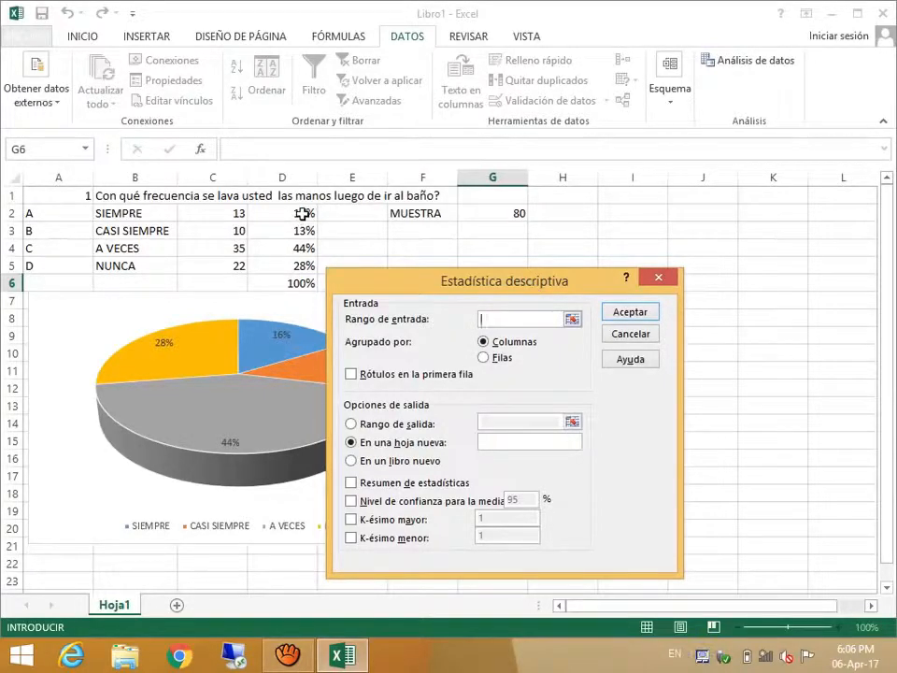
pyautogui.moveTo(302, 216); pyautogui.dragTo(301, 265)
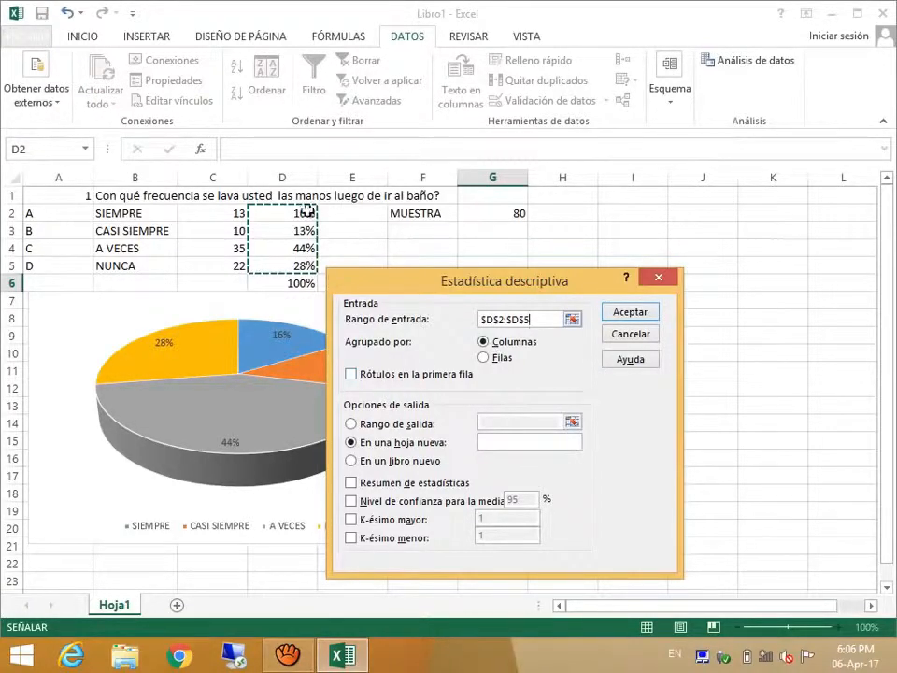
# Set the output range to G3, include Resumen de estadísticas, and generate the descriptive statistics
pyautogui.click(352, 425)
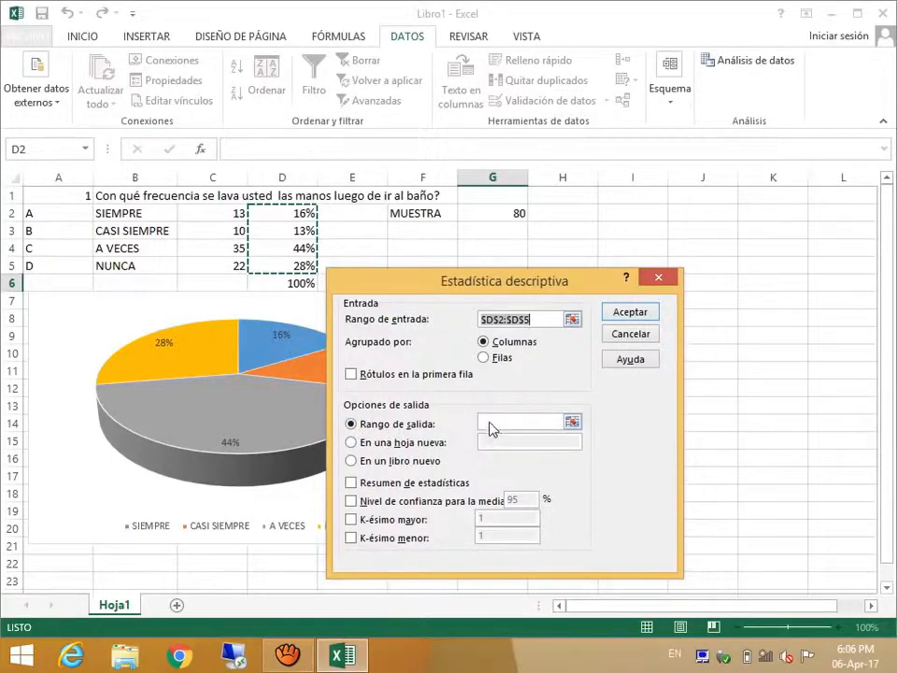
pyautogui.click(489, 423)
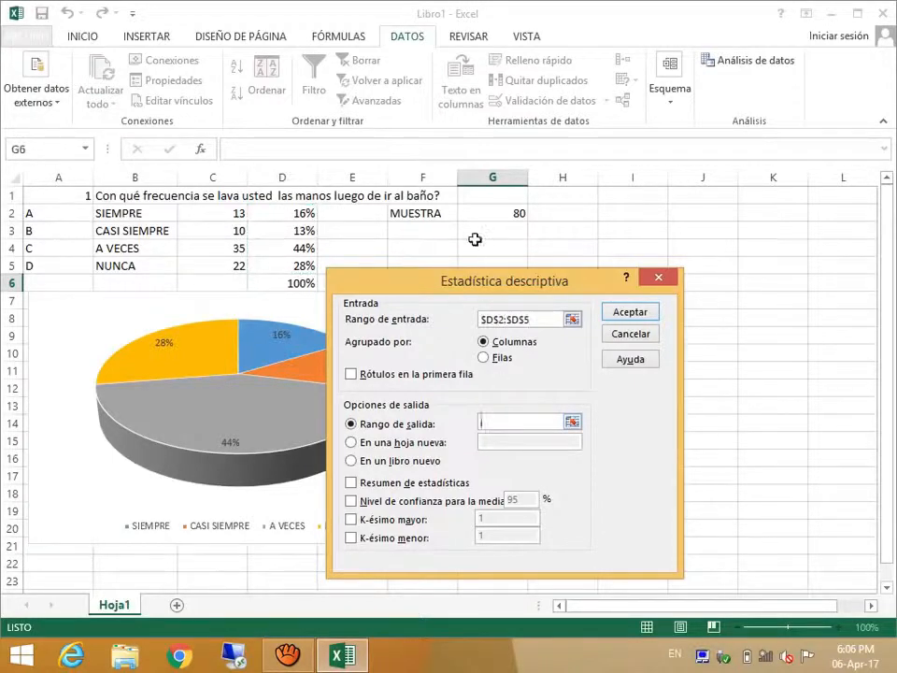
pyautogui.click(477, 234)
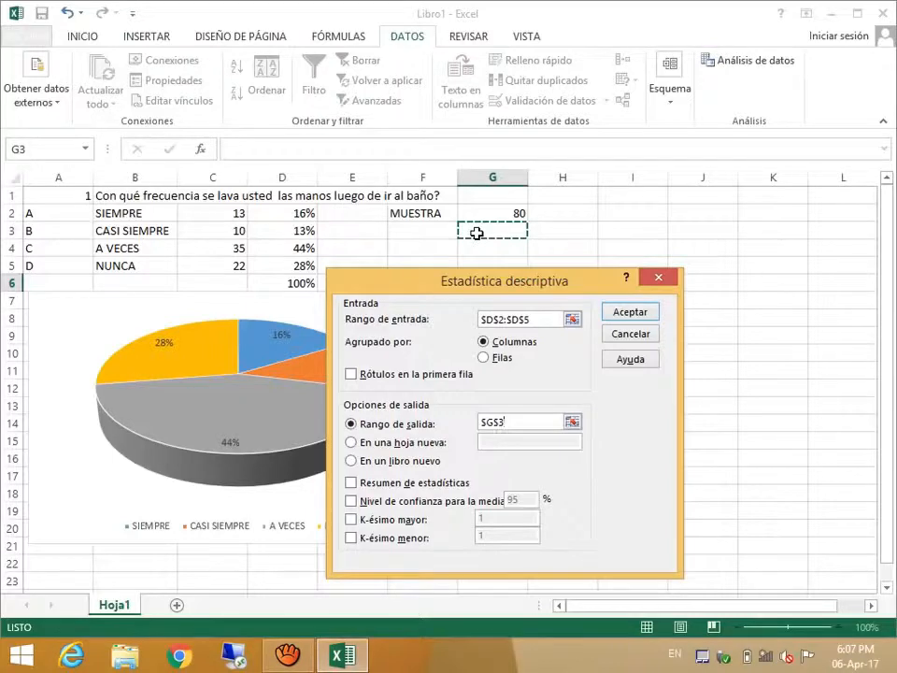
pyautogui.click(351, 483)
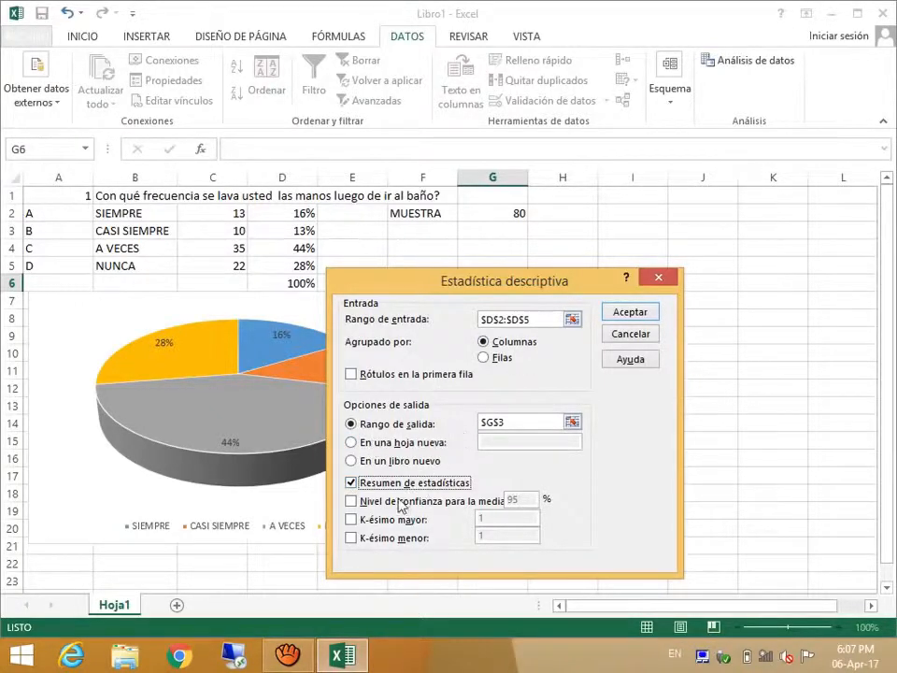
pyautogui.click(630, 313)
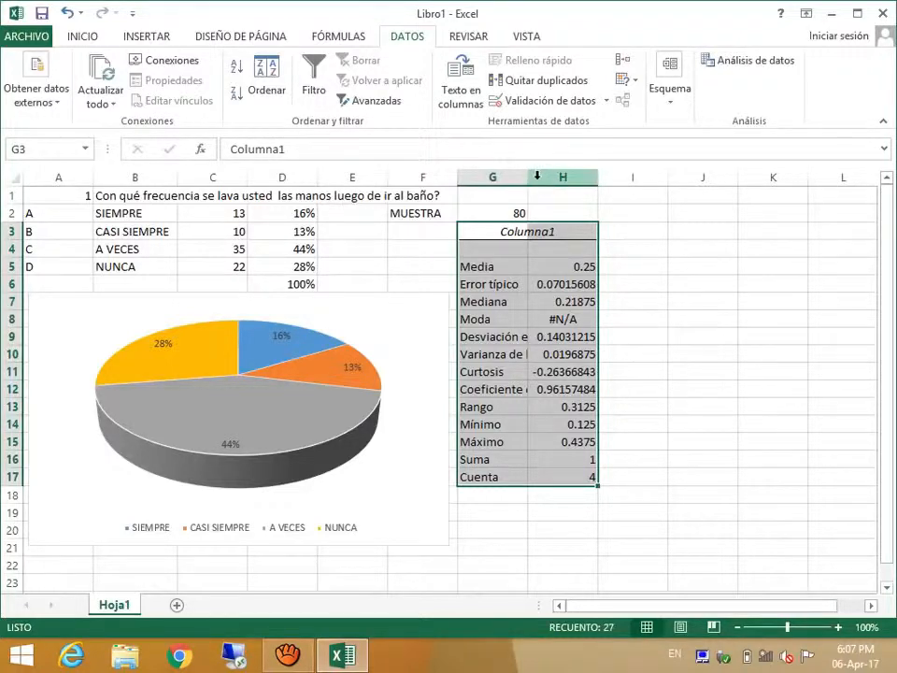
# Widen column G until the longest statistic label, Coeficiente de asimetría, fits completely
pyautogui.moveTo(529, 180); pyautogui.dragTo(587, 182)
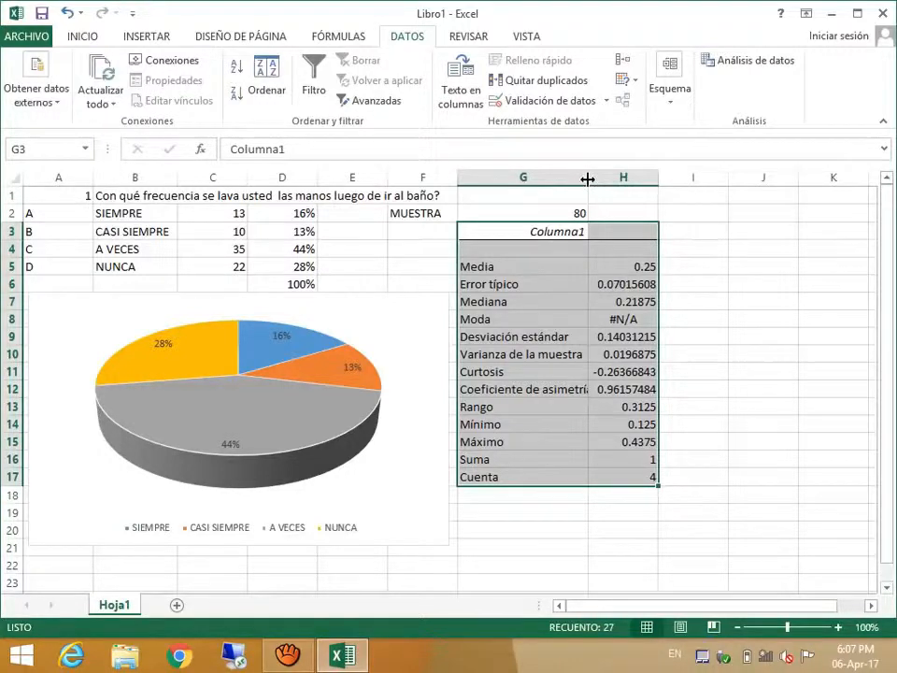
pyautogui.moveTo(587, 182); pyautogui.dragTo(600, 181)
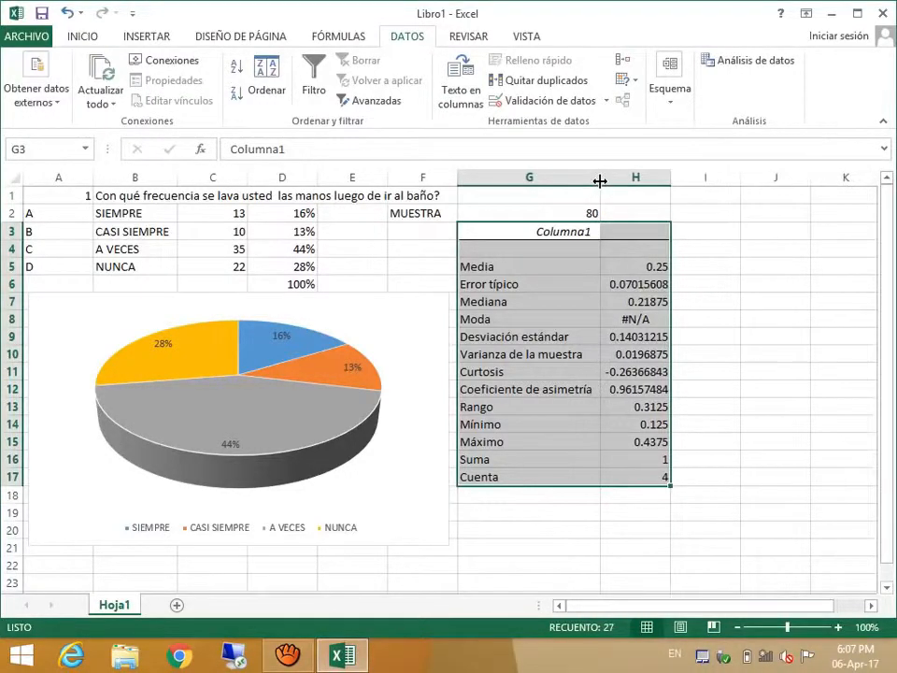
pyautogui.click(545, 242)
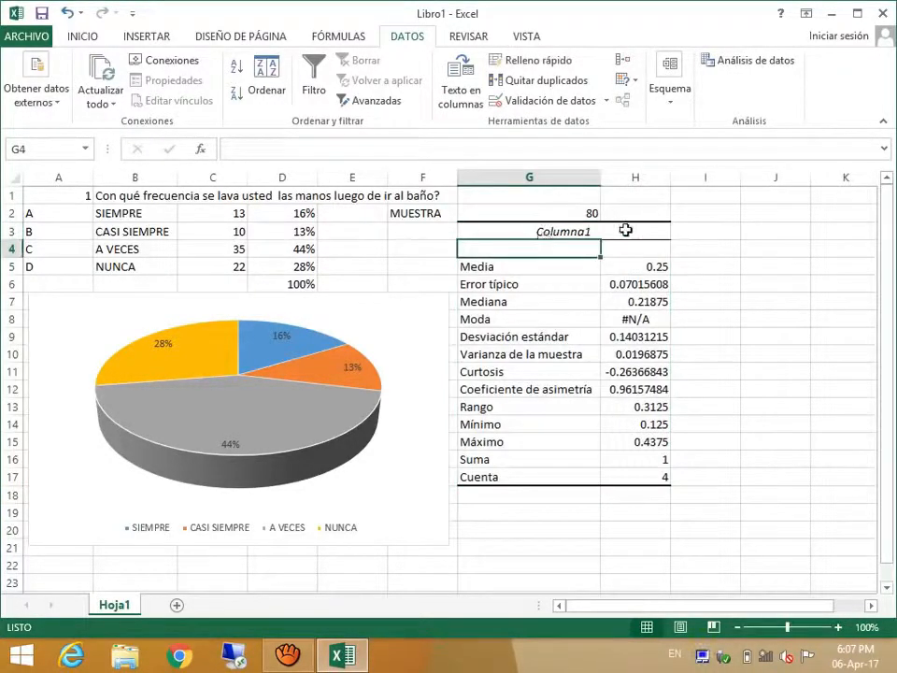
# Replace the statistics table's heading in G3 with RESUMEN ESTADISTICO
pyautogui.click(584, 226)
pyautogui.doubleClick(584, 226)
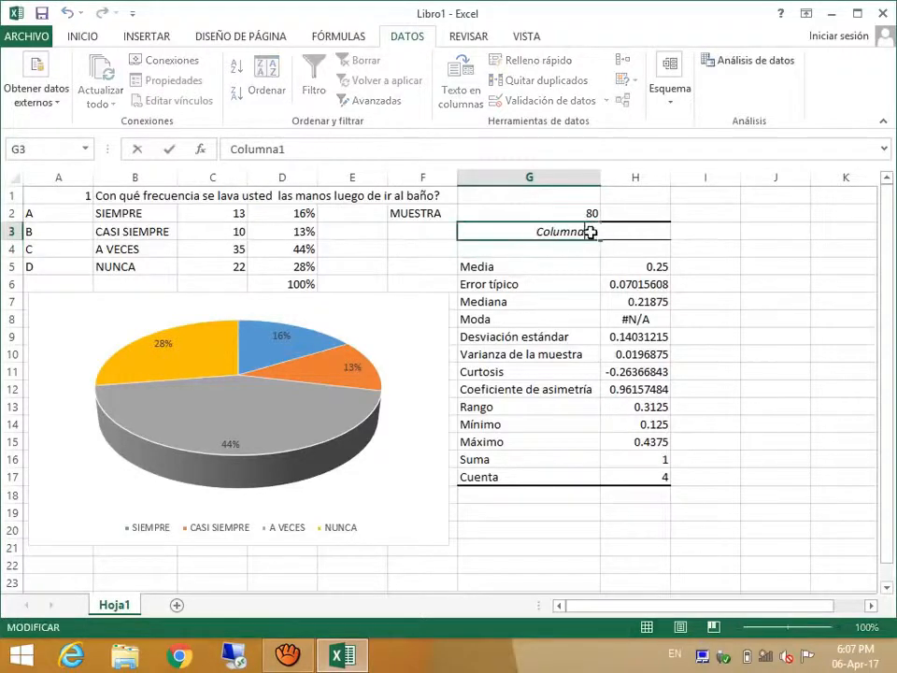
pyautogui.doubleClick(522, 231)
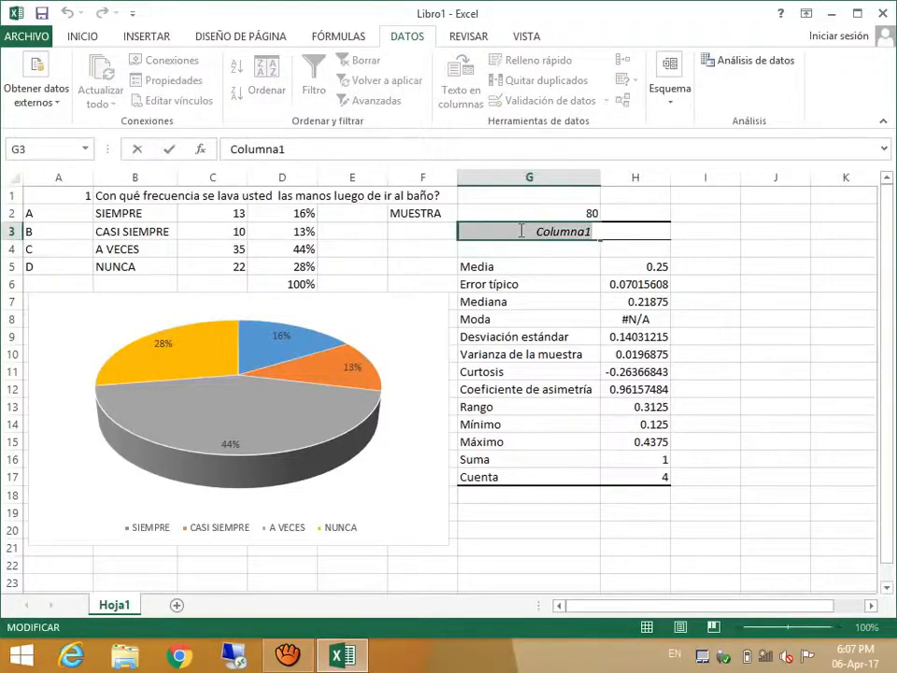
pyautogui.write('re')
pyautogui.press('BackSpace')
pyautogui.press('BackSpace')
pyautogui.write('RESUM')
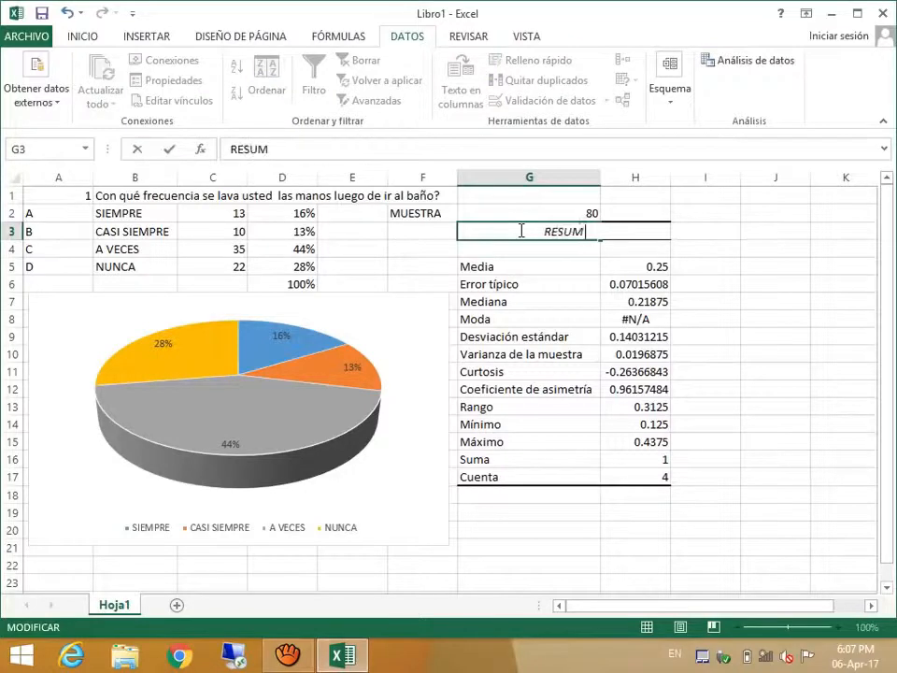
pyautogui.write('EN ESTADISI')
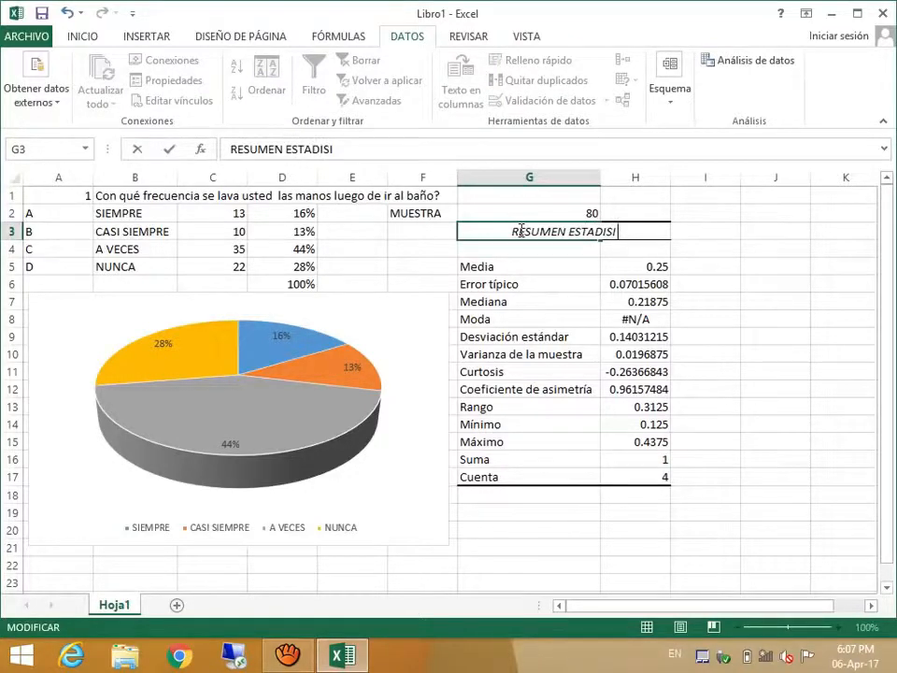
pyautogui.press('BackSpace')
pyautogui.press('BackSpace')
pyautogui.write('STICO')
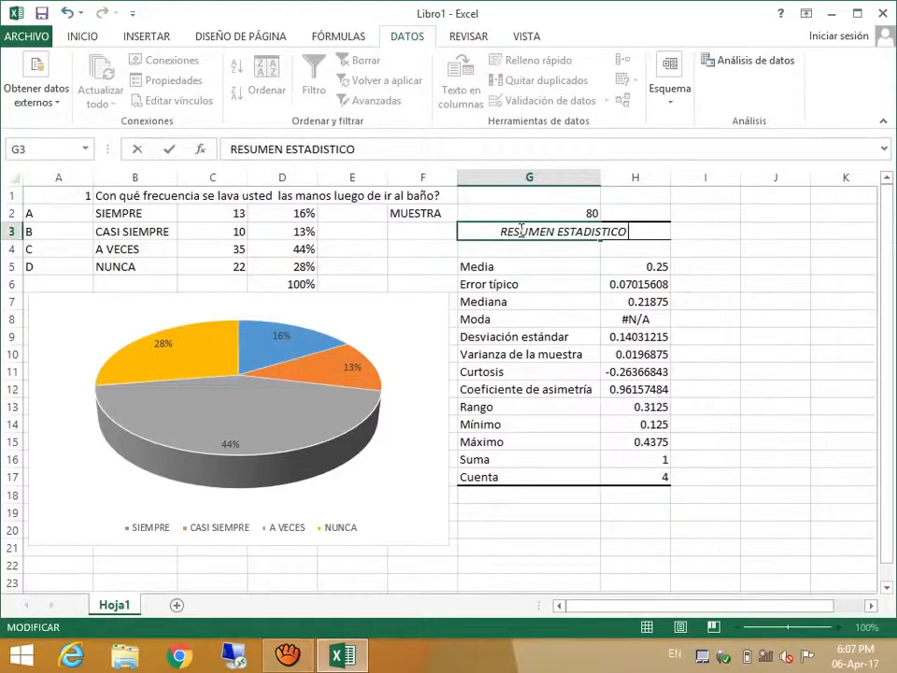
pyautogui.click(489, 286)
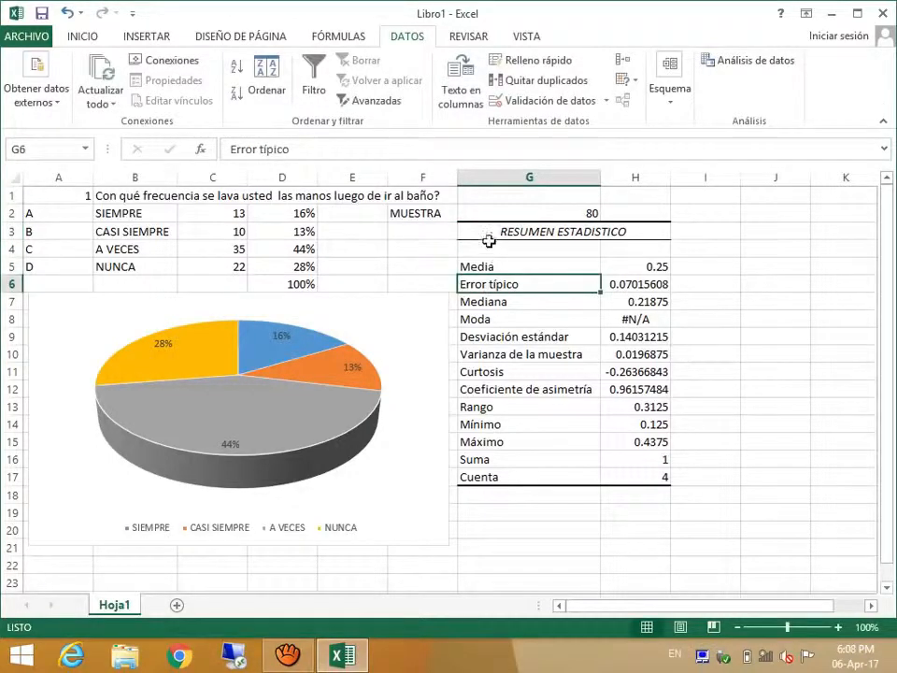
# Apply all borders to the statistics table in G3:H17
pyautogui.click(489, 232)
pyautogui.moveTo(488, 233); pyautogui.dragTo(614, 471)
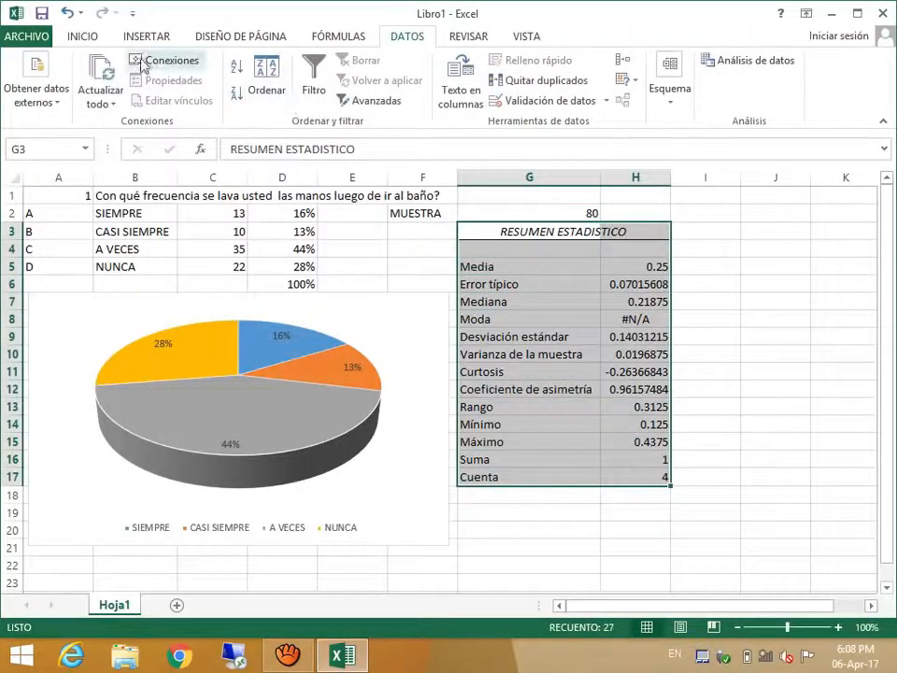
pyautogui.click(75, 37)
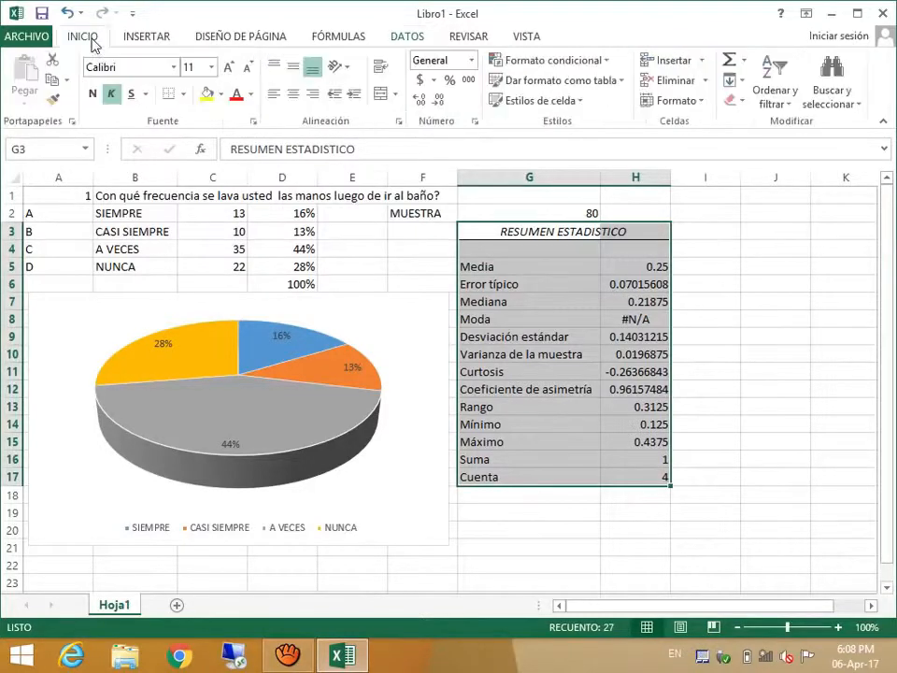
pyautogui.click(184, 95)
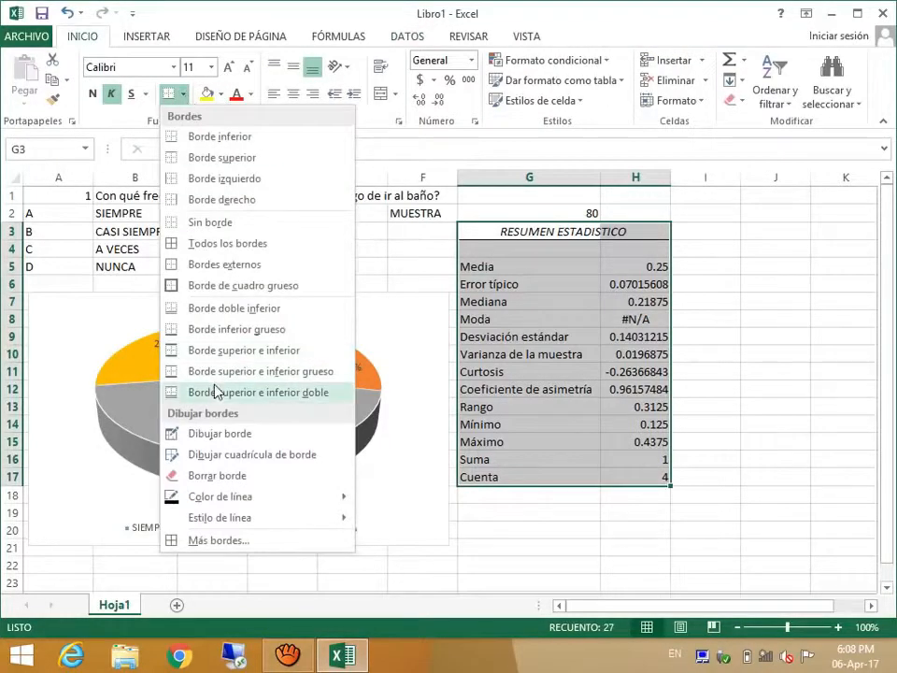
pyautogui.click(221, 246)
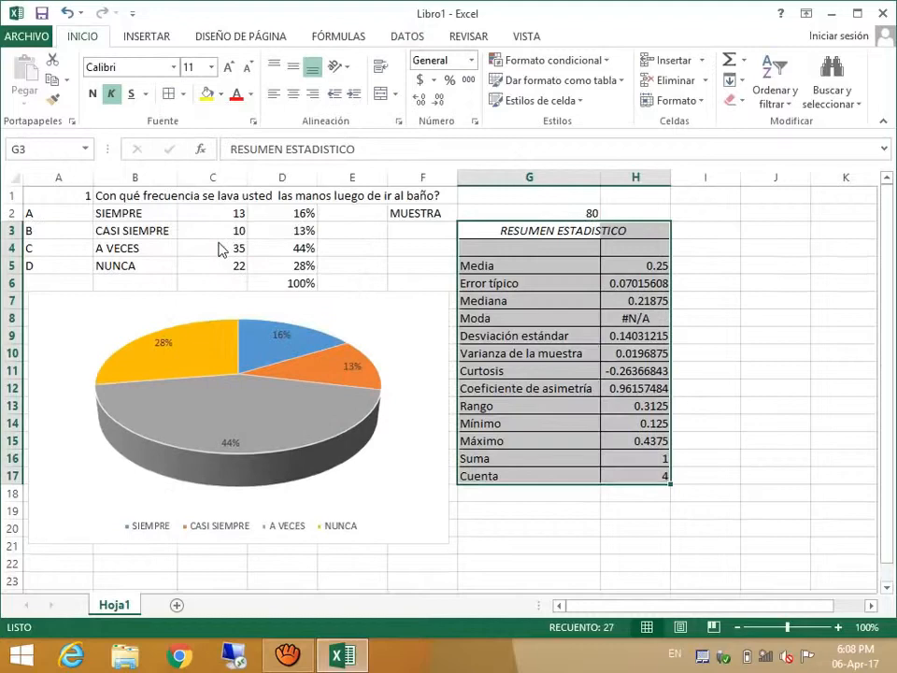
# Copy the full survey question text from cell B1
pyautogui.click(749, 257)
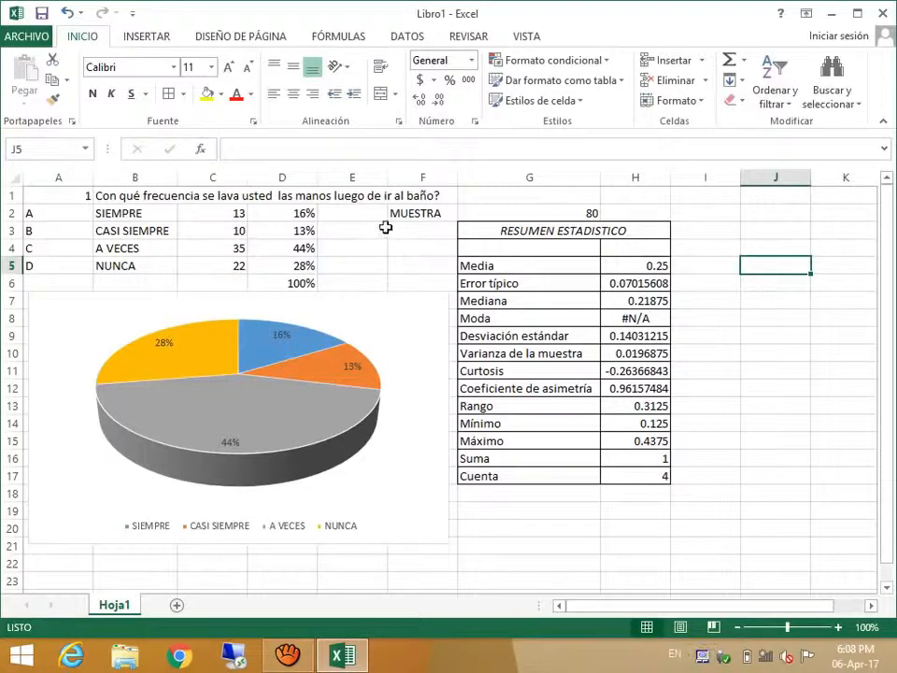
pyautogui.click(116, 195)
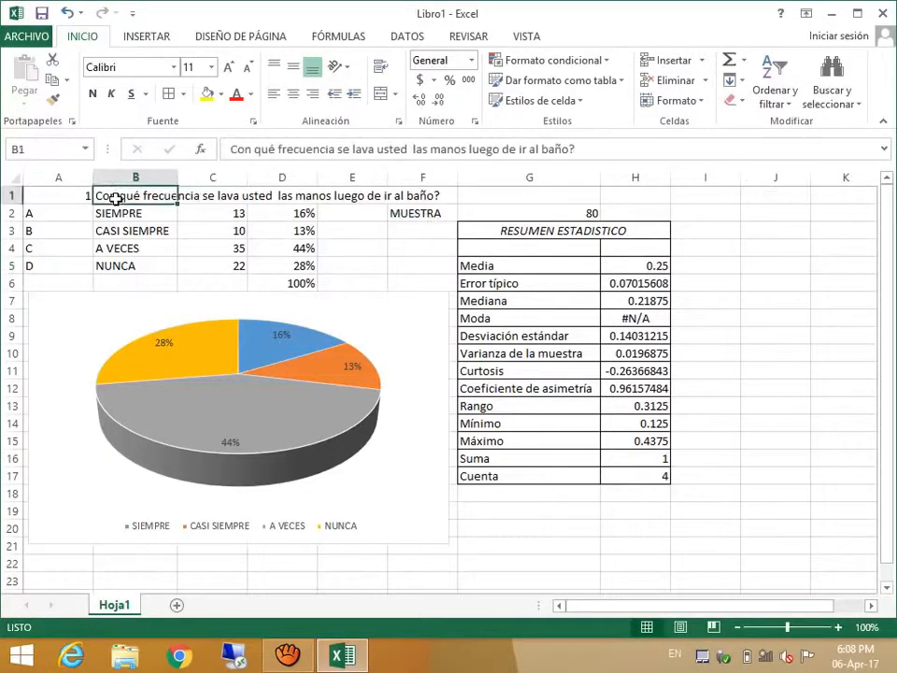
pyautogui.moveTo(591, 153); pyautogui.dragTo(268, 138)
pyautogui.click(52, 82)
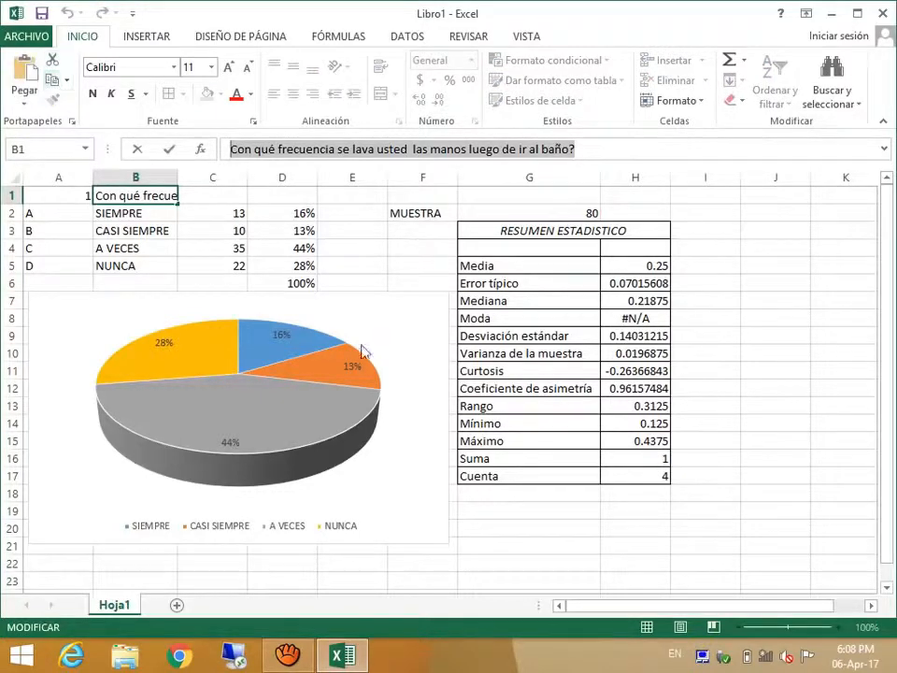
# Open Word 2013 through the system search and create a blank document
pyautogui.press('super+c')
pyautogui.click(858, 185)
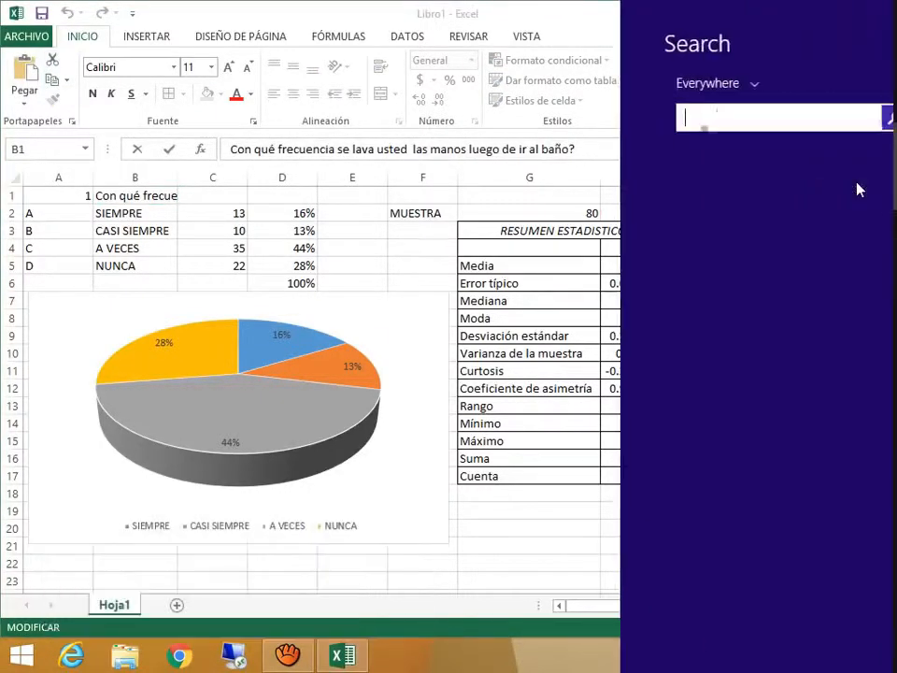
pyautogui.write('WORDDE')
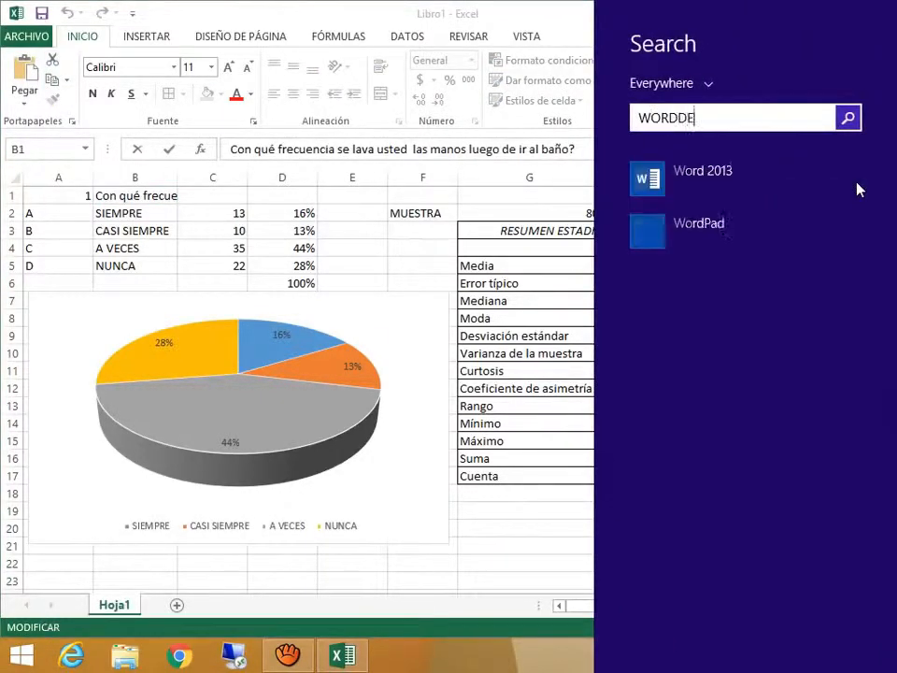
pyautogui.press('BackSpace')
pyautogui.press('BackSpace')
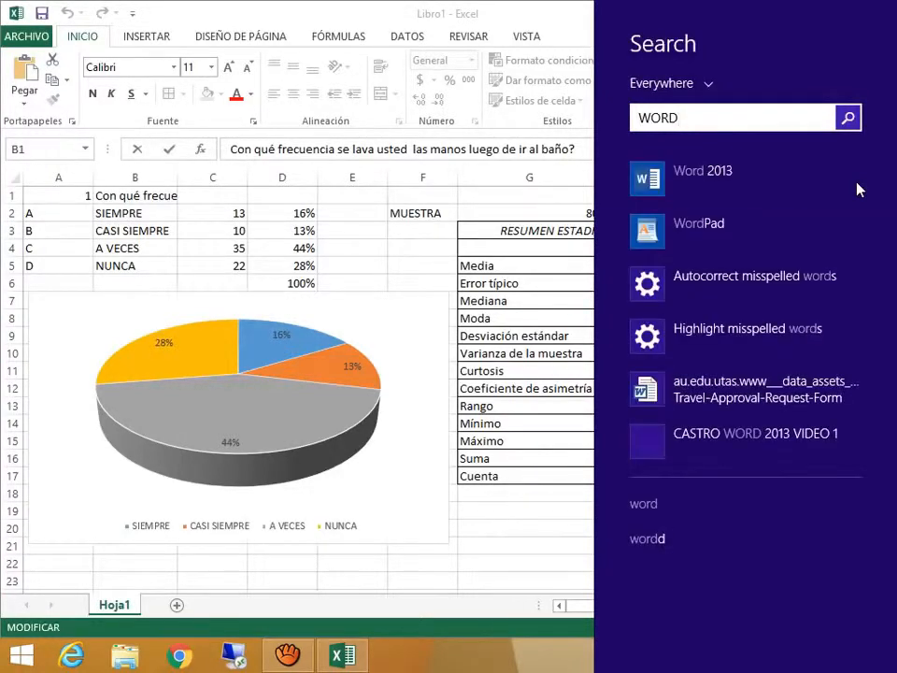
pyautogui.click(716, 182)
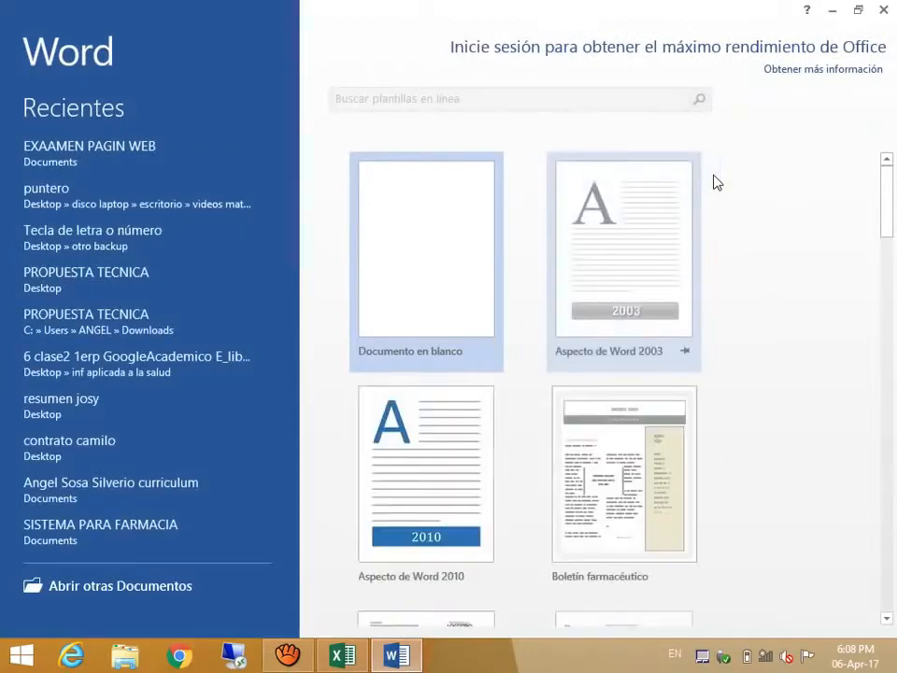
pyautogui.click(459, 218)
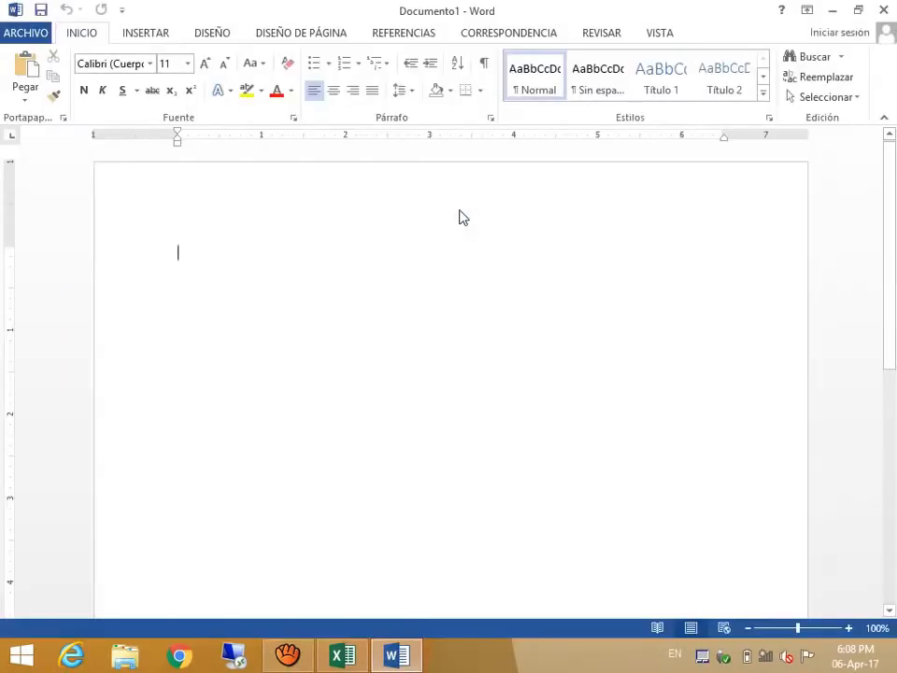
# Paste the survey question into the document, enlarge it to 12 pt, and prefix it with "1-"
pyautogui.hotkey('ctrl', 'v')
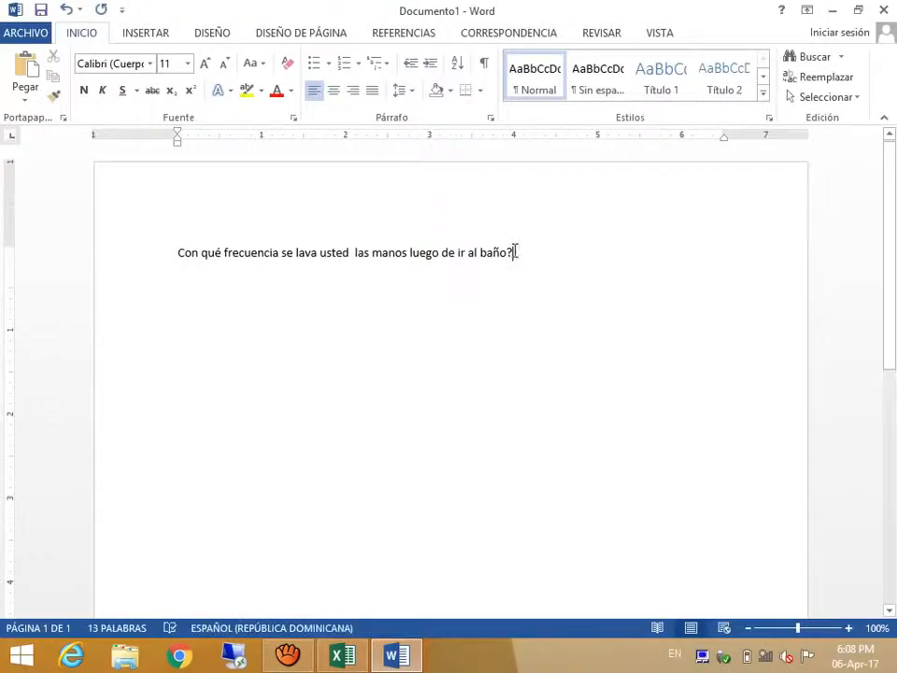
pyautogui.moveTo(513, 251); pyautogui.dragTo(156, 227)
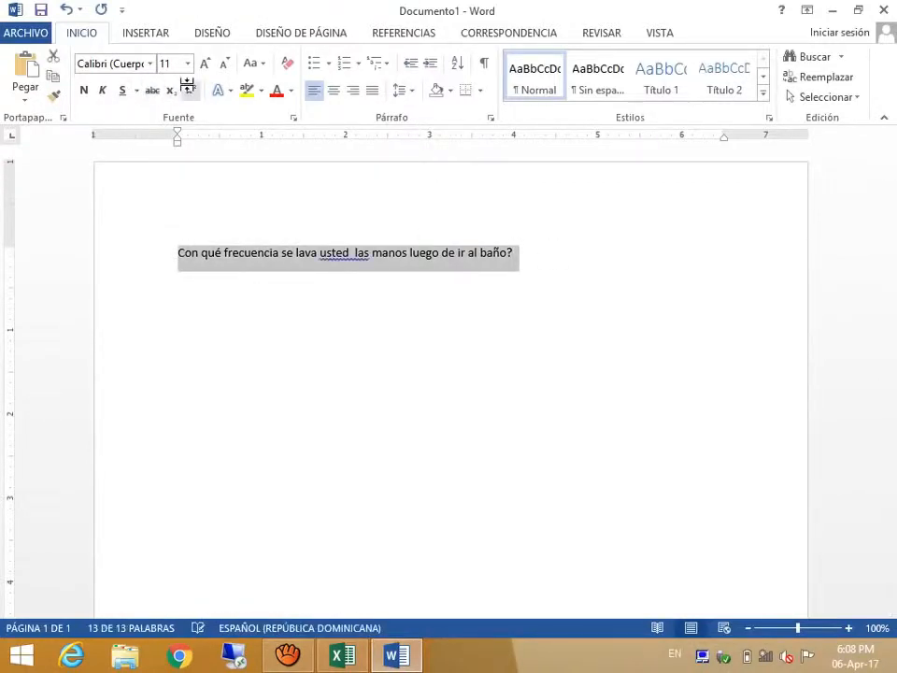
pyautogui.click(205, 63)
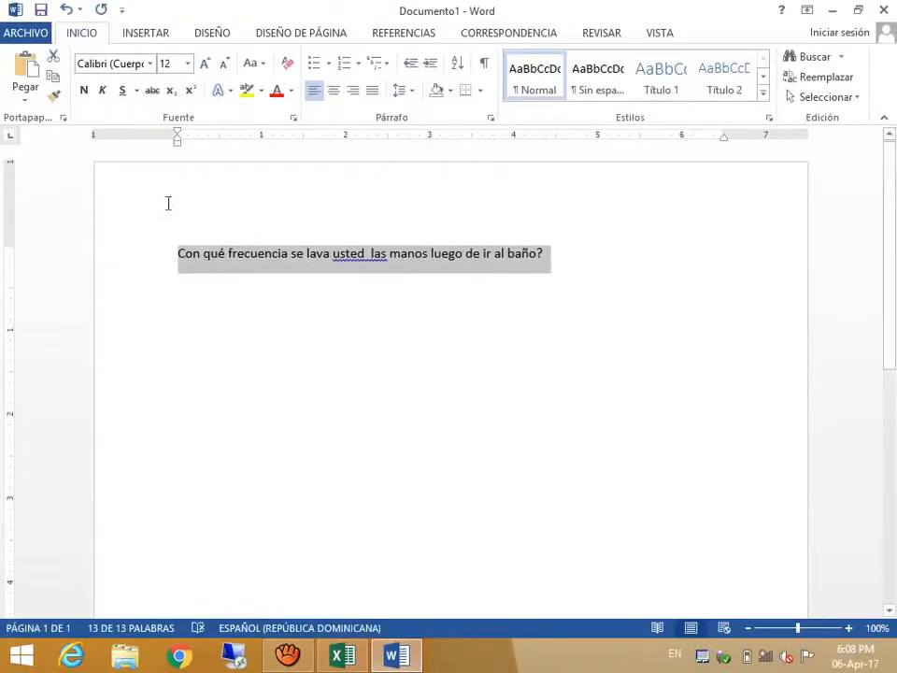
pyautogui.click(179, 254)
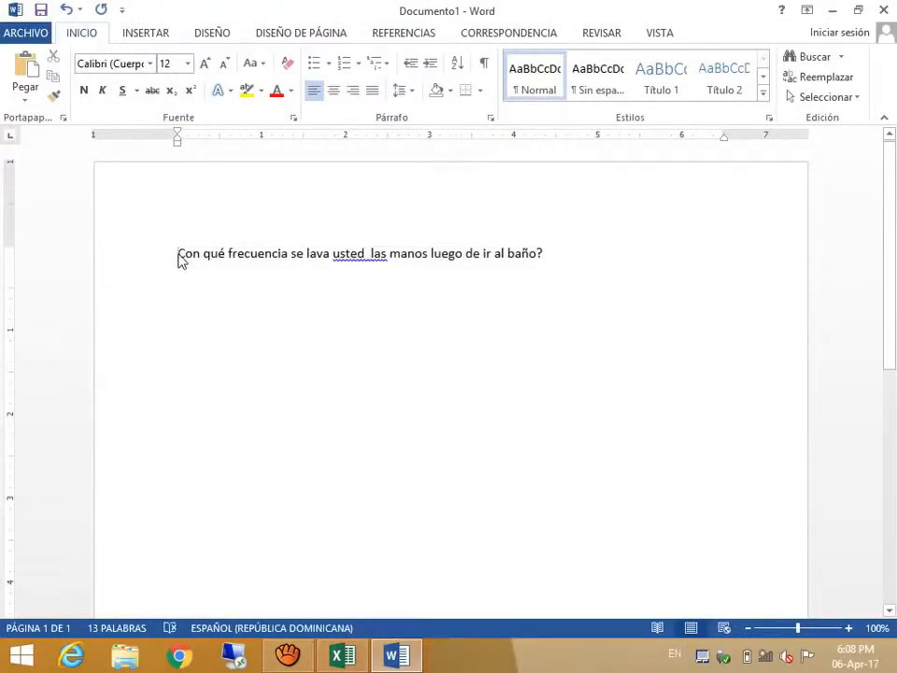
pyautogui.write('1-')
# Add the caption "Grafico No. 1 (frecuencia de la vado de las manos)" on a new line below the question
pyautogui.click(557, 253)
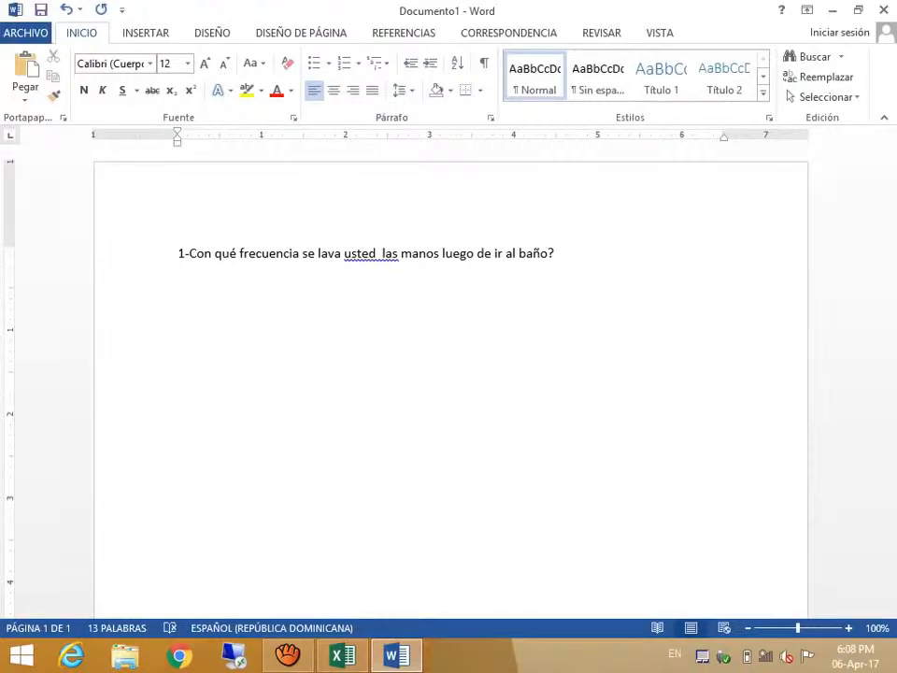
pyautogui.press('Return')
pyautogui.write('gR')
pyautogui.press('BackSpace')
pyautogui.press('BackSpace')
pyautogui.write('Fra')
pyautogui.write('Grafo')
pyautogui.write('co ')
pyautogui.write('No. 1')
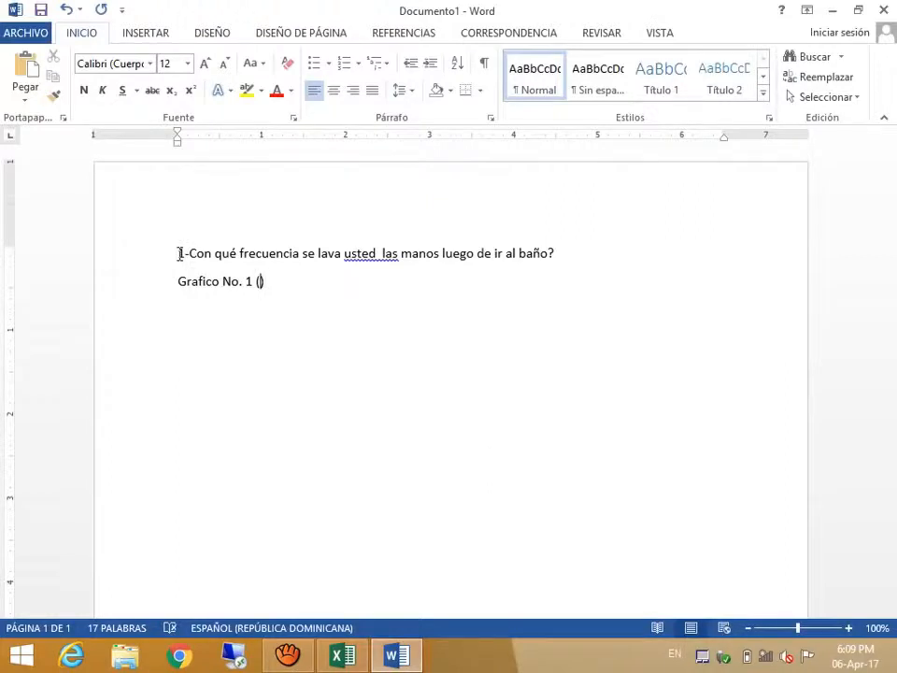
pyautogui.write(' (freci')
pyautogui.write('uencia de ')
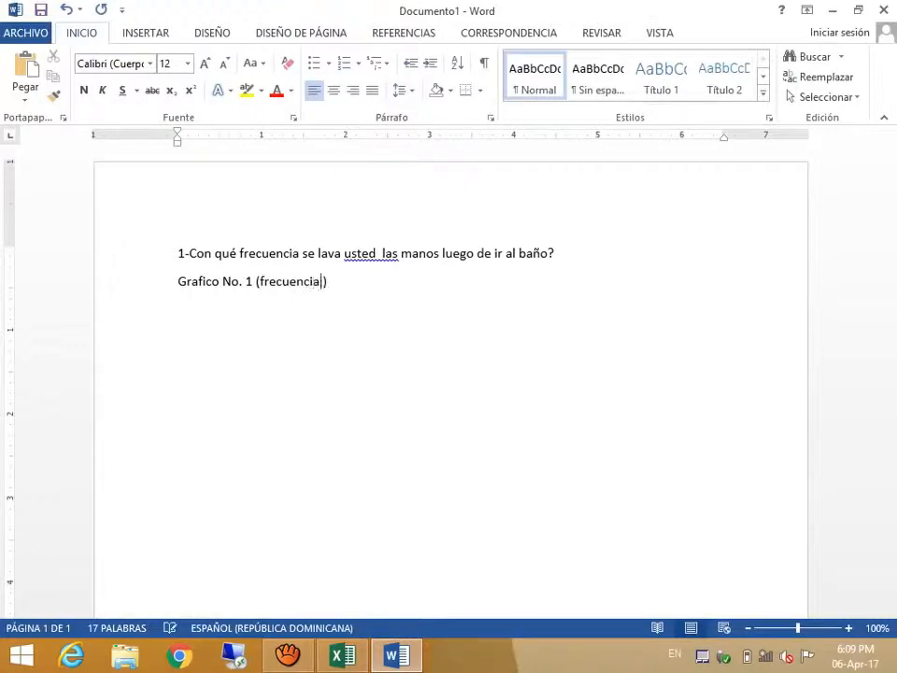
pyautogui.write('la ')
pyautogui.write('vado de la')
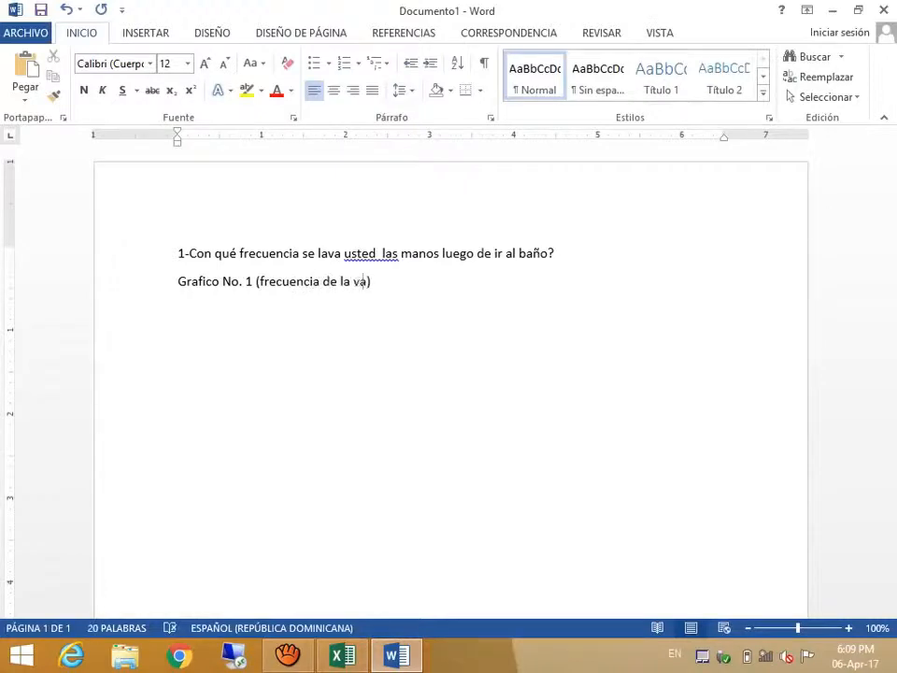
pyautogui.write('s manos')
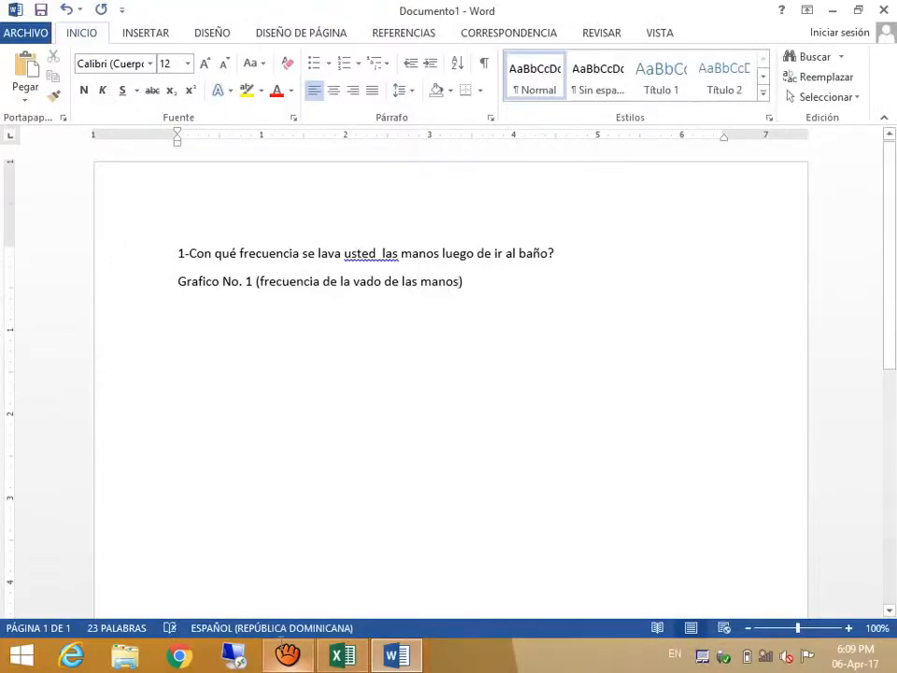
# Switch to the Excel workbook and copy the whole 3D pie chart
pyautogui.click(354, 660)
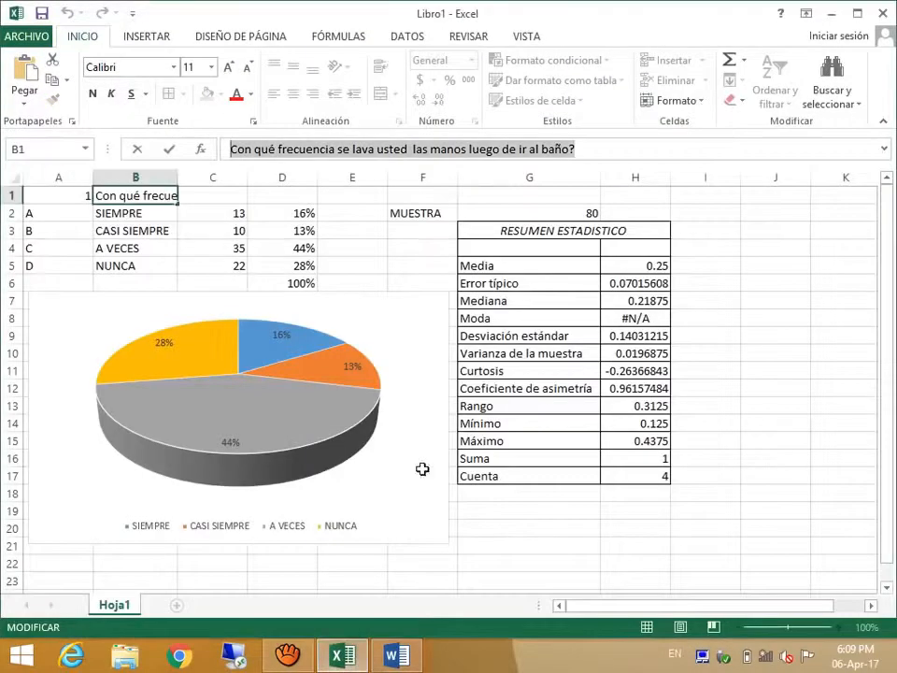
pyautogui.click(419, 345)
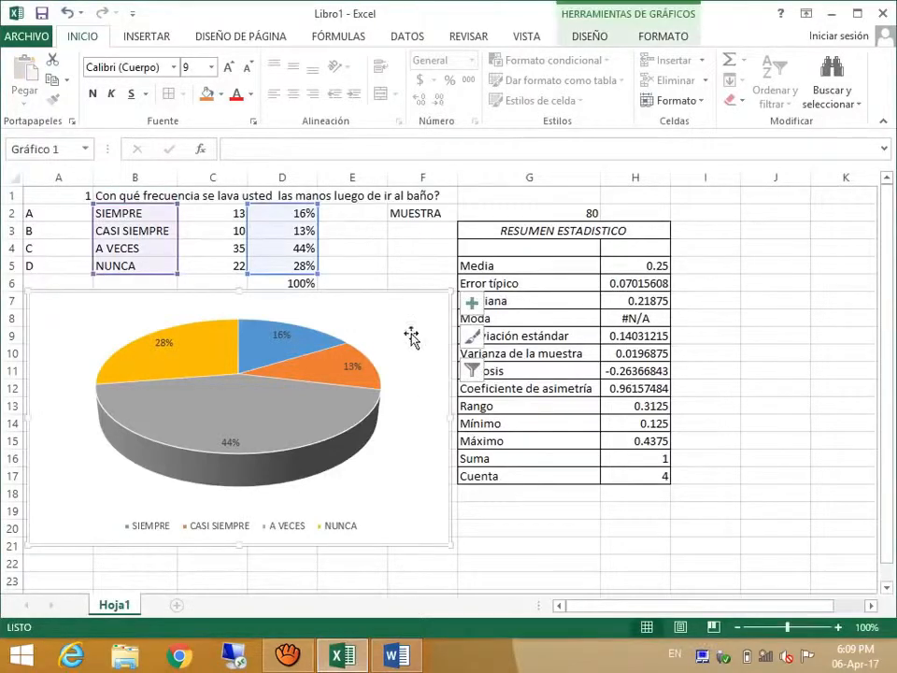
pyautogui.rightClick(409, 323)
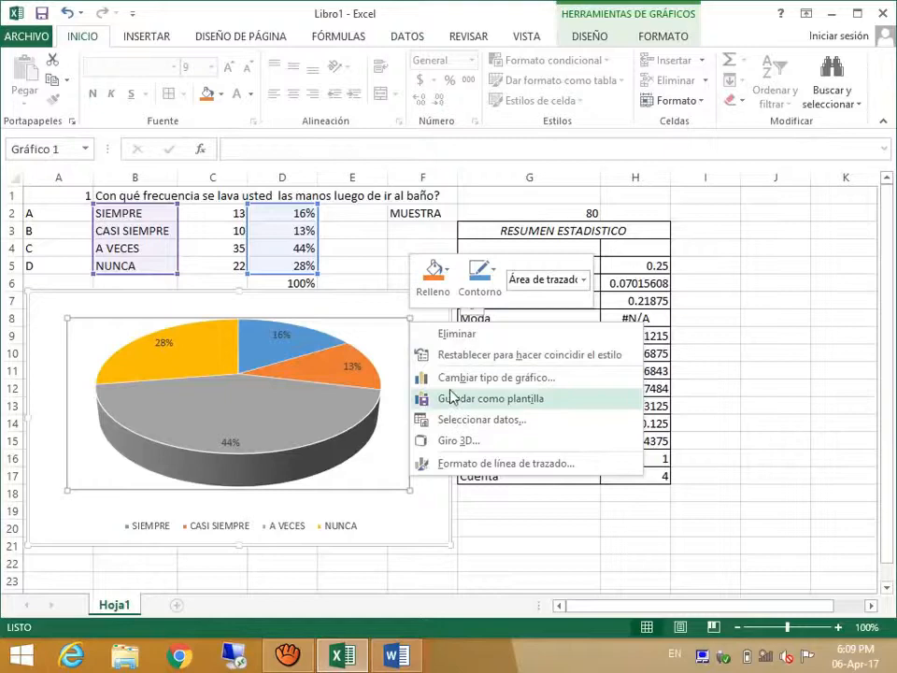
pyautogui.click(370, 308)
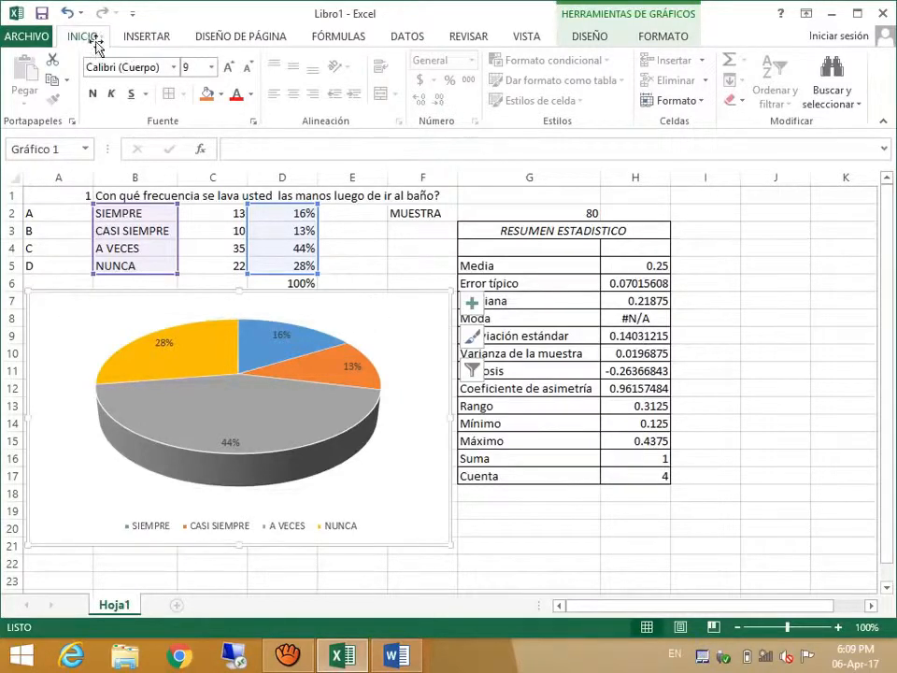
pyautogui.click(52, 82)
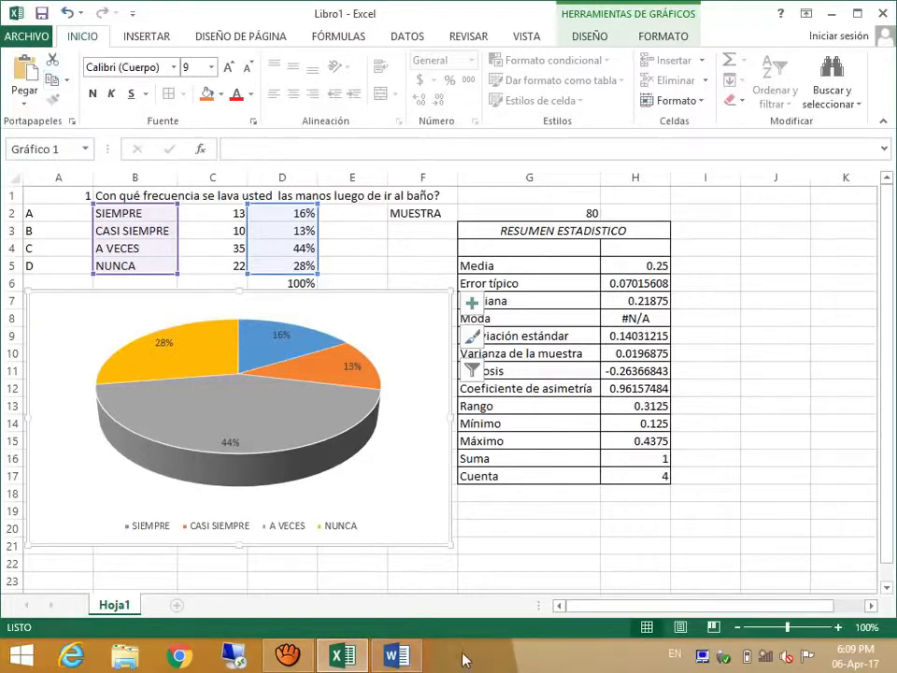
# Return to the Word document and paste the chart with the destination theme and linked data
pyautogui.click(397, 656)
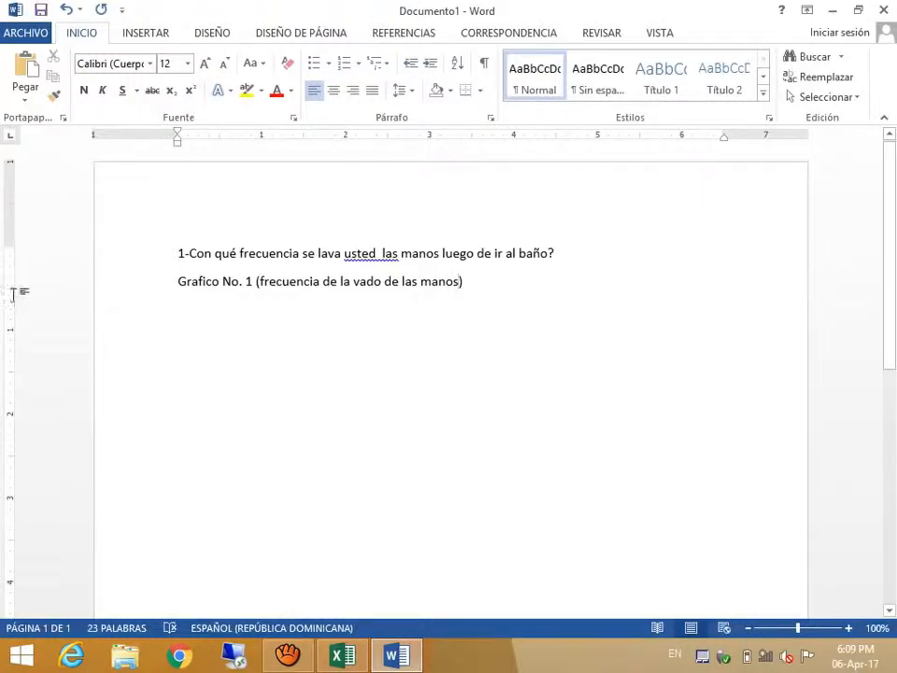
pyautogui.click(31, 94)
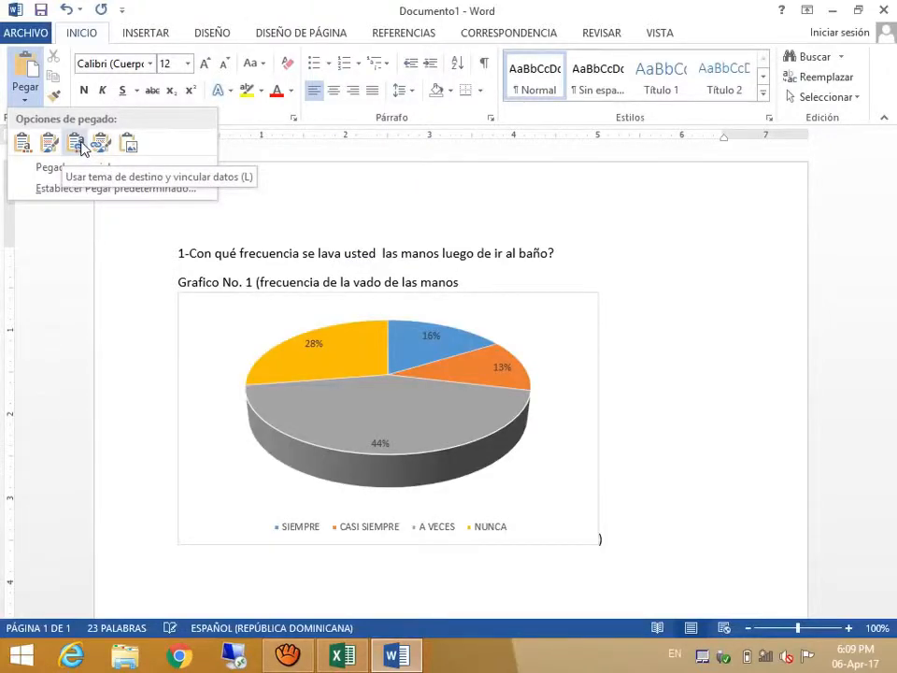
pyautogui.click(80, 148)
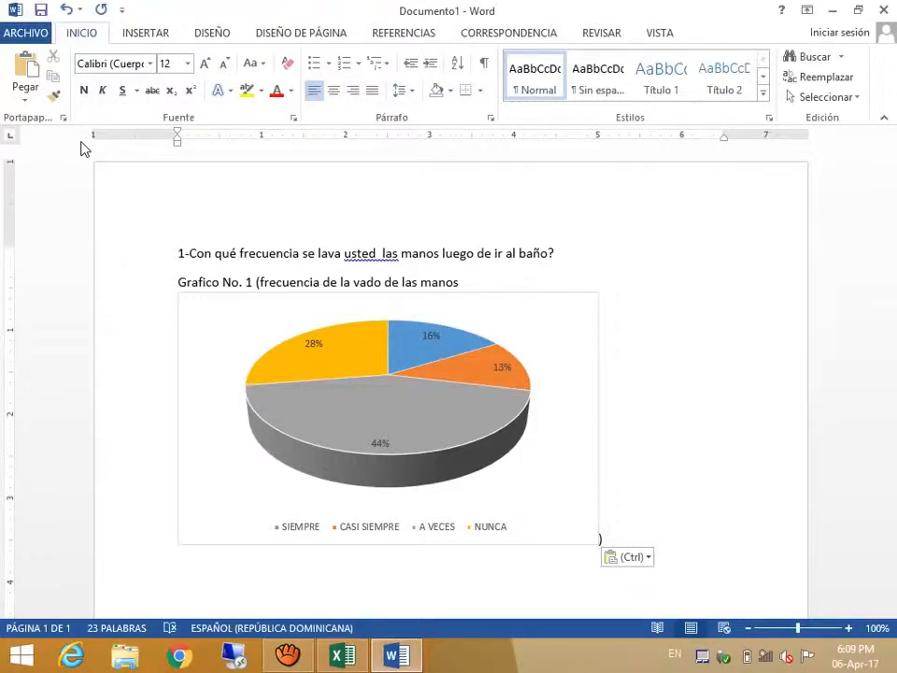
# Set the chart's text wrapping to Delante del texto and shrink it to about 3.3 inches wide
pyautogui.click(535, 318)
pyautogui.rightClick(537, 318)
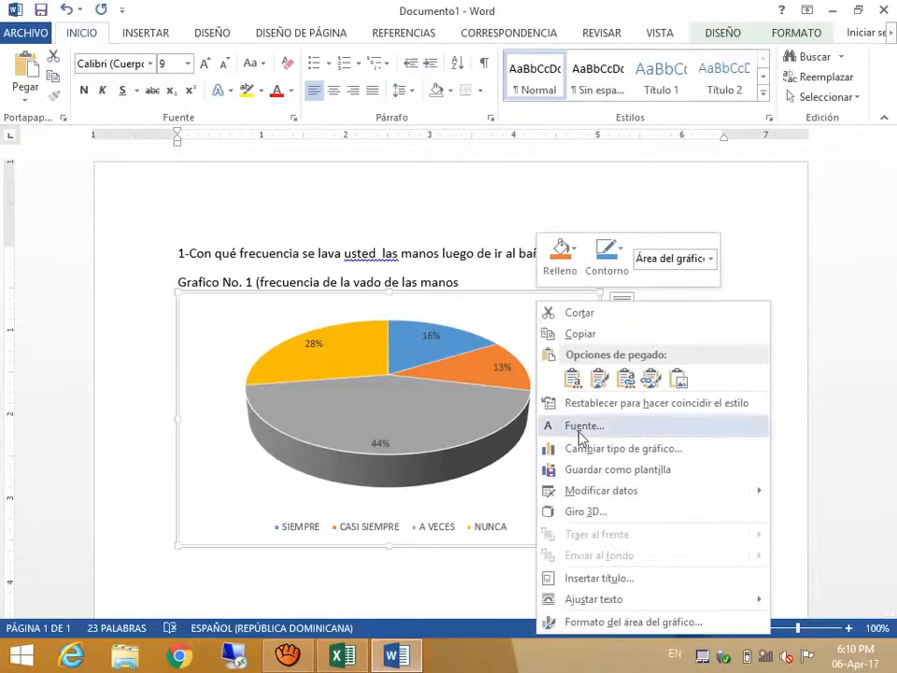
pyautogui.moveTo(613, 606)
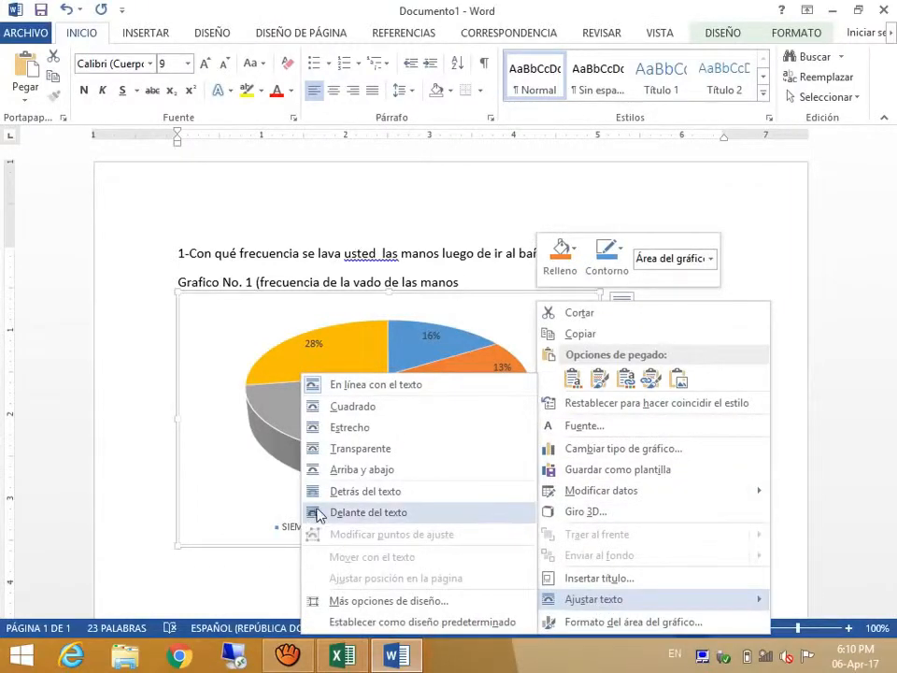
pyautogui.click(374, 515)
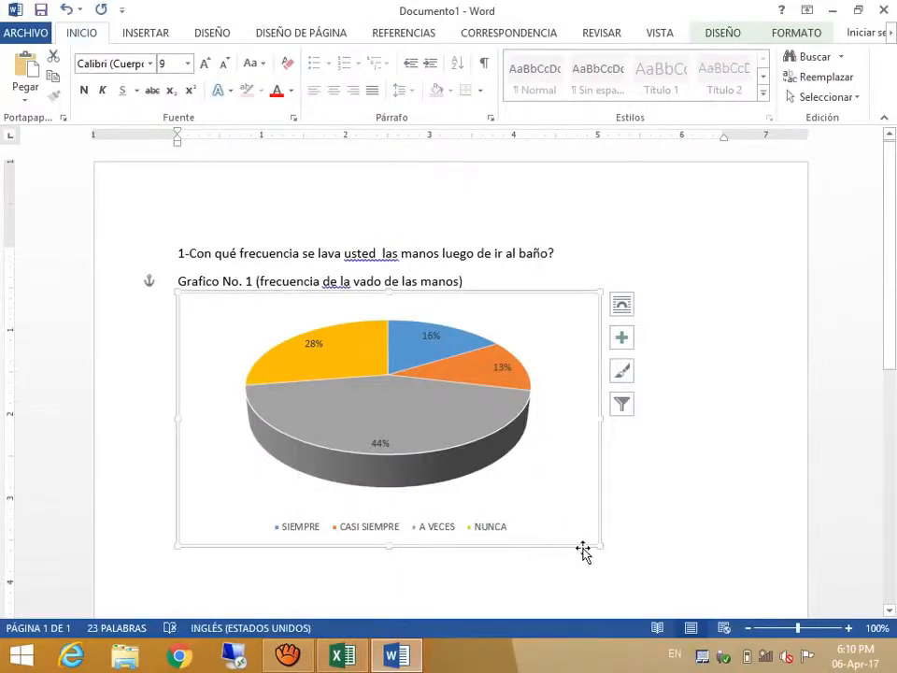
pyautogui.moveTo(599, 538); pyautogui.dragTo(457, 485)
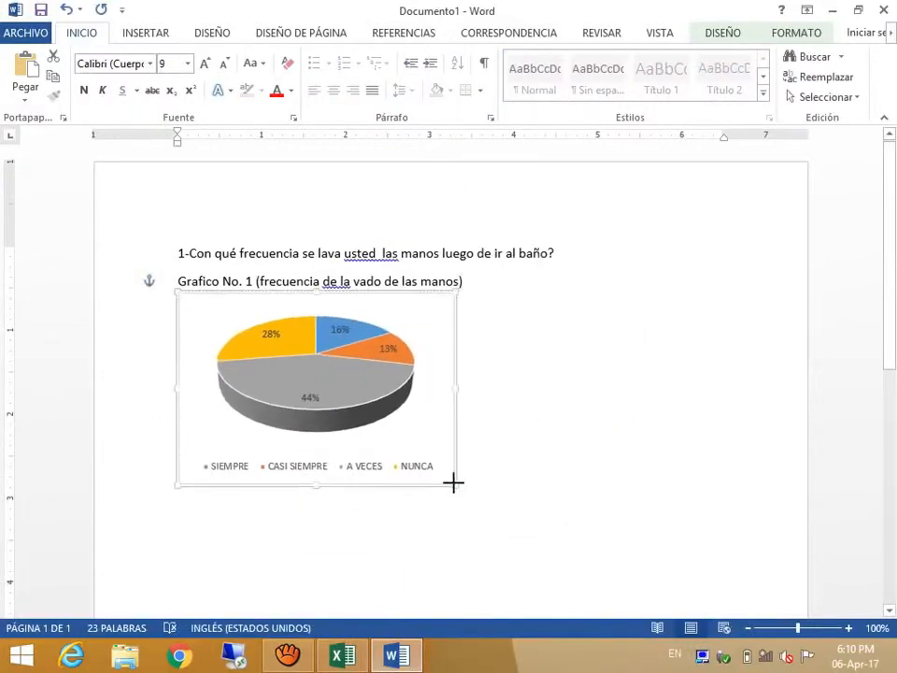
pyautogui.click(493, 448)
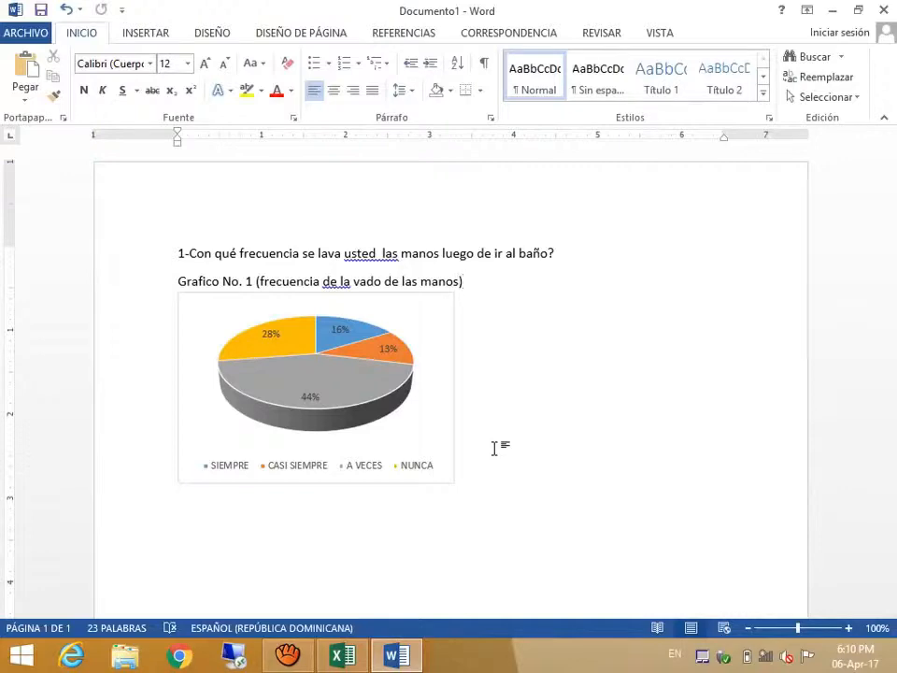
# Copy the statistics table G3:H17 from the Excel workbook and paste it as a picture after the caption in Word
pyautogui.click(344, 657)
pyautogui.moveTo(463, 231); pyautogui.dragTo(633, 476)
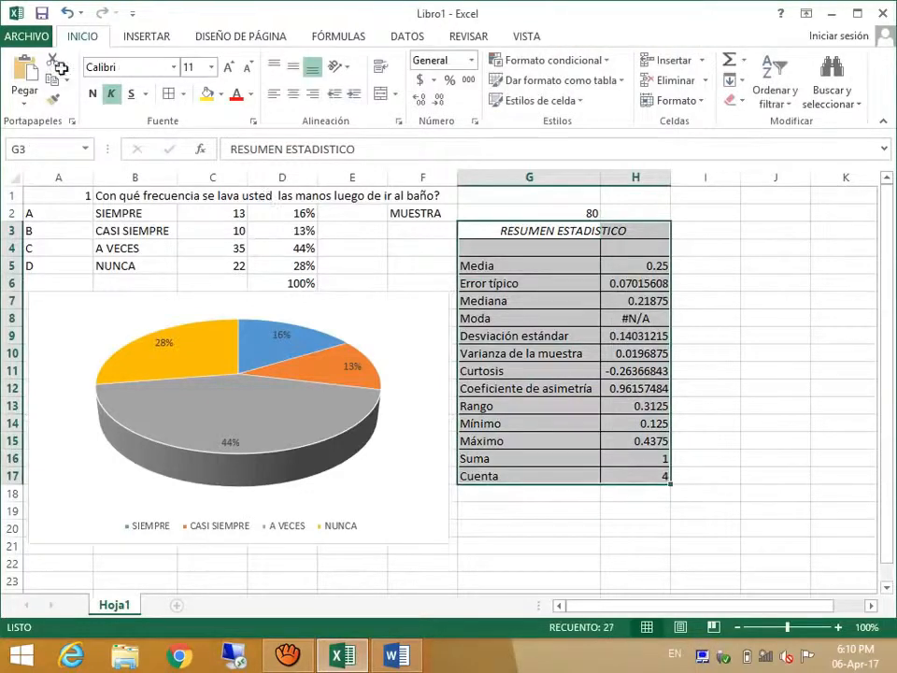
pyautogui.click(52, 81)
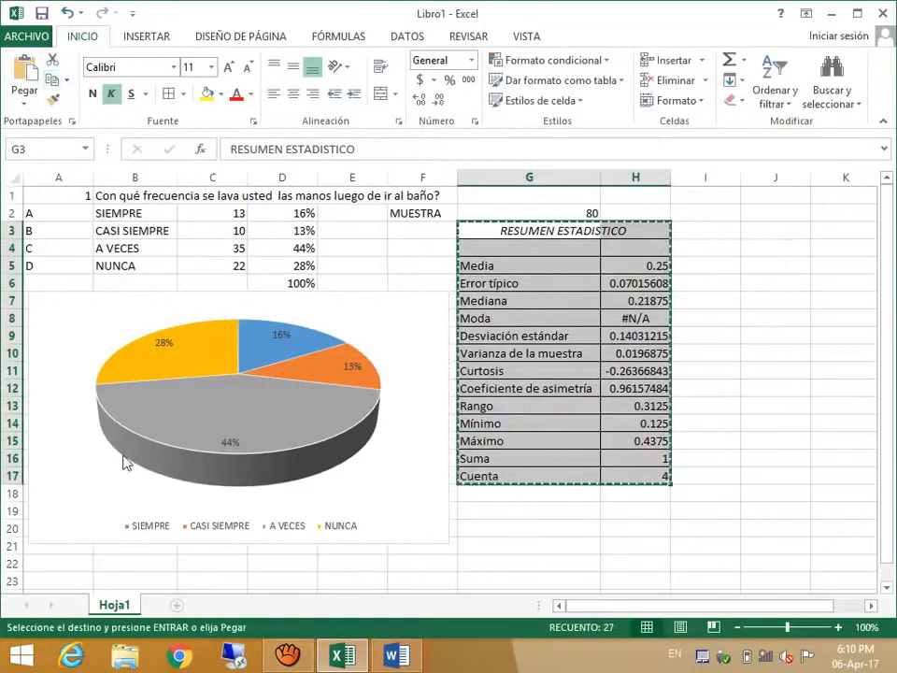
pyautogui.click(411, 659)
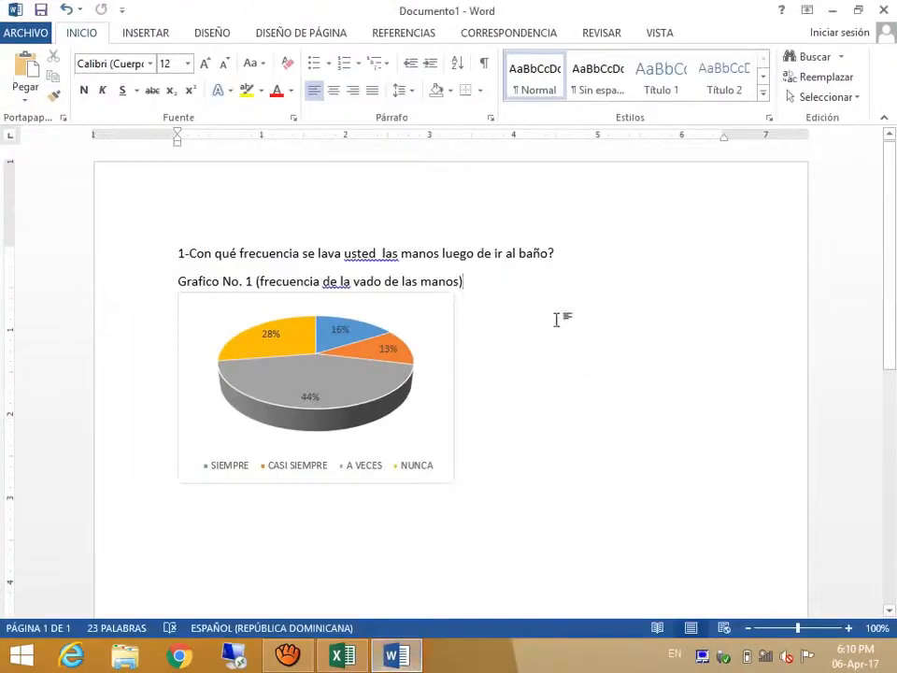
pyautogui.rightClick(525, 318)
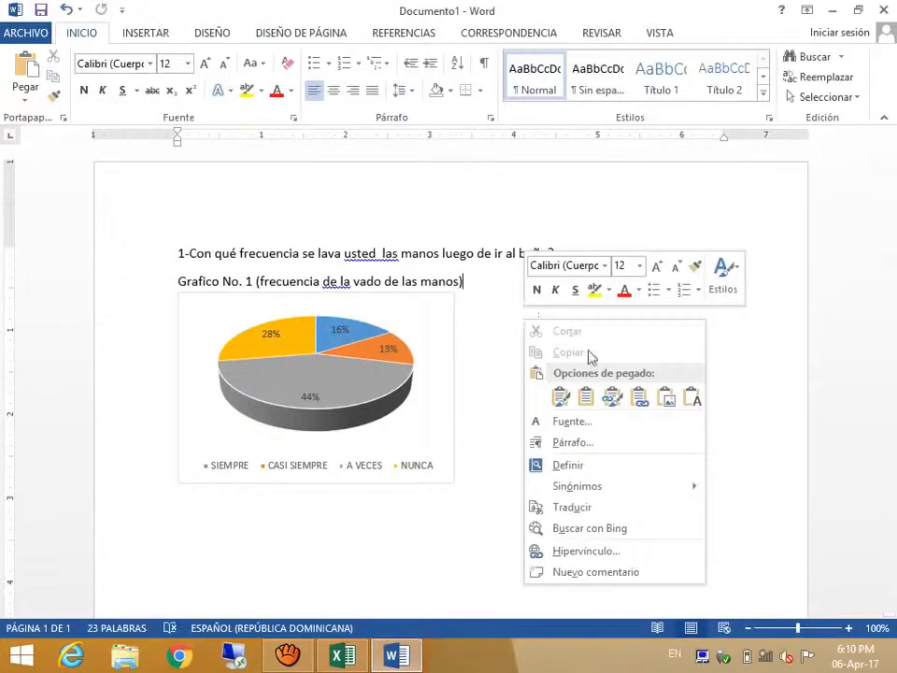
pyautogui.click(667, 399)
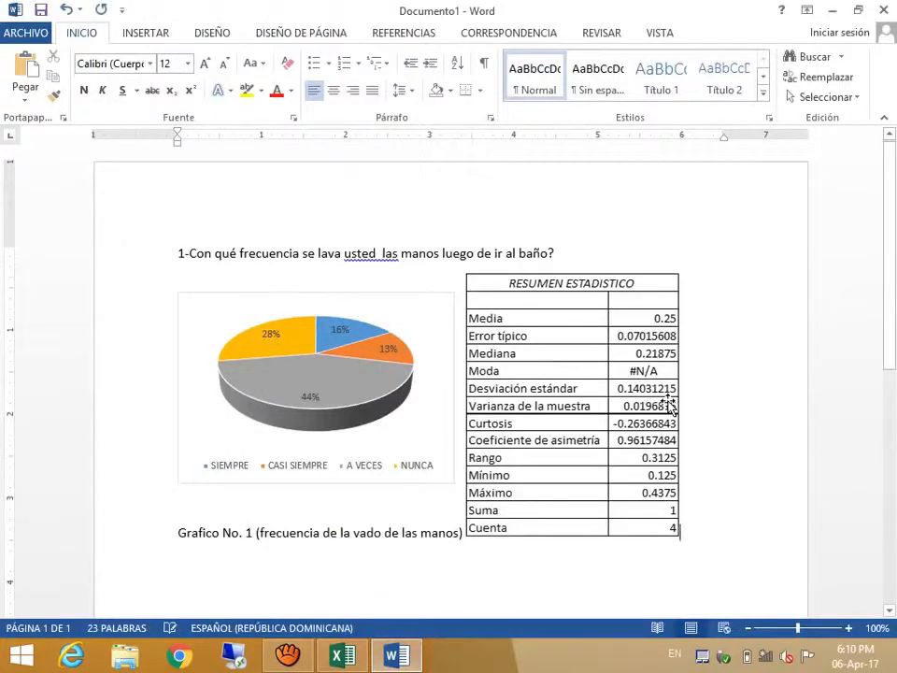
# Set the statistics table picture's wrapping to Delante del texto, place it against the chart's right edge, and shrink its height to match the chart
pyautogui.rightClick(593, 426)
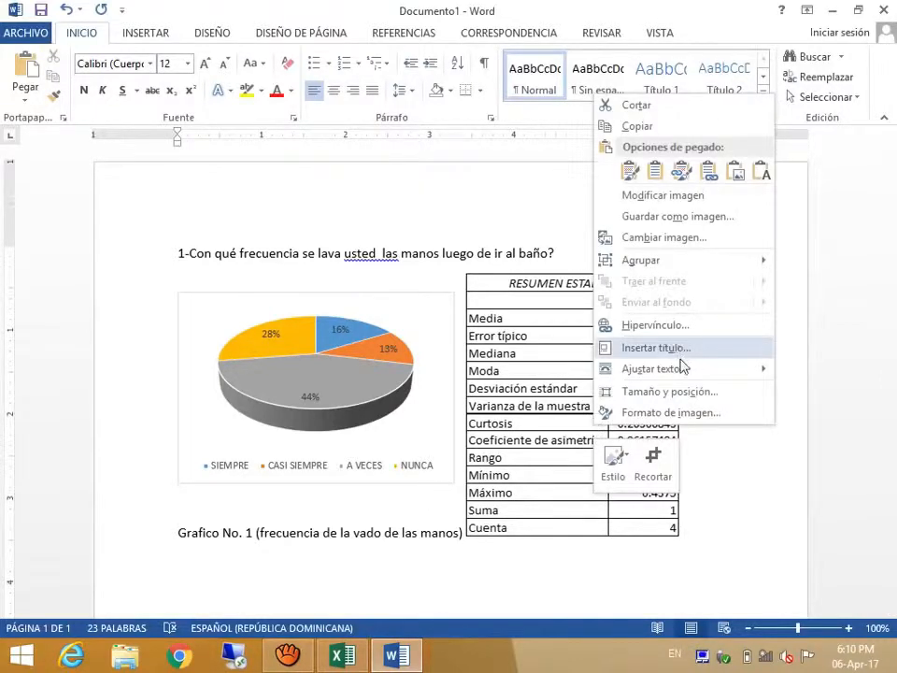
pyautogui.moveTo(683, 370)
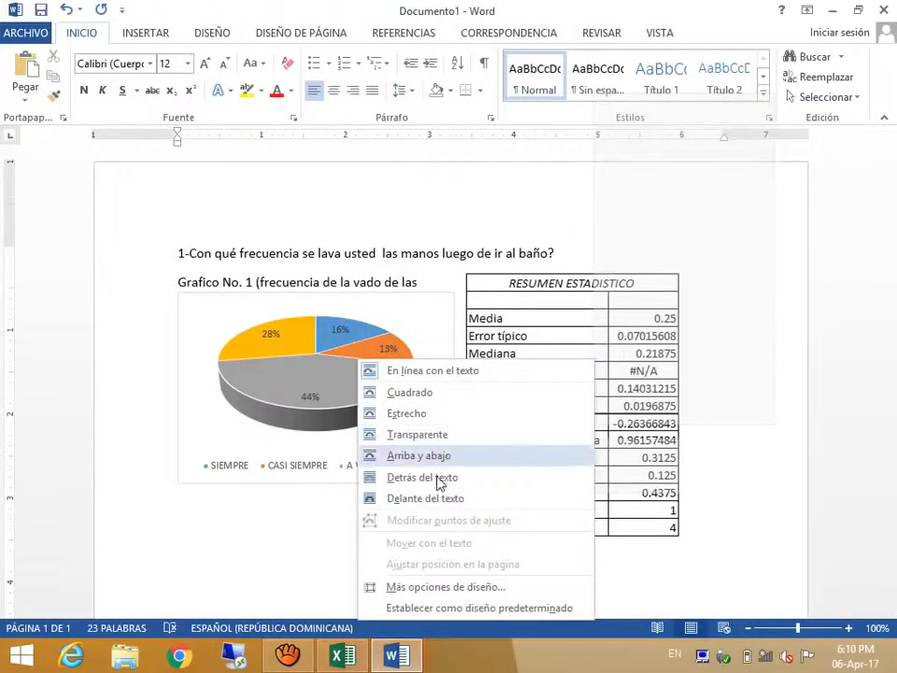
pyautogui.click(437, 505)
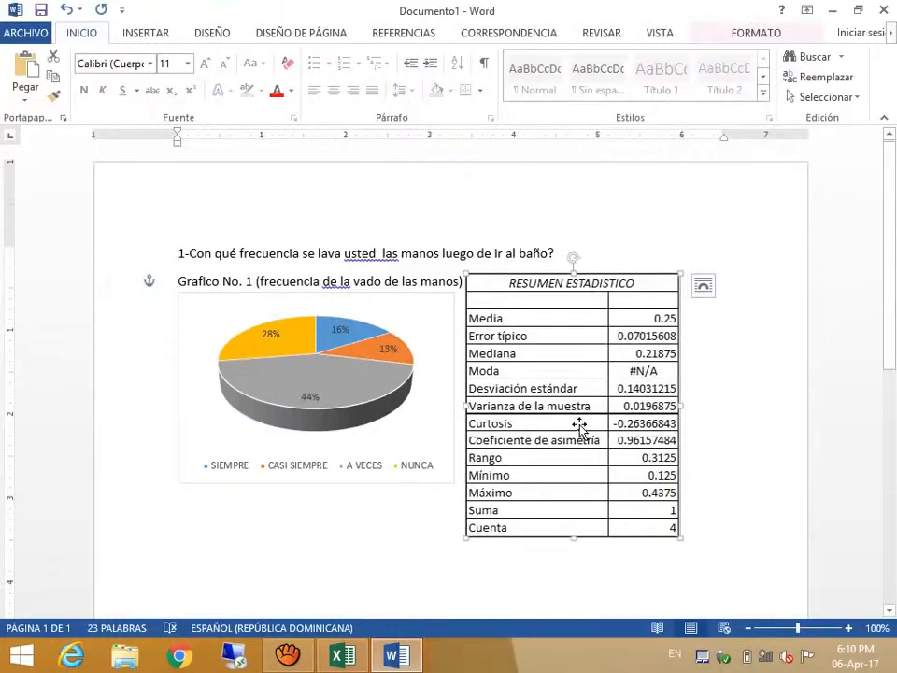
pyautogui.moveTo(579, 428); pyautogui.dragTo(569, 443)
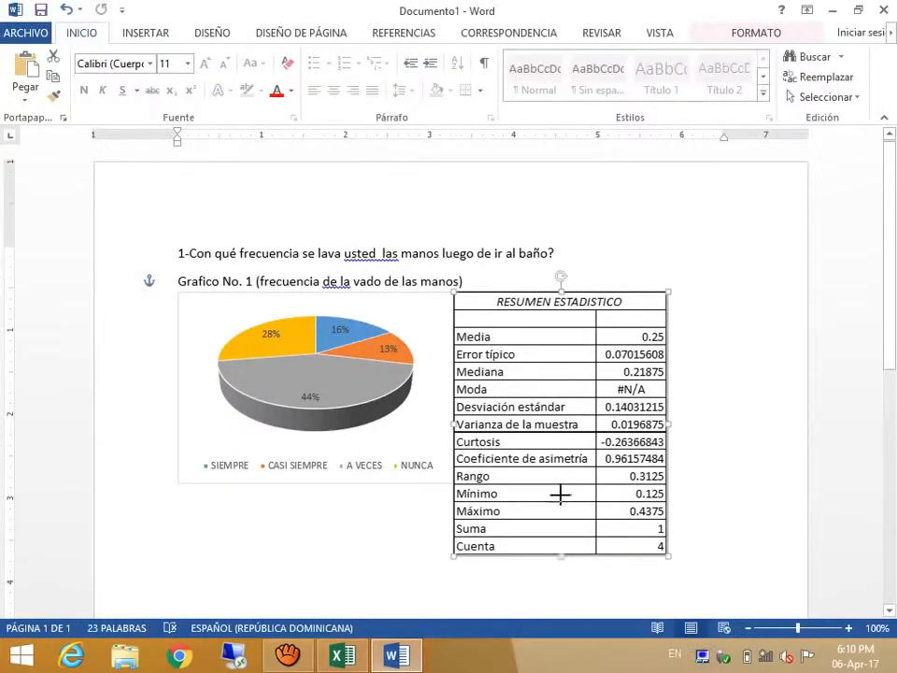
pyautogui.moveTo(561, 556); pyautogui.dragTo(561, 482)
pyautogui.click(487, 515)
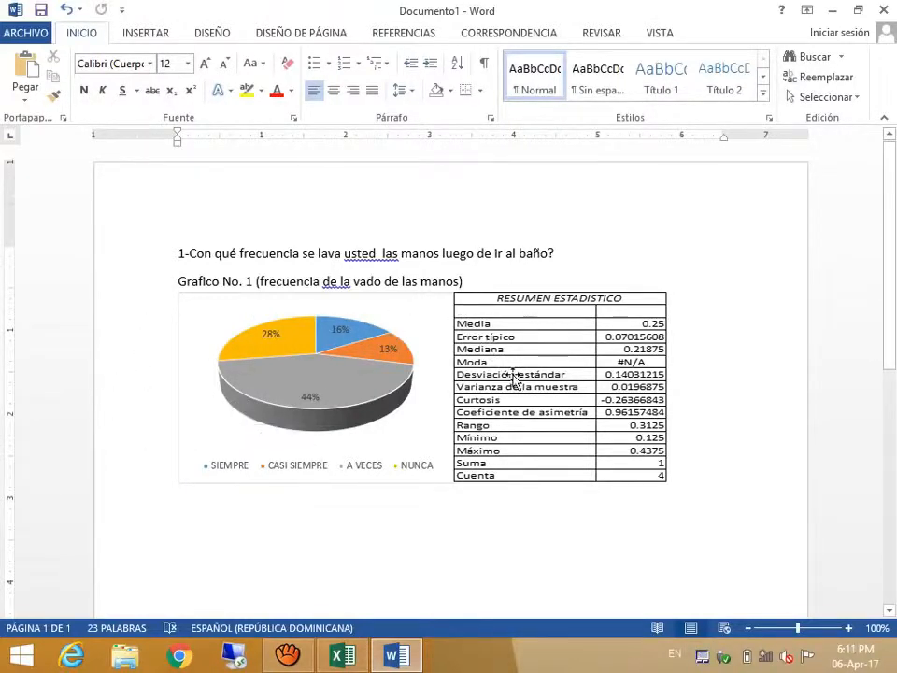
# Start a paragraph below the chart with "De acuerdo a los encuestados el 44% dice a veces se lavan las manos después de ir al baño"
pyautogui.click(197, 504)
pyautogui.click(184, 504)
pyautogui.write('De acuerdo  ')
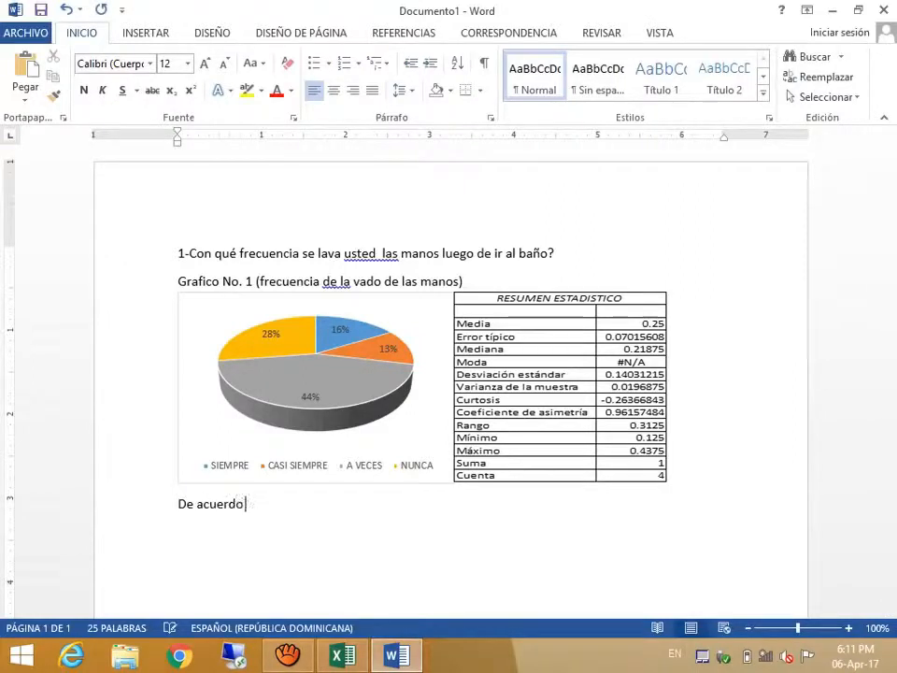
pyautogui.write('a los encuestados ')
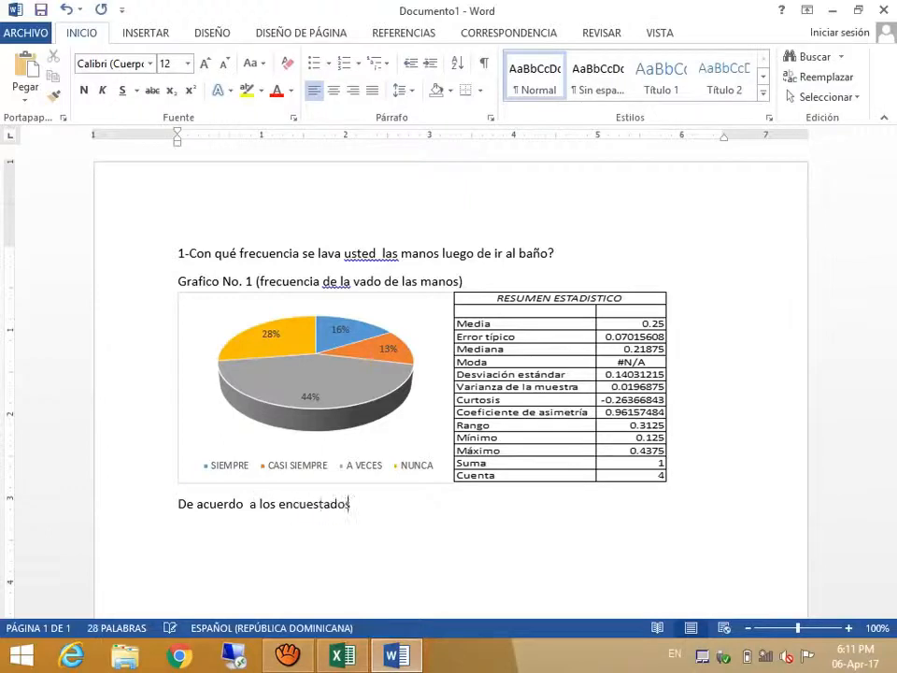
pyautogui.write('el 44% du')
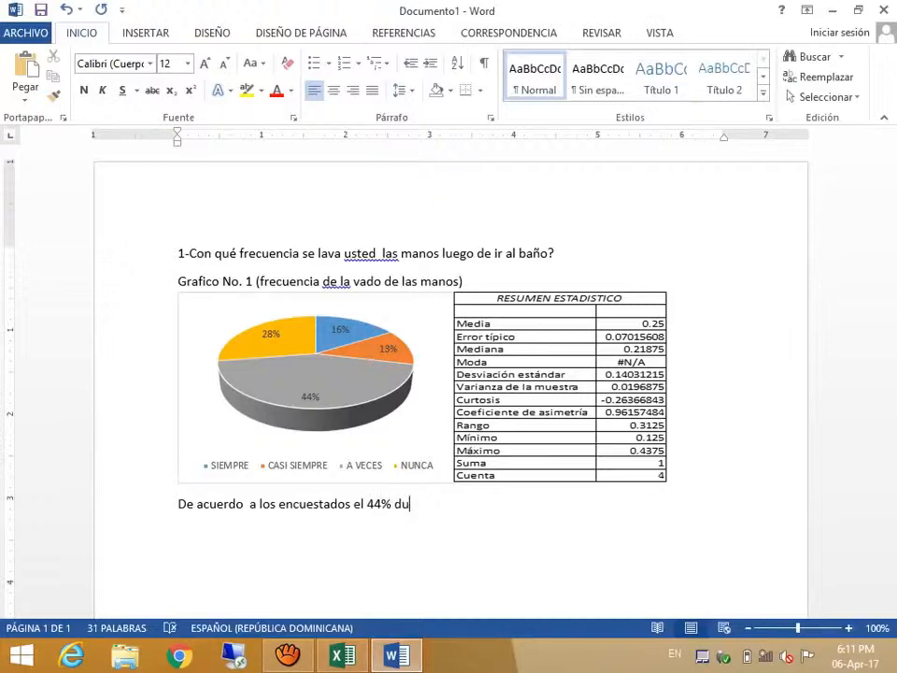
pyautogui.press('BackSpace')
pyautogui.write('ice')
pyautogui.write('veces se la')
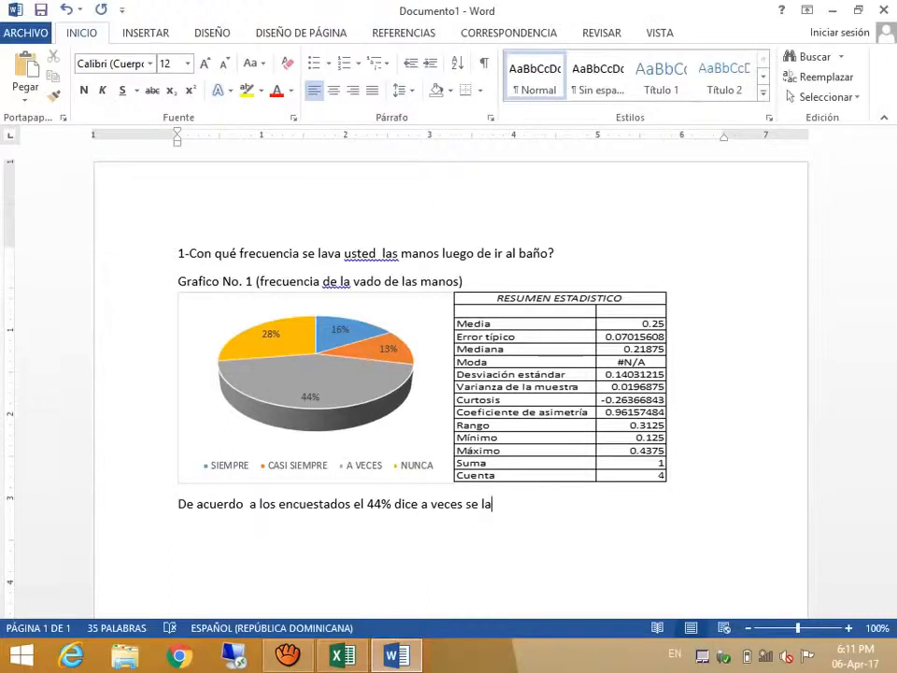
pyautogui.write('van las manos des')
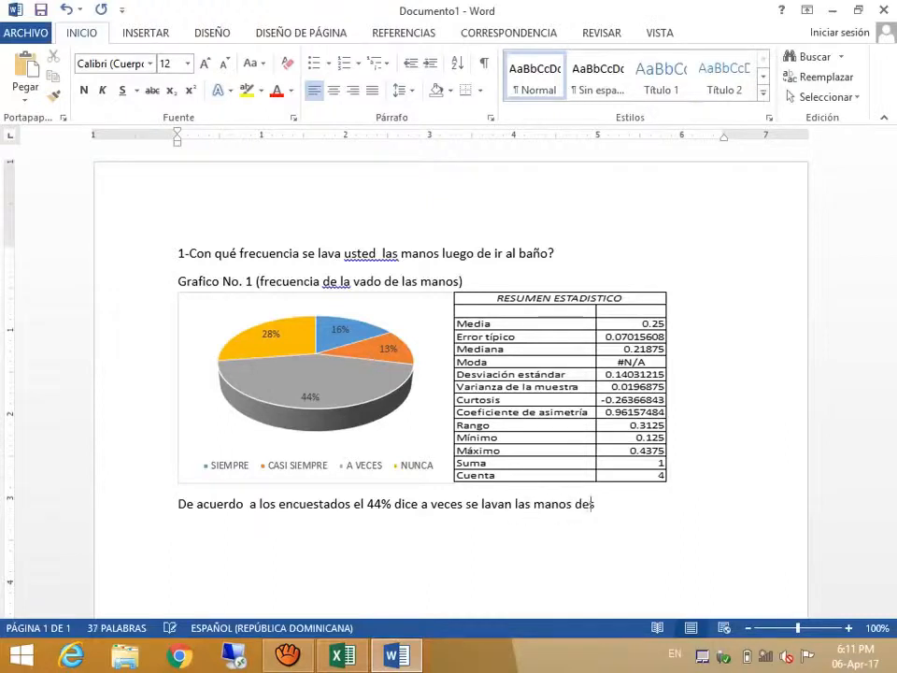
pyautogui.write('pués de ir al ba')
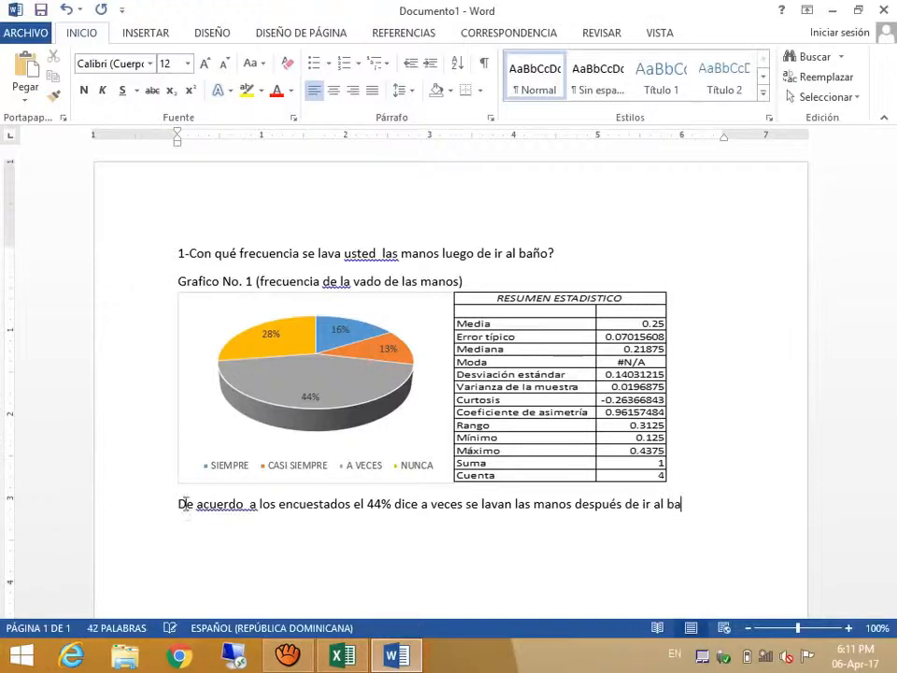
pyautogui.write(';ñ')
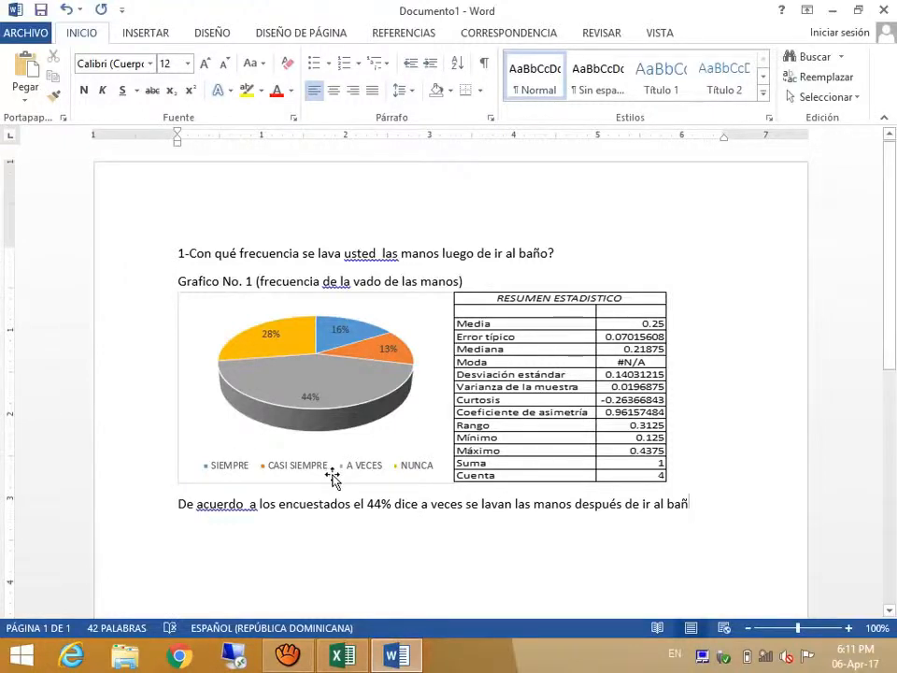
pyautogui.write('o')
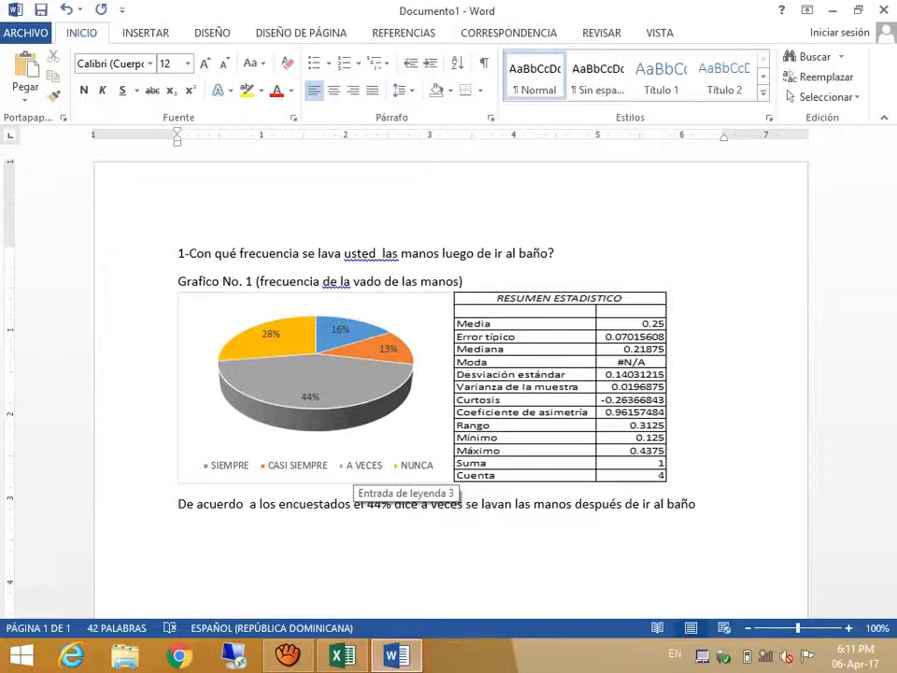
# Continue the paragraph with ", el 28% expresa que nunca se lava las manos,"
pyautogui.write('. el ')
pyautogui.write('28')
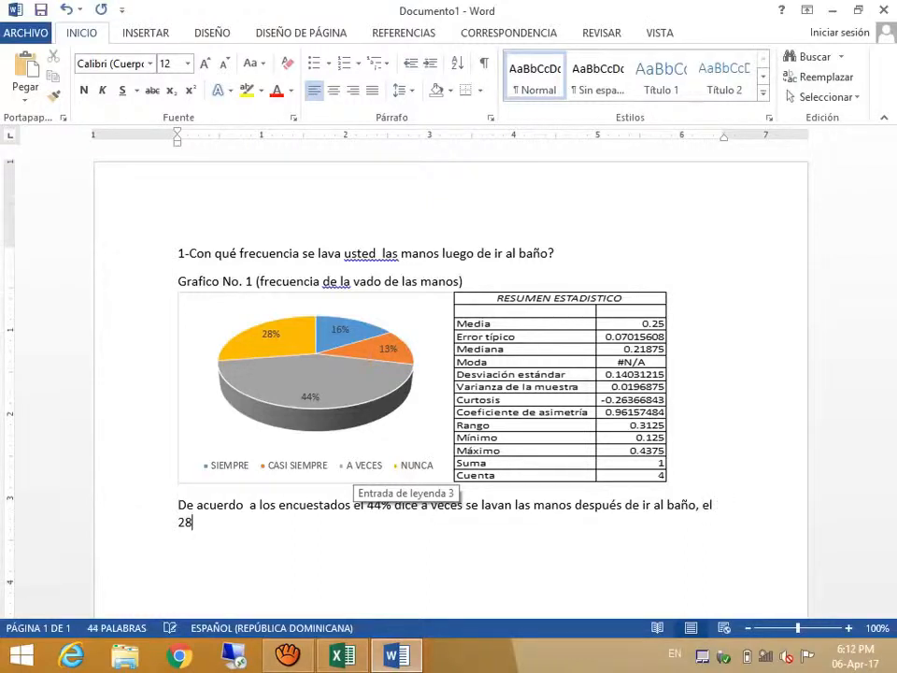
pyautogui.write('% exp')
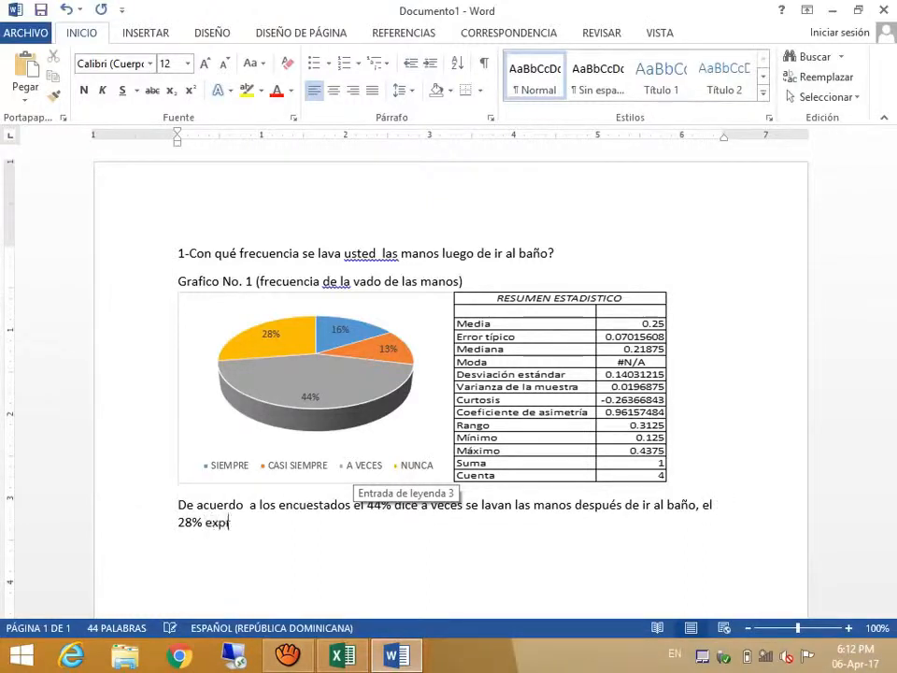
pyautogui.write('resa que ')
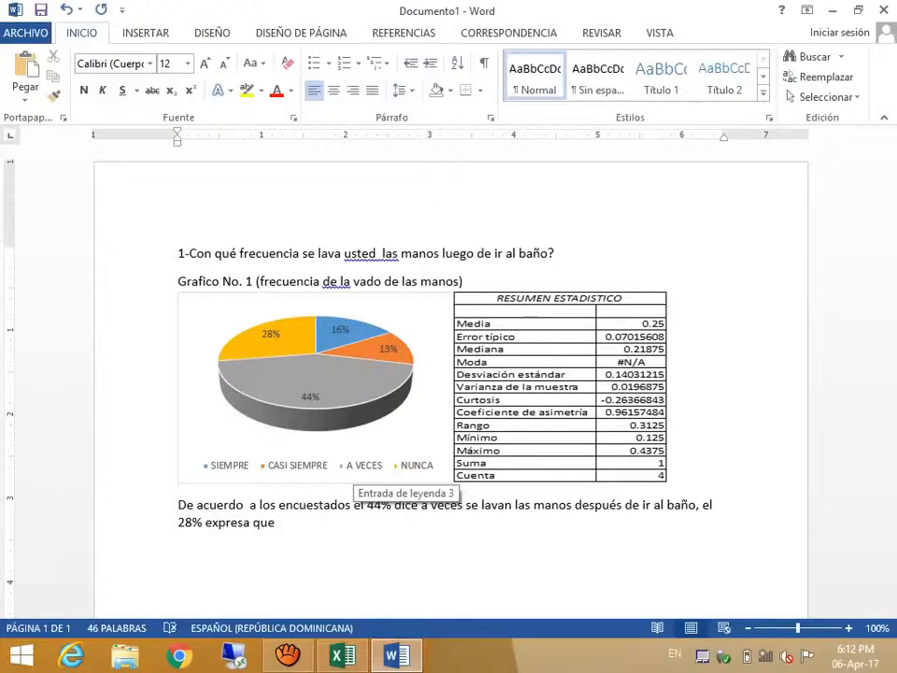
pyautogui.write('nunca se la')
pyautogui.write('va ')
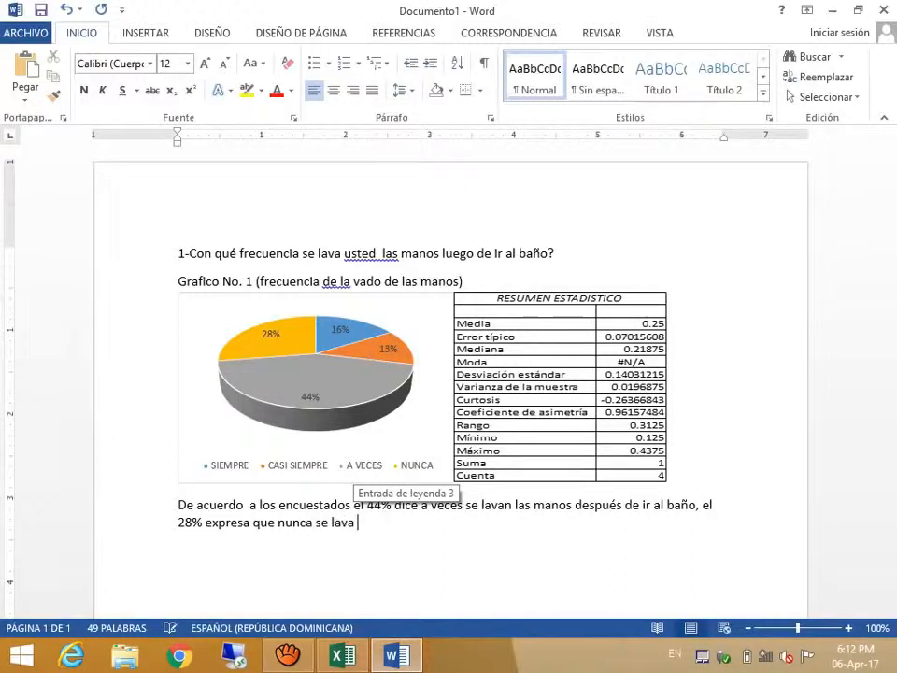
pyautogui.write('ka')
pyautogui.press('BackSpace')
pyautogui.press('BackSpace')
pyautogui.press('BackSpace')
pyautogui.write('las manos, ')
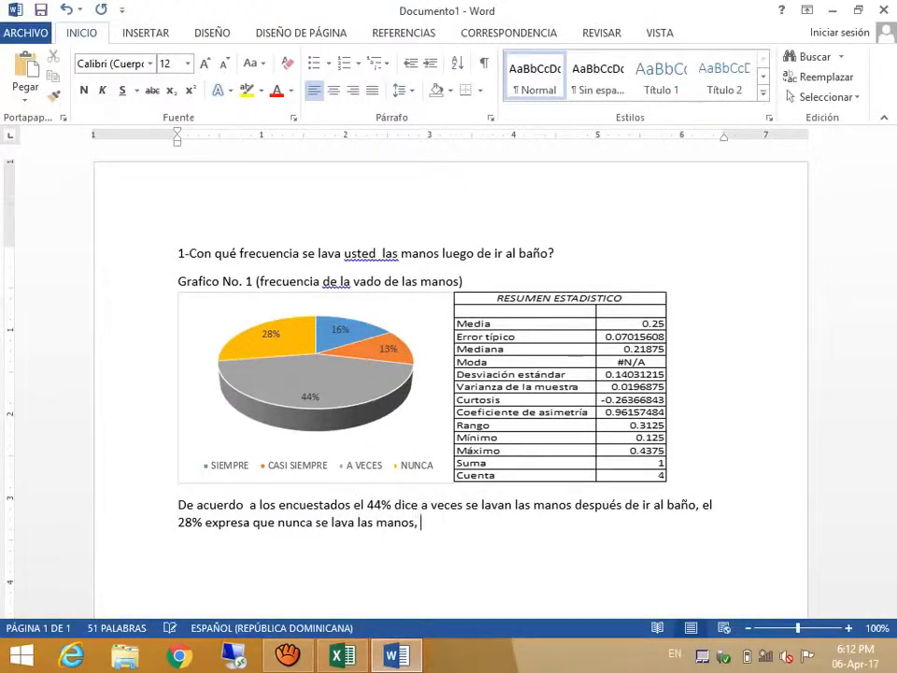
# Add "el 16% dice que siempre se las lava" to the paragraph
pyautogui.write('el 16% dice que ')
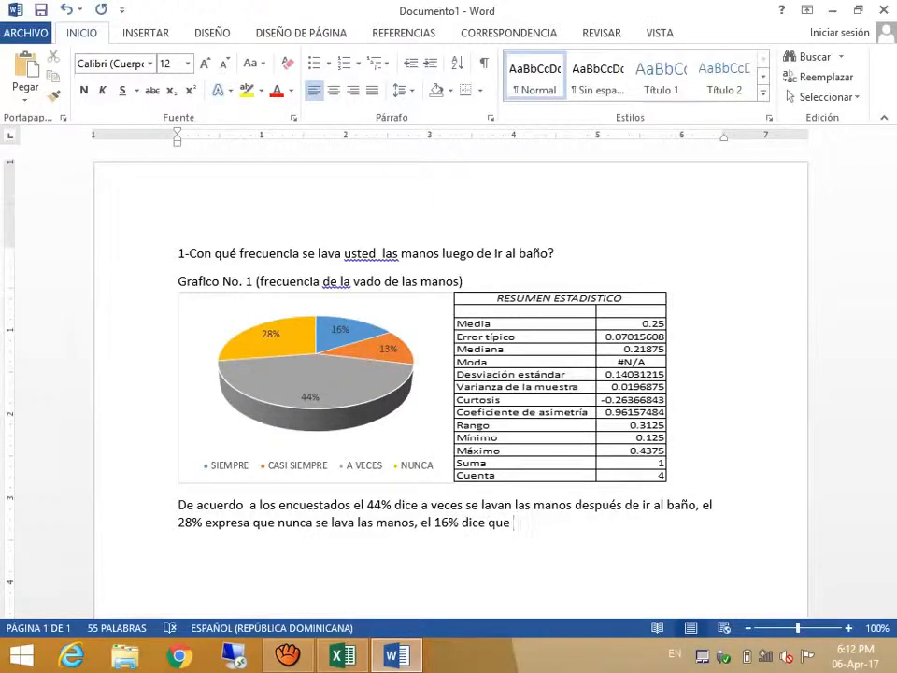
pyautogui.write('siempre siempr3')
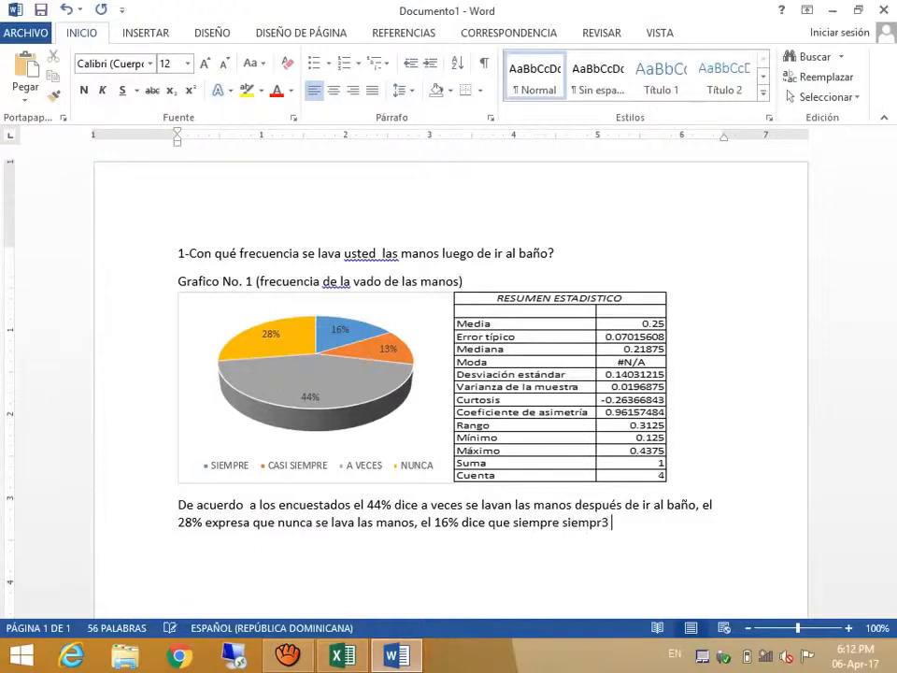
pyautogui.press('BackSpace')
pyautogui.press('BackSpace')
pyautogui.press('BackSpace')
pyautogui.press('BackSpace')
pyautogui.press('BackSpace')
pyautogui.write('se las')
pyautogui.write('lava')
pyautogui.press('BackSpace')
pyautogui.press('BackSpace')
# Finish the paragraph with "mientras que el 13% indica que casi siempre se lava las manos después de ir al baño." and justify it
pyautogui.write('mientras')
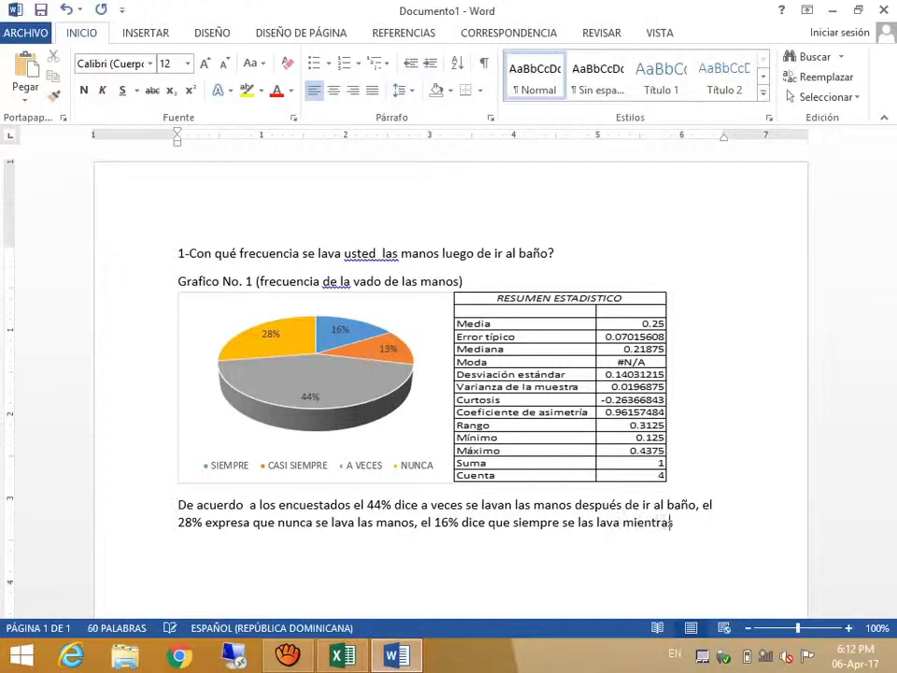
pyautogui.write(' que el 13%')
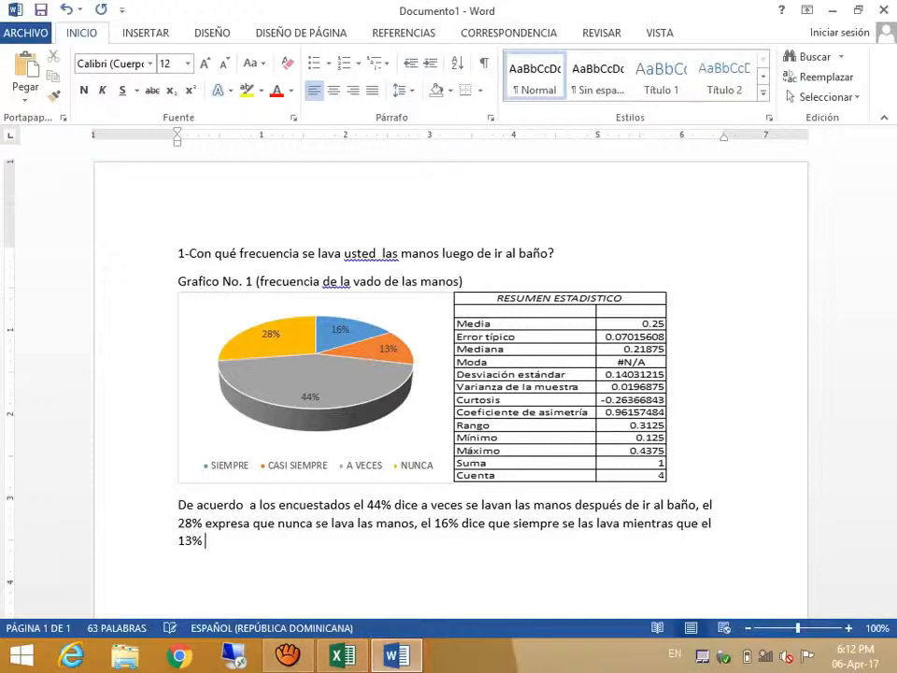
pyautogui.write(' indica que casi siem')
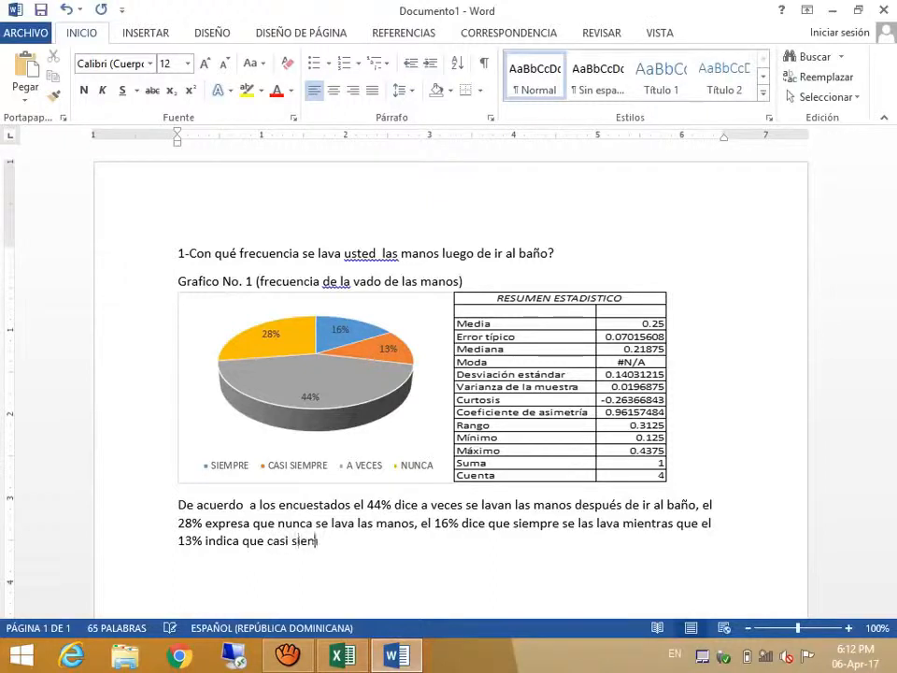
pyautogui.write('pre se lla')
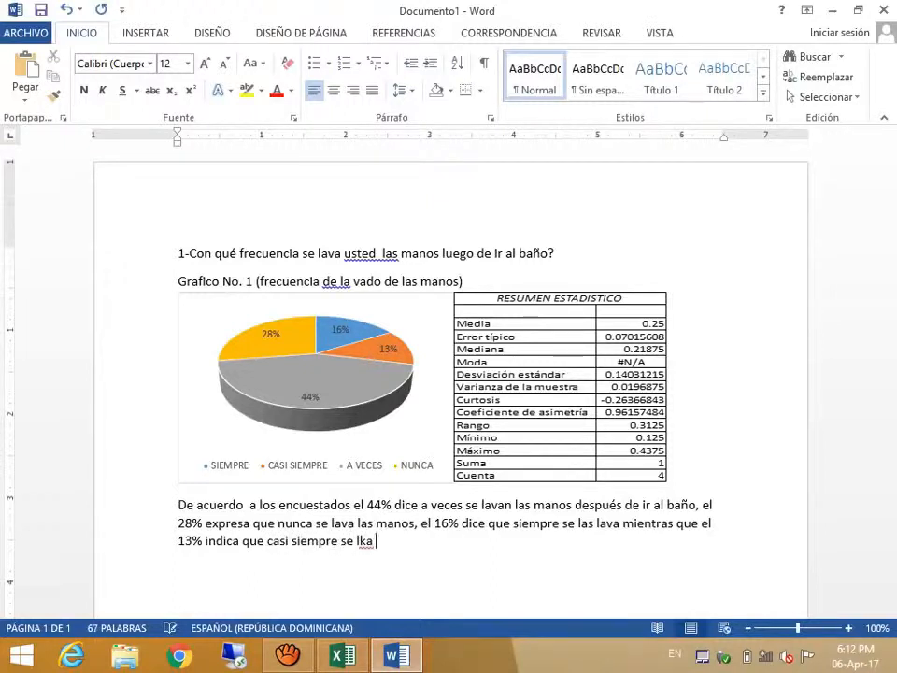
pyautogui.press('BackSpace')
pyautogui.press('BackSpace')
pyautogui.write('ava las manos de')
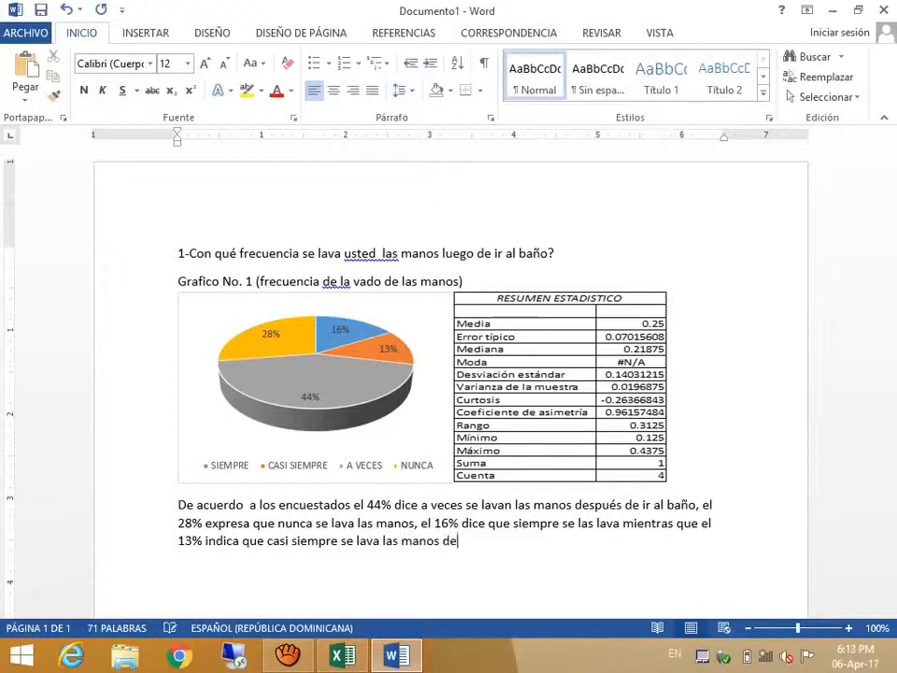
pyautogui.write('spués de ir al ba;')
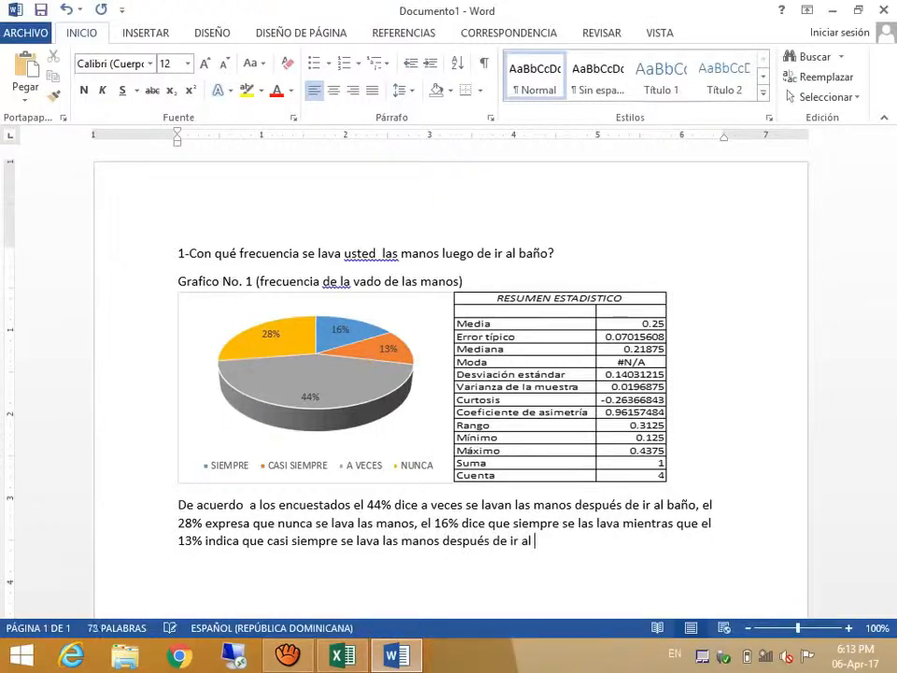
pyautogui.press('BackSpace')
pyautogui.press('BackSpace')
pyautogui.write('ño.')
pyautogui.click(373, 91)
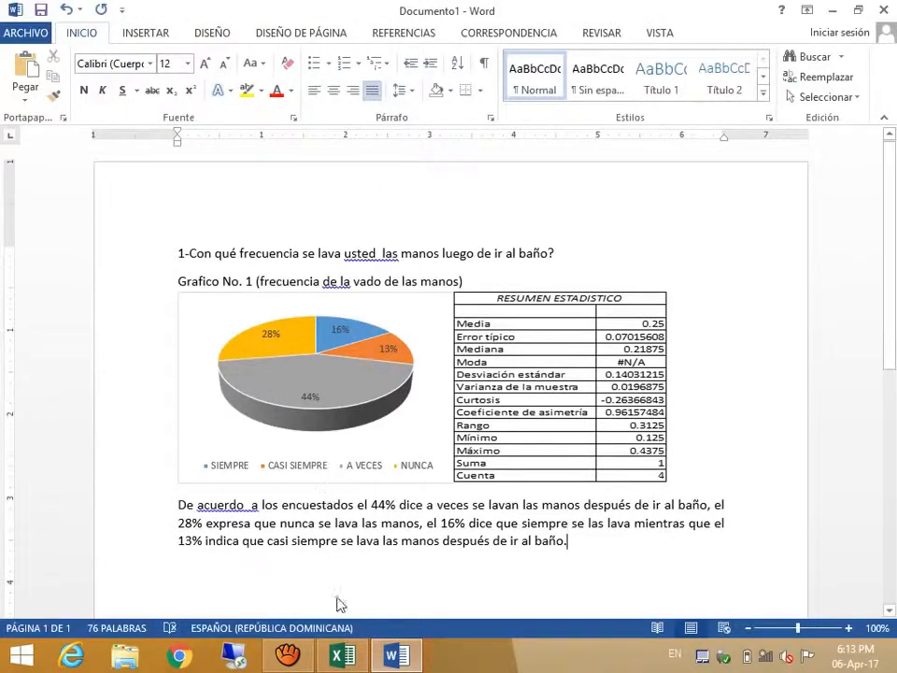
# Switch to the Excel workbook and add a new sheet after Hoja1
pyautogui.click(342, 655)
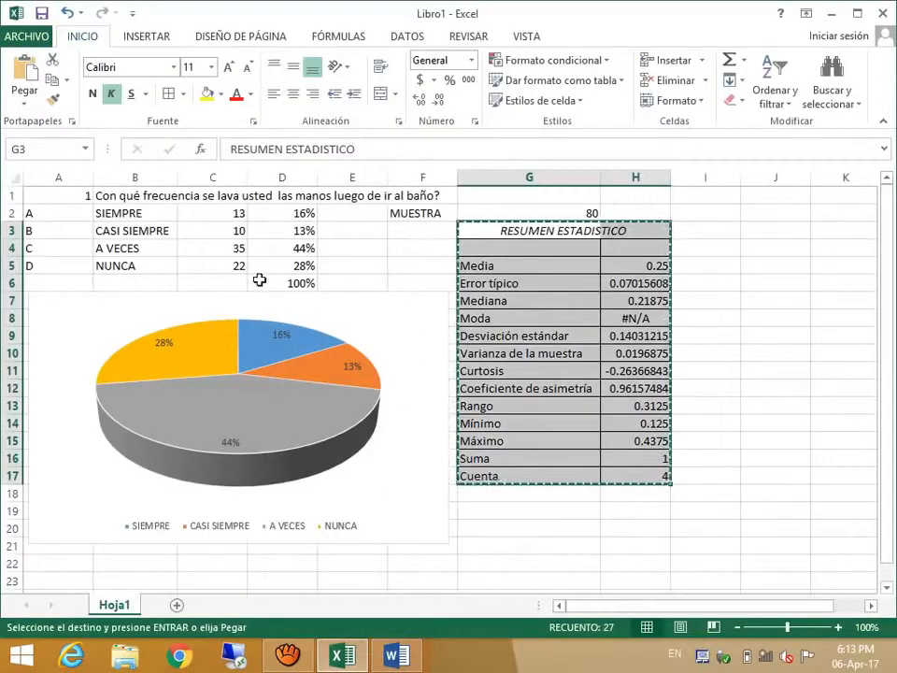
pyautogui.click(160, 196)
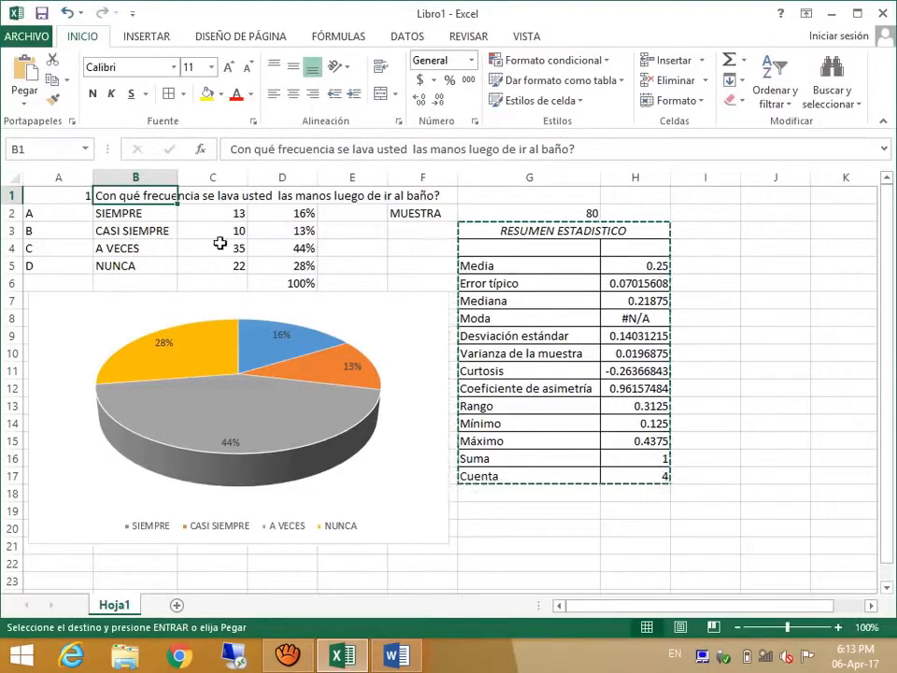
pyautogui.click(177, 606)
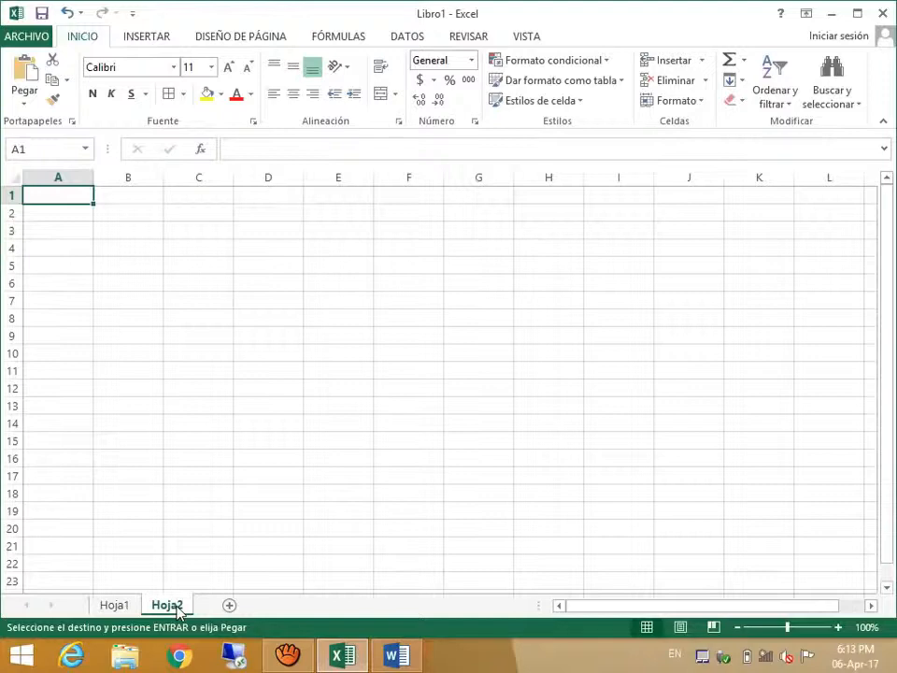
pyautogui.write('sabe use')
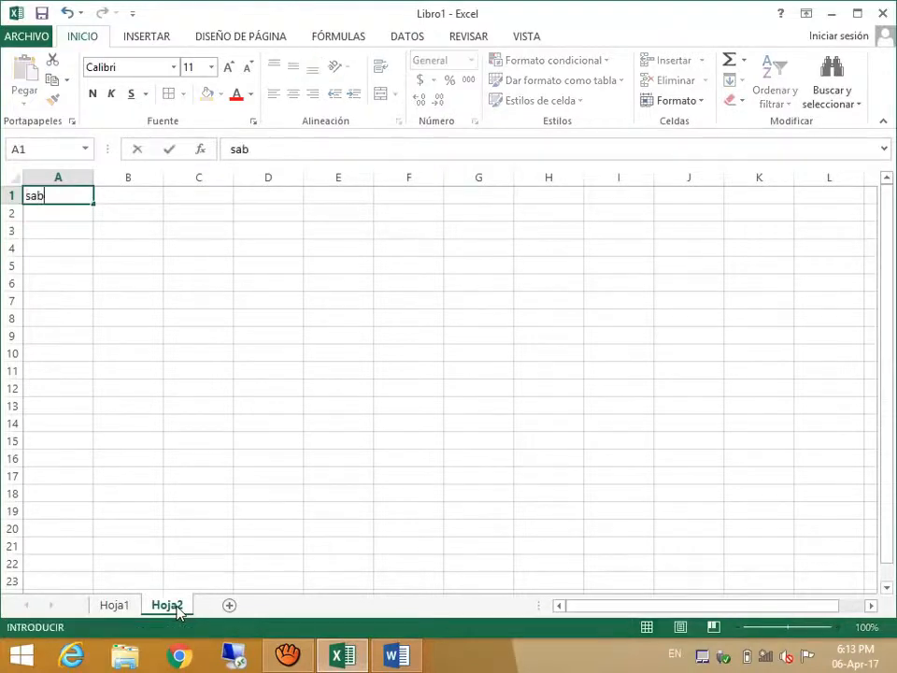
pyautogui.press('BackSpace')
pyautogui.press('BackSpace')
pyautogui.press('BackSpace')
pyautogui.press('BackSpace')
pyautogui.press('BackSpace')
pyautogui.press('BackSpace')
pyautogui.press('BackSpace')
pyautogui.press('BackSpace')
# Enter the survey question "Sabe usted como se adquier el virus de SIDA?" in cell A1
pyautogui.write('Saba')
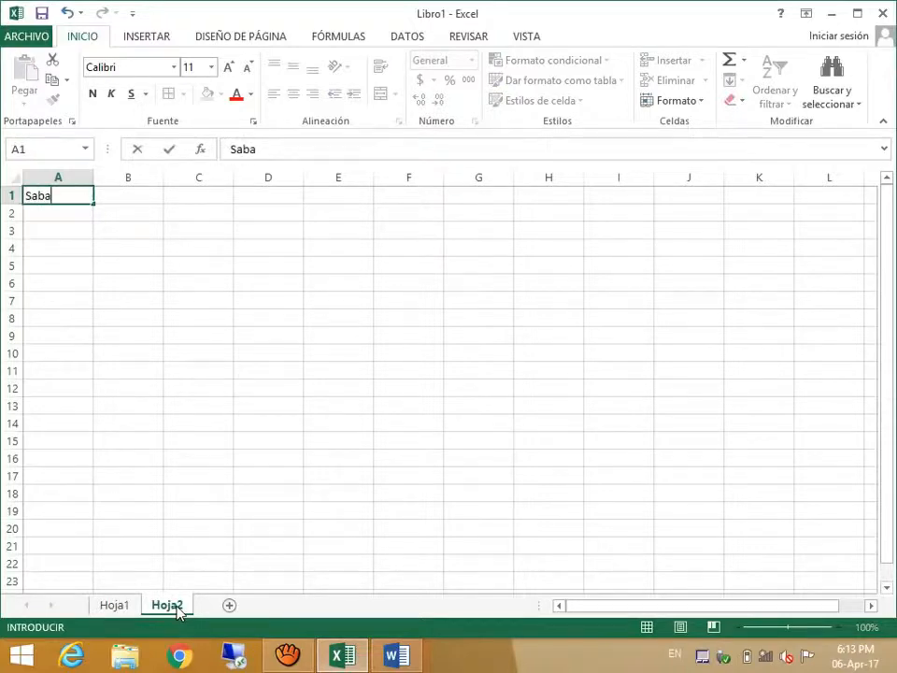
pyautogui.press('BackSpace')
pyautogui.write('e ust3e')
pyautogui.press('BackSpace')
pyautogui.press('BackSpace')
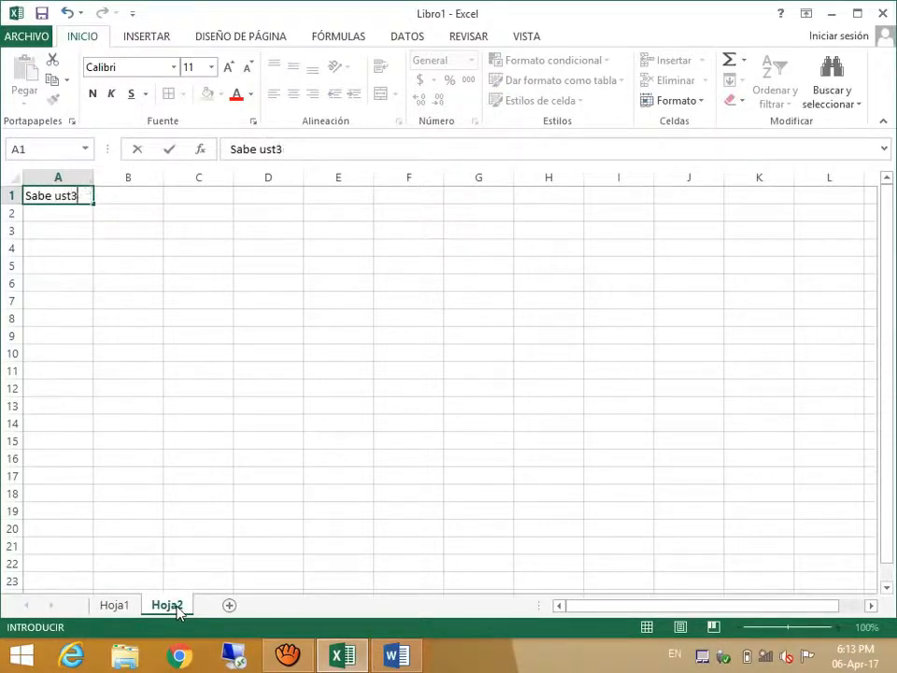
pyautogui.write('ed como se adq')
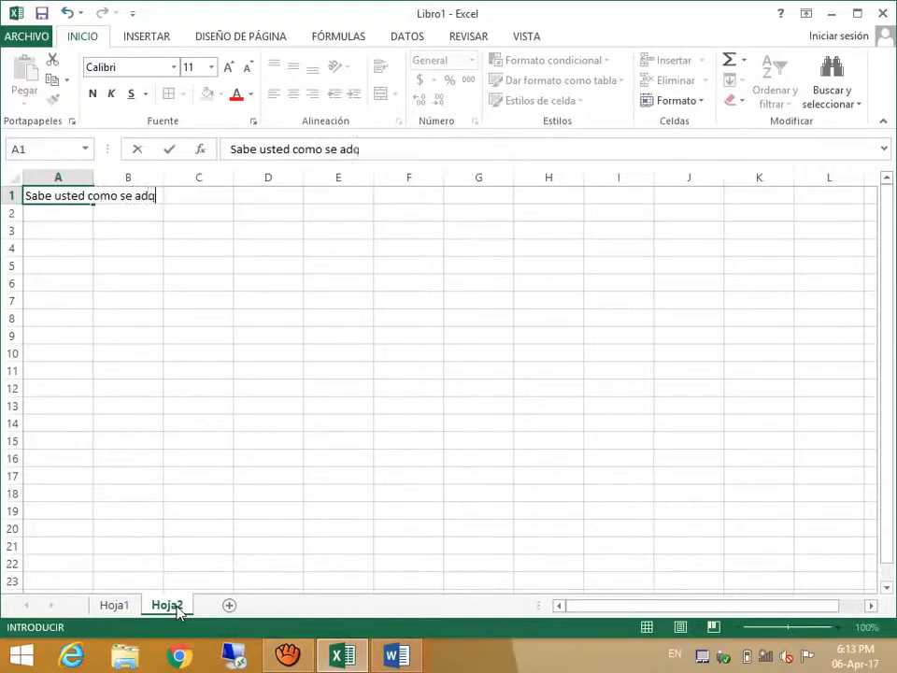
pyautogui.write('uier el virus de $')
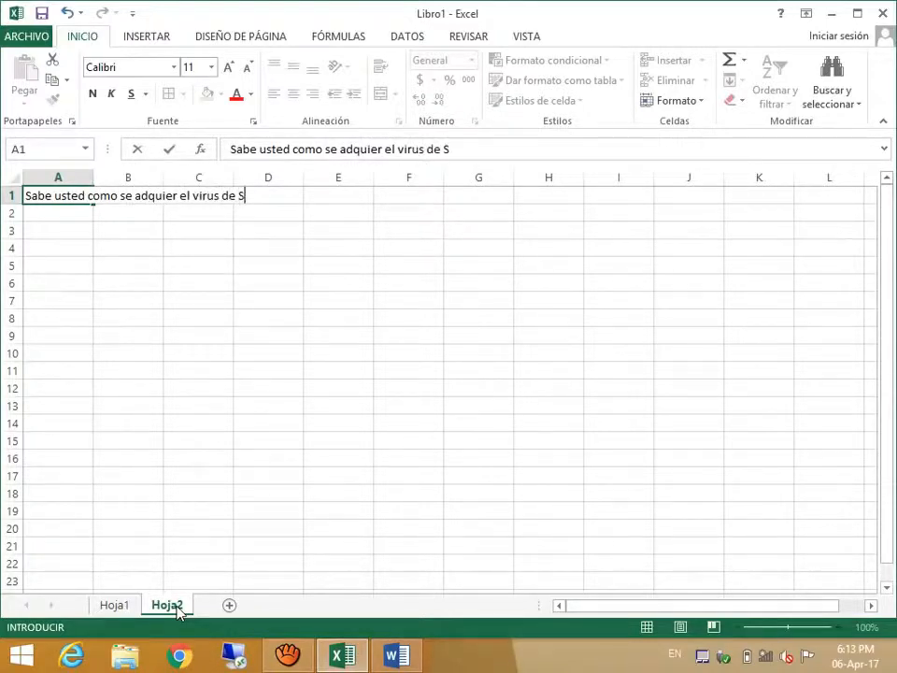
pyautogui.write('IDA?')
pyautogui.press('Return')
pyautogui.press('Return')
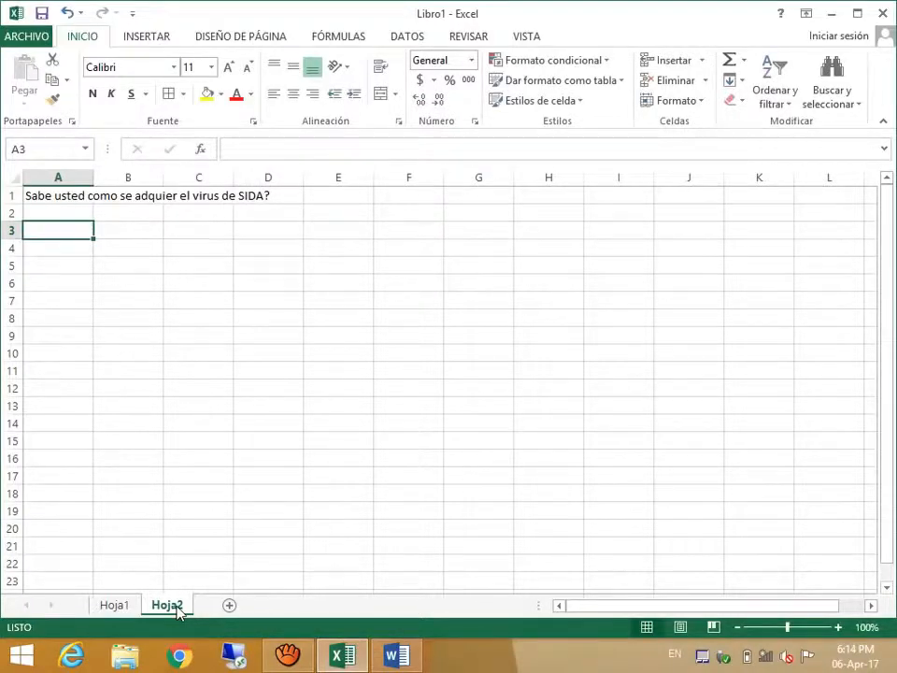
# List the answer options BESO, SEXO and BEBER in cells A3 to A5
pyautogui.press('Up')
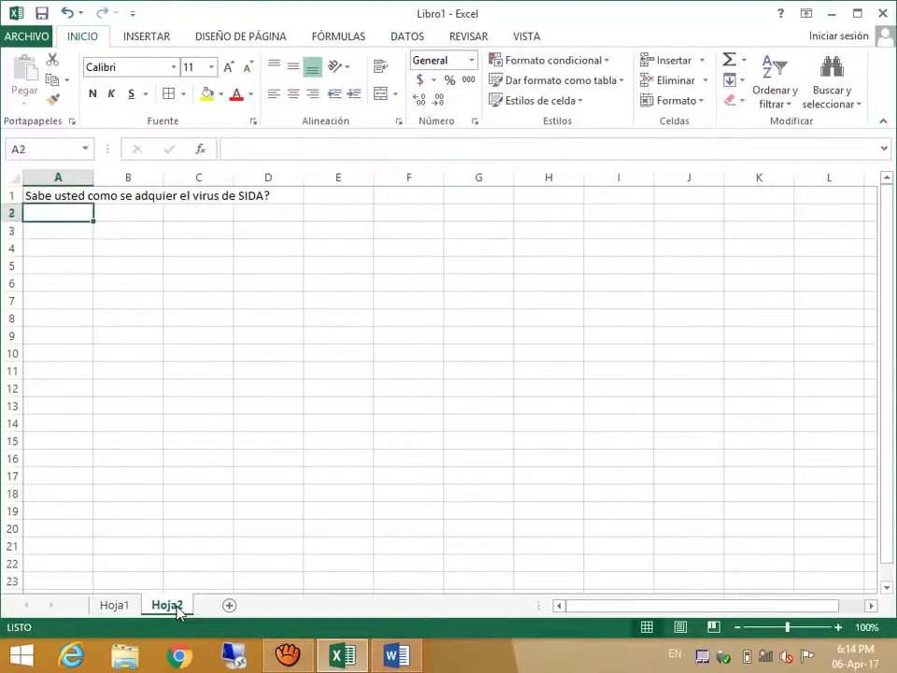
pyautogui.press('Down')
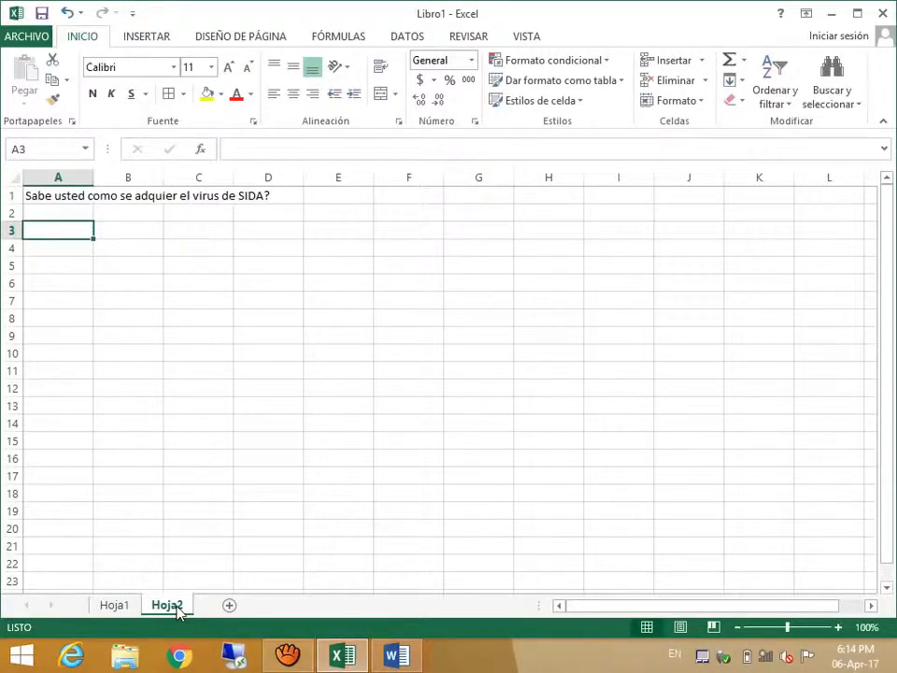
pyautogui.write('B')
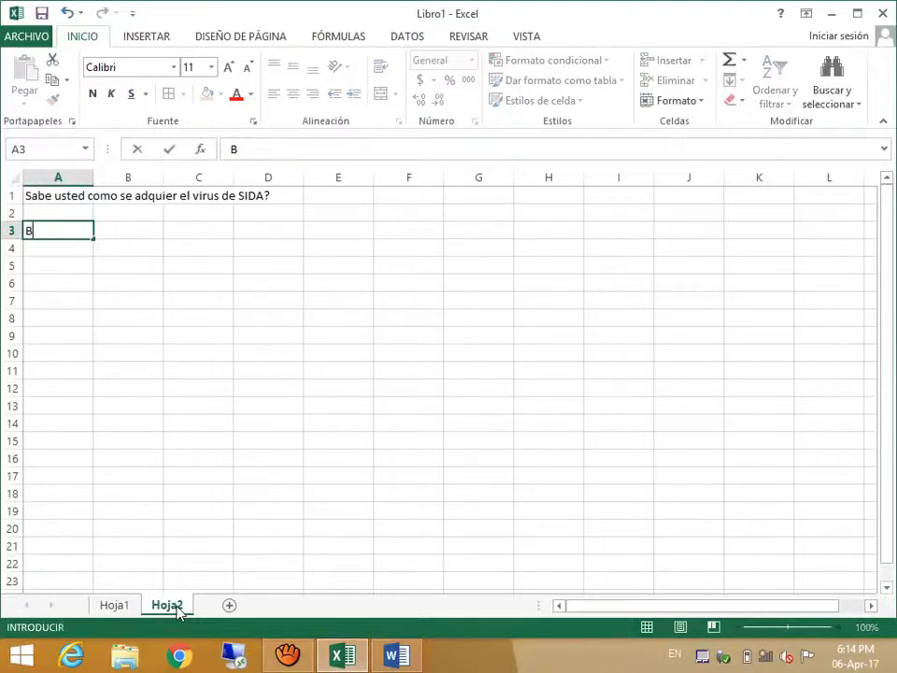
pyautogui.press('BackSpace')
pyautogui.write('BESO')
pyautogui.press('Return')
pyautogui.write('SEXO')
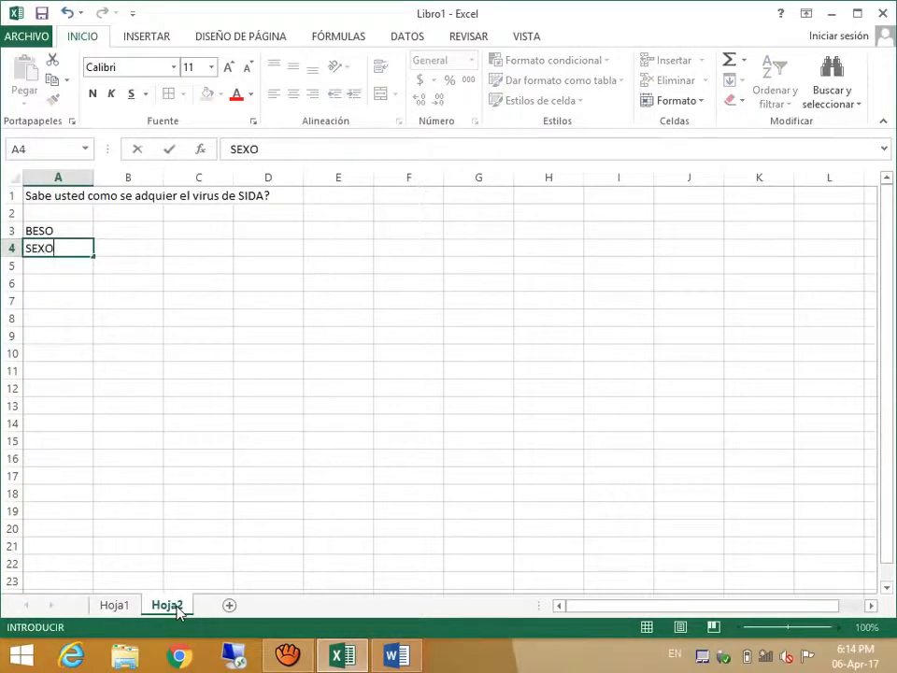
pyautogui.press('Return')
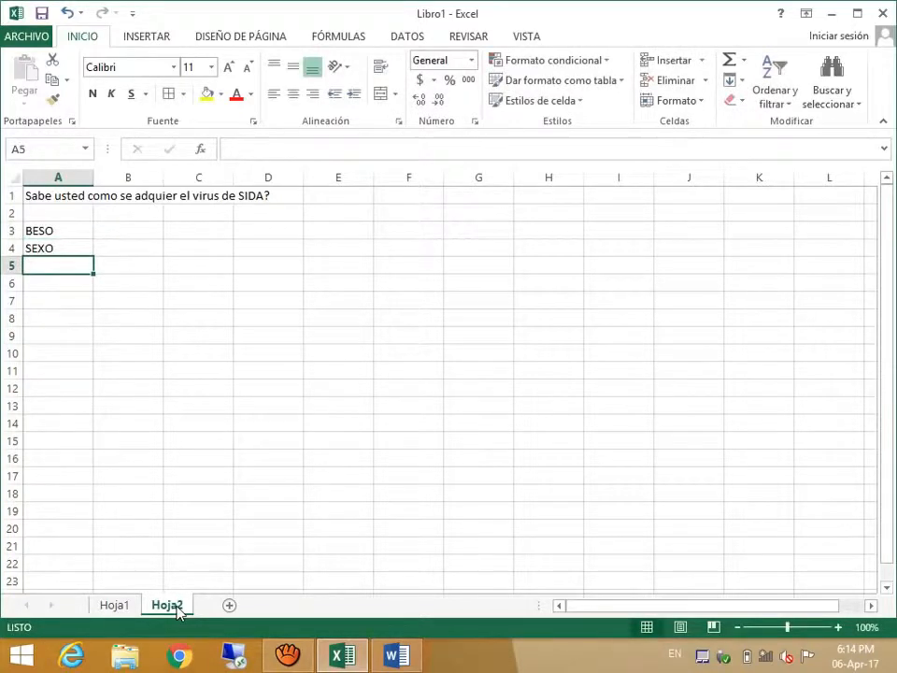
pyautogui.write('BB')
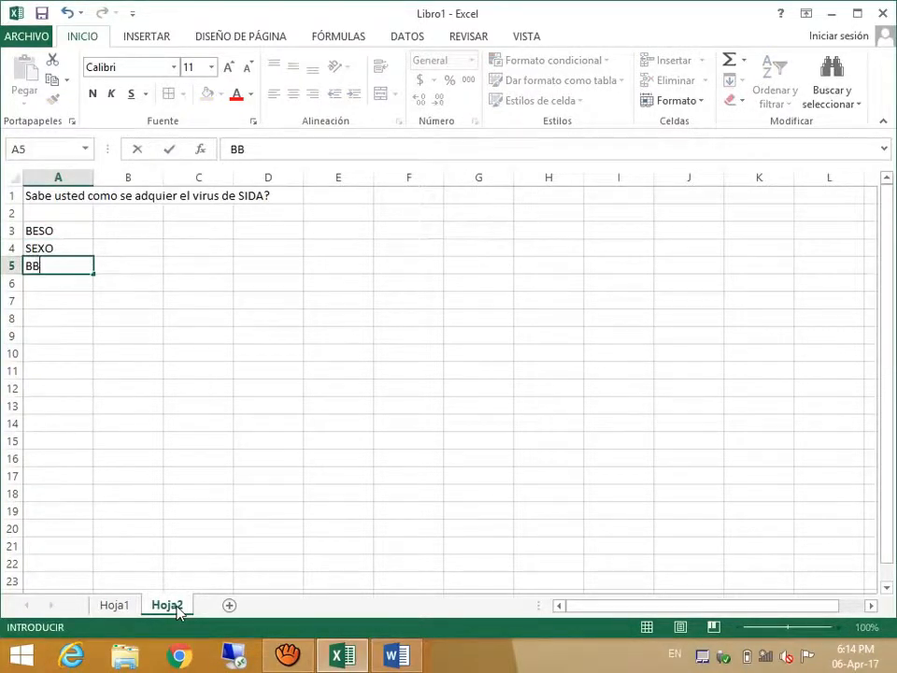
pyautogui.press('BackSpace')
pyautogui.write('EBER')
pyautogui.press('Return')
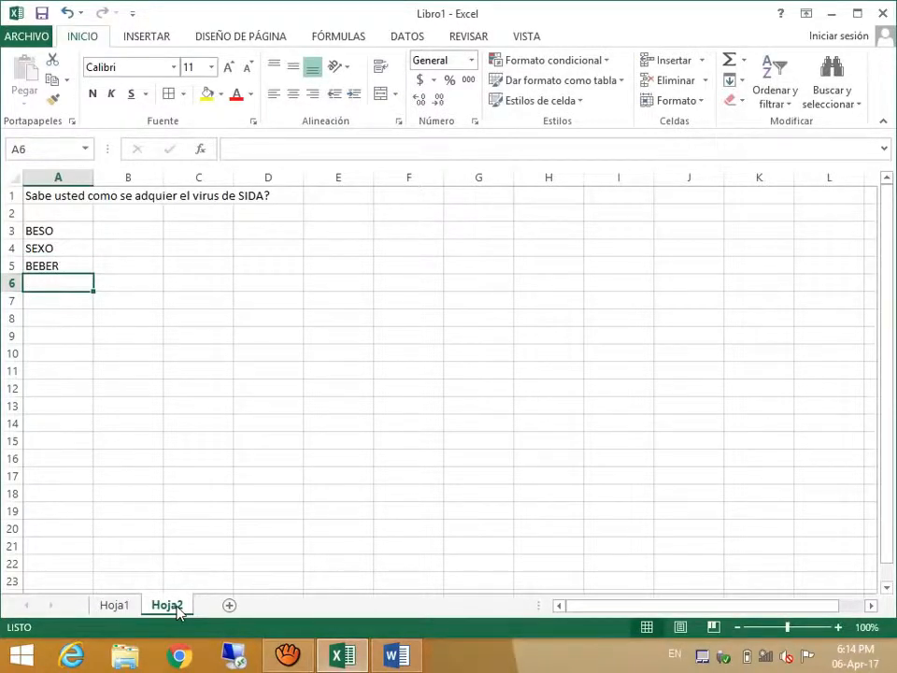
pyautogui.write('SER')
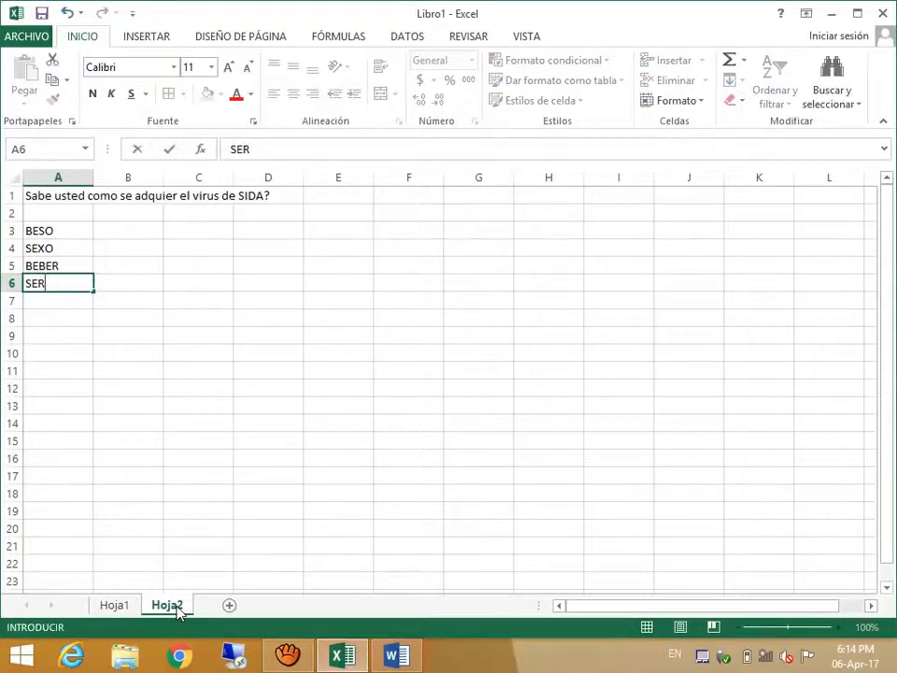
pyautogui.write('TAR')
pyautogui.press('BackSpace')
pyautogui.press('BackSpace')
pyautogui.press('BackSpace')
pyautogui.press('BackSpace')
pyautogui.press('BackSpace')
pyautogui.press('BackSpace')
# Enter "COMER CON LA MISMA CUCHARA" in cell A10, leaving A6 to A9 empty
pyautogui.press('Return')
pyautogui.press('Return')
pyautogui.press('Return')
pyautogui.press('Return')
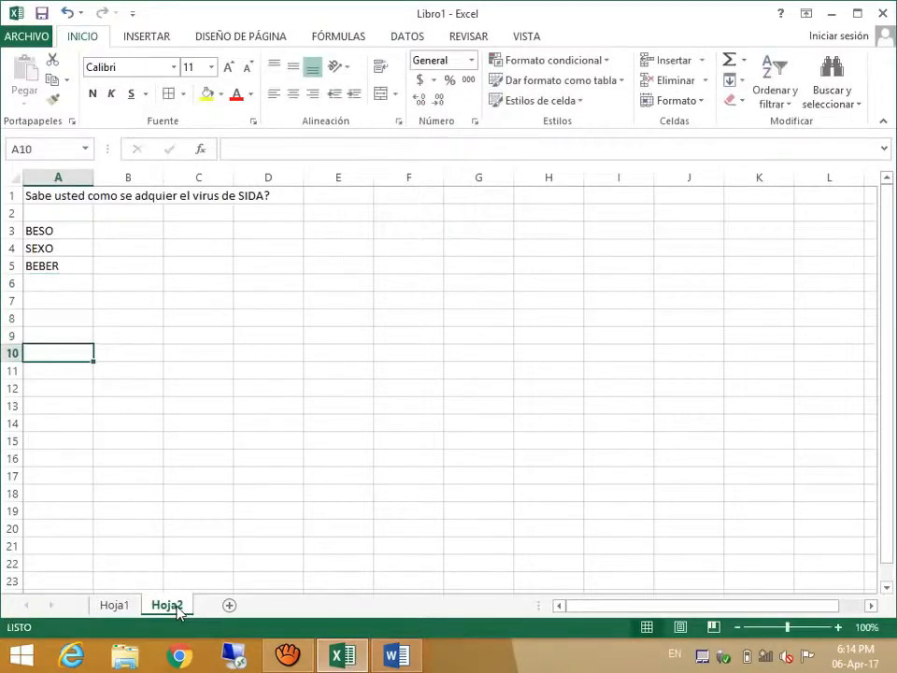
pyautogui.write('SENTAR')
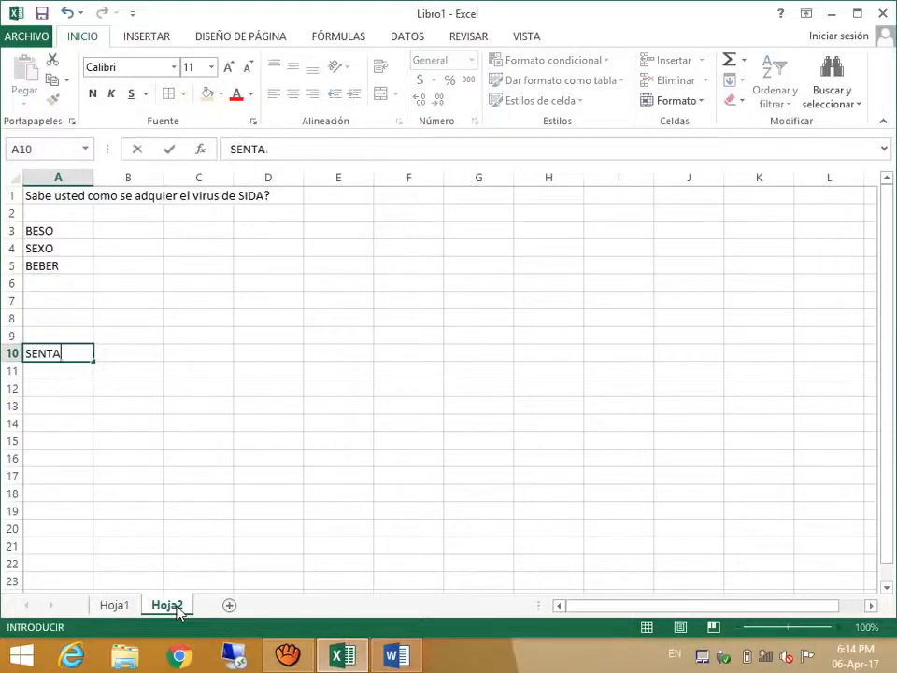
pyautogui.press('BackSpace')
pyautogui.press('BackSpace')
pyautogui.press('BackSpace')
pyautogui.press('BackSpace')
pyautogui.press('BackSpace')
pyautogui.press('BackSpace')
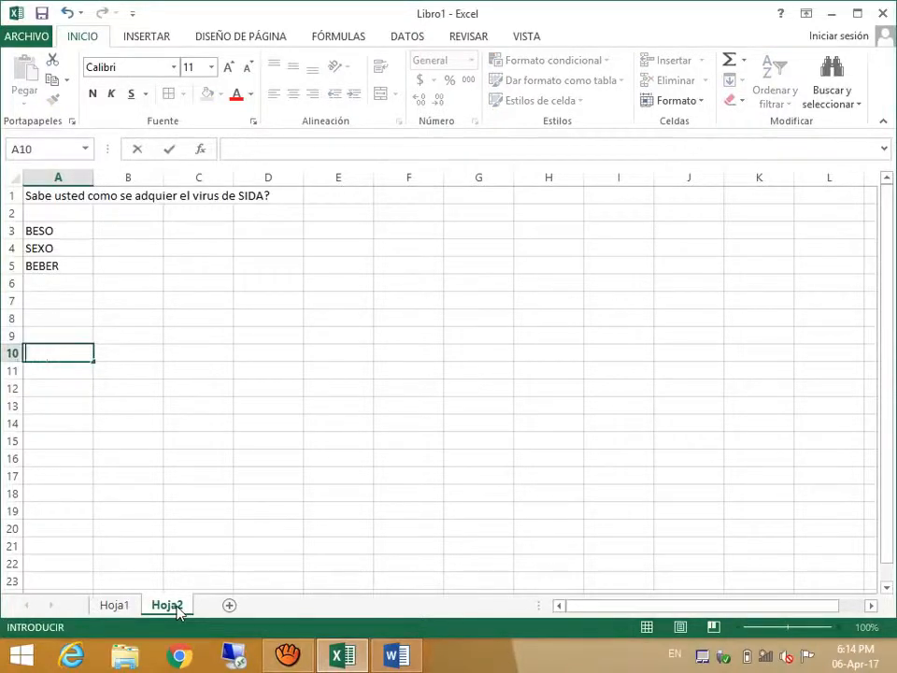
pyautogui.write('COMER')
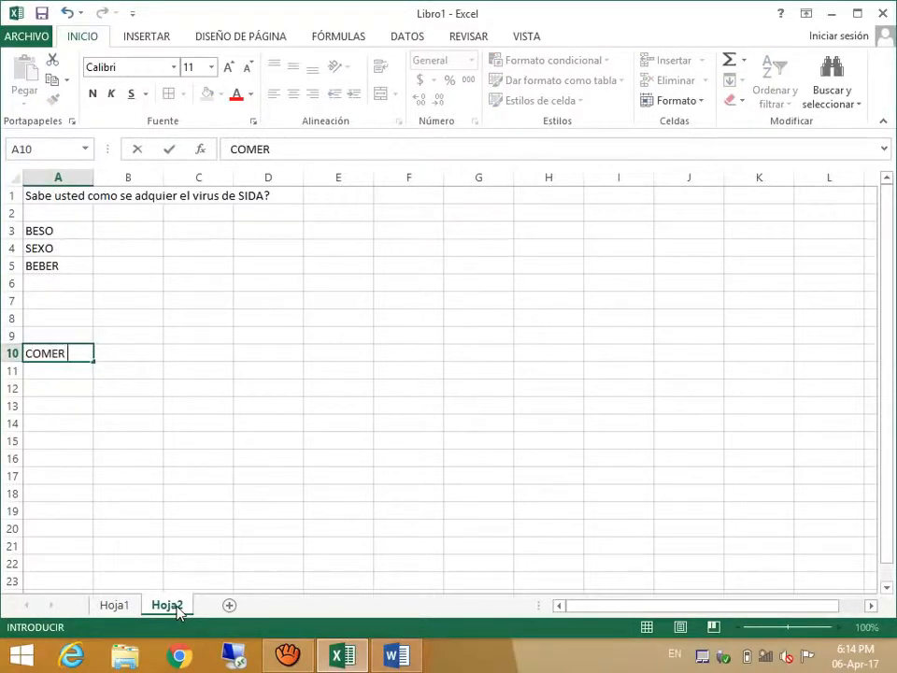
pyautogui.write(' CON LA MISMA ')
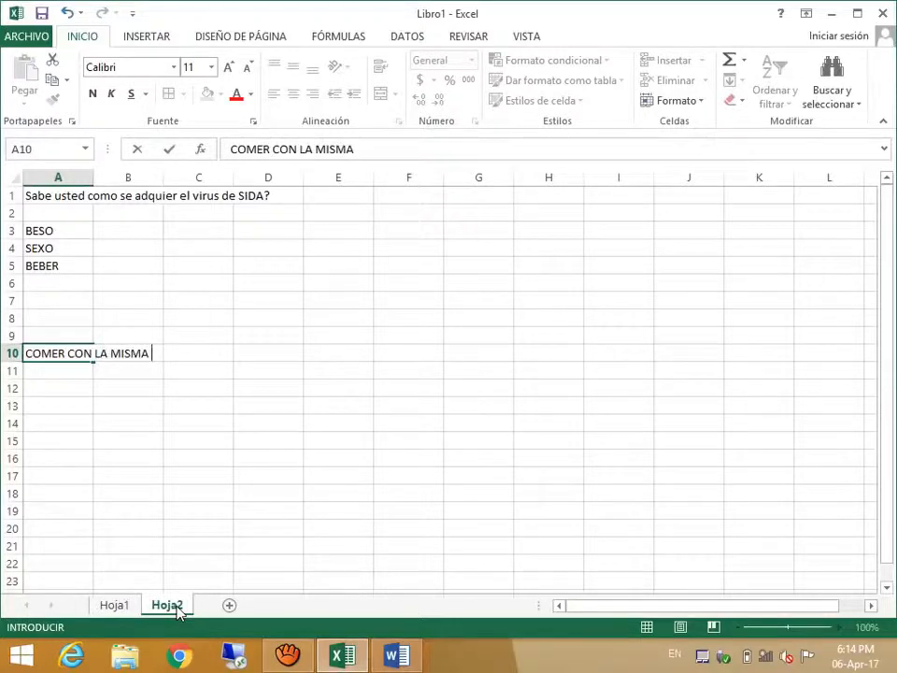
pyautogui.write('C')
pyautogui.write('UCHARTA')
pyautogui.press('BackSpace')
pyautogui.press('BackSpace')
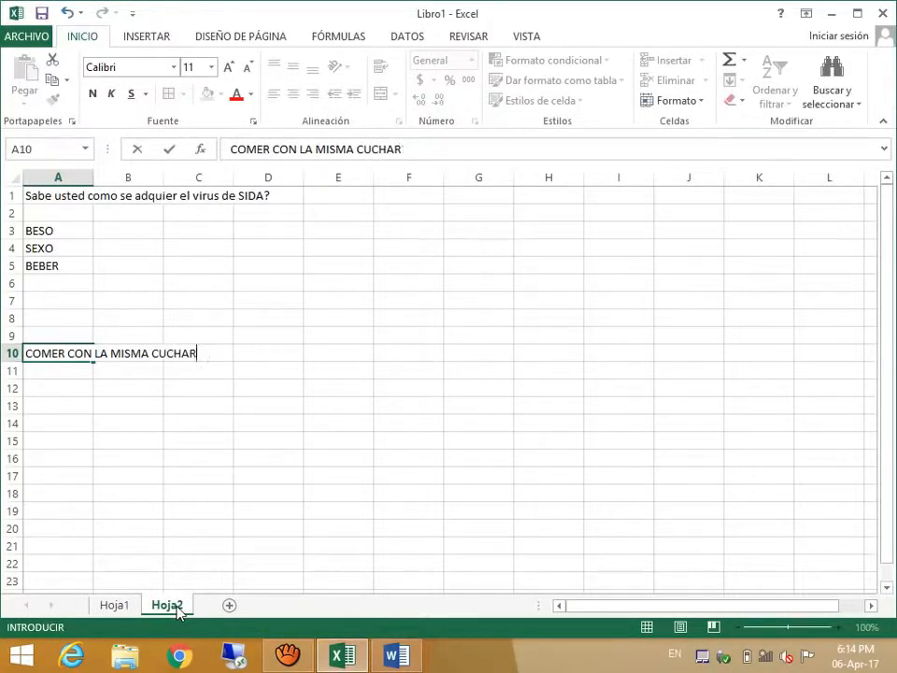
pyautogui.write('A')
pyautogui.press('Return')
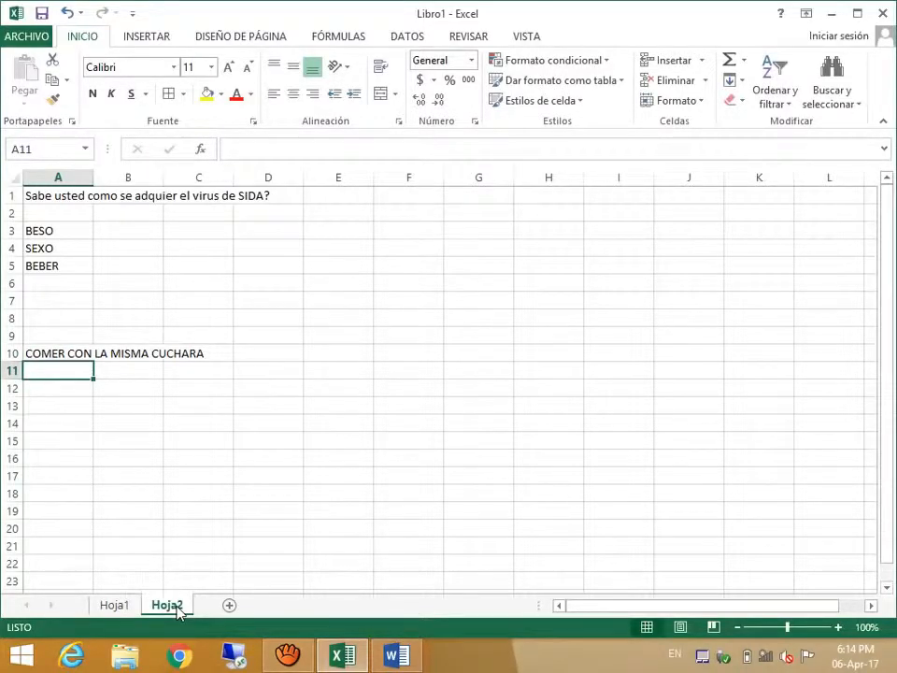
# Enter "TRANSFUCION SANGUINEA" in cell A11
pyautogui.write('TRA')
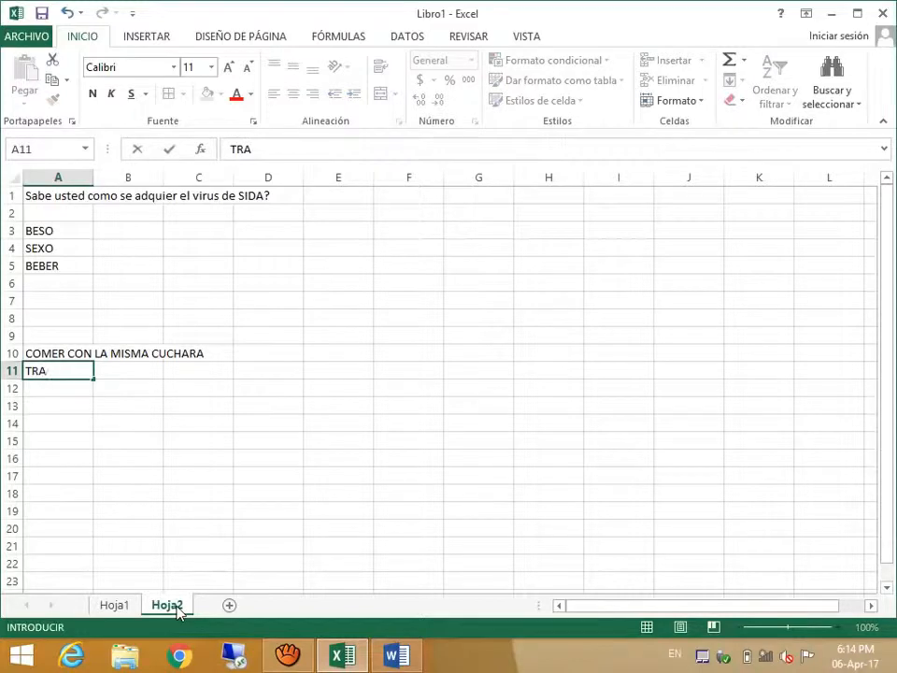
pyautogui.write('NSFUCION')
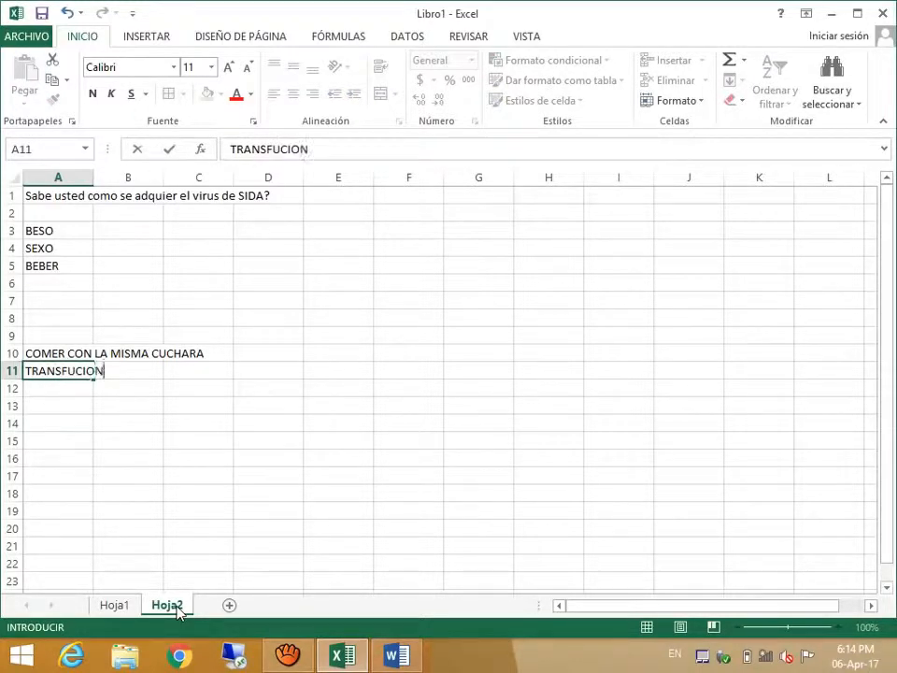
pyautogui.write(' SANGUINA')
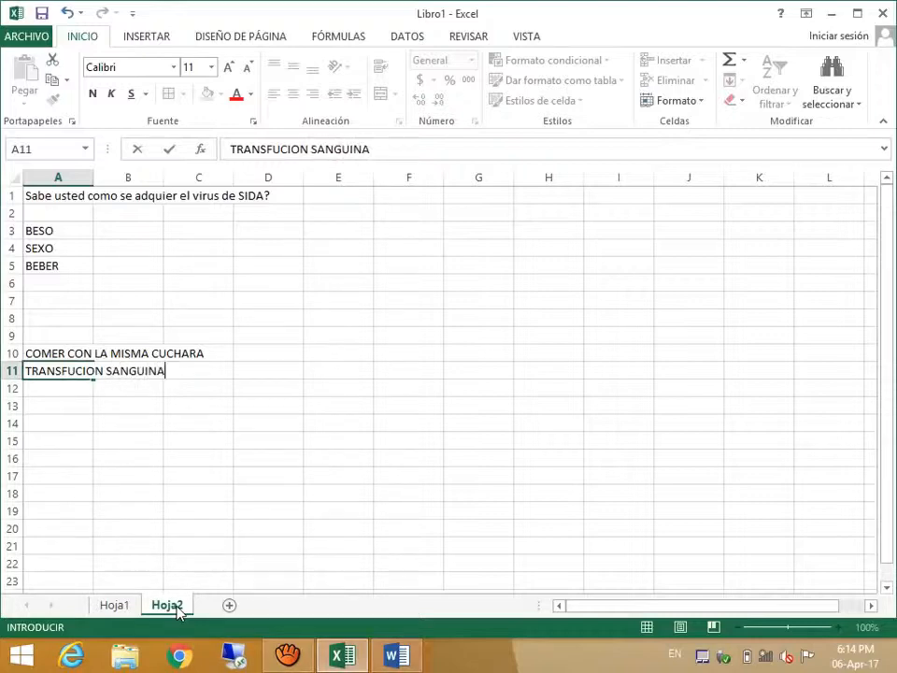
pyautogui.press('BackSpace')
pyautogui.write('EA')
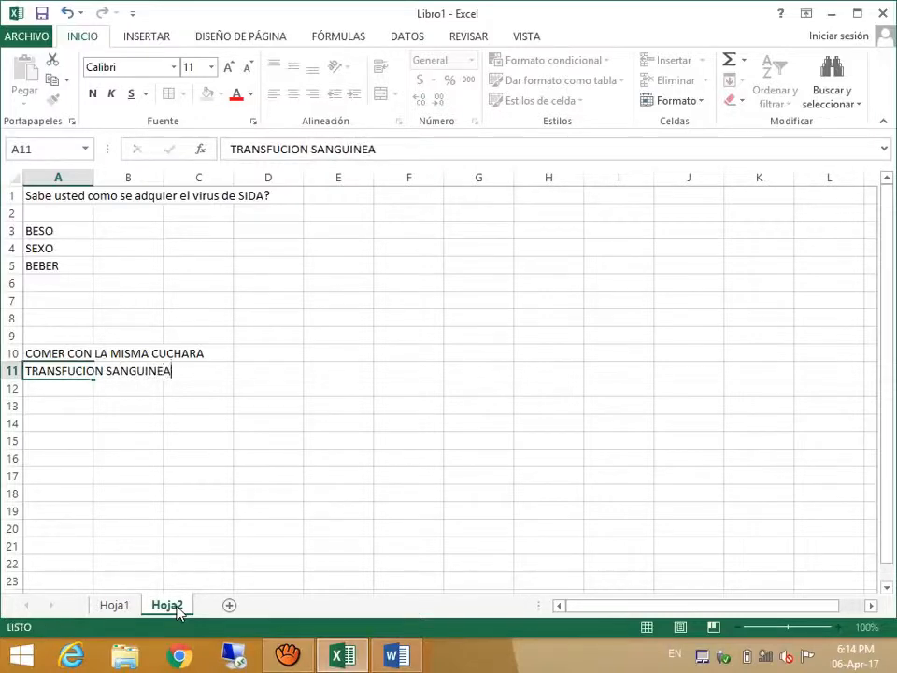
pyautogui.press('Return')
pyautogui.press('Up')
pyautogui.press('Right')
pyautogui.press('Right')
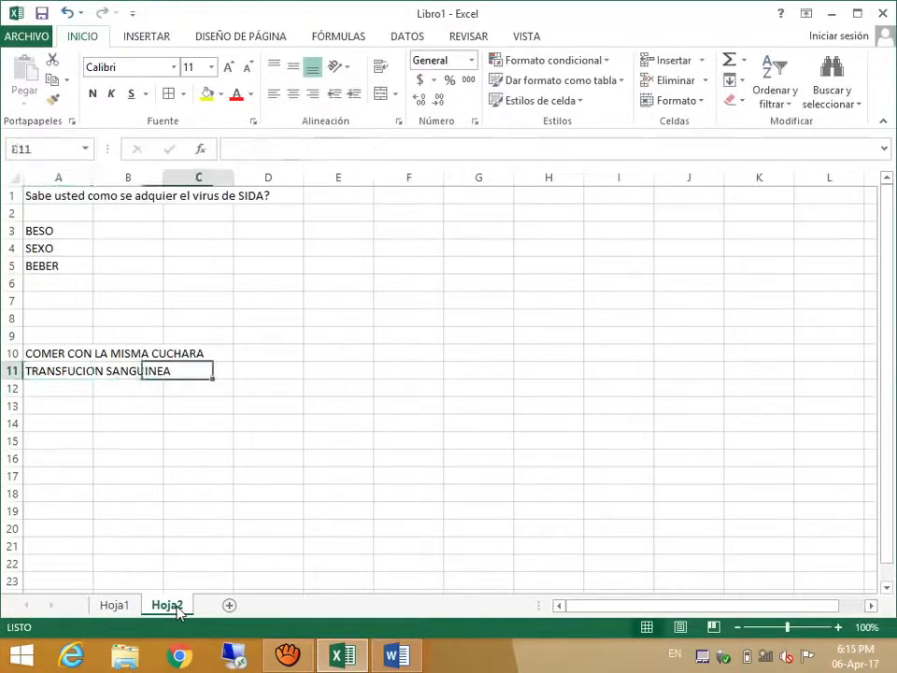
pyautogui.press('Up')
pyautogui.press('Up')
pyautogui.press('Up')
pyautogui.press('Up')
pyautogui.press('Up')
pyautogui.press('Up')
pyautogui.press('Up')
pyautogui.press('Up')
pyautogui.press('Up')
pyautogui.press('Right')
pyautogui.press('Right')
pyautogui.press('Right')
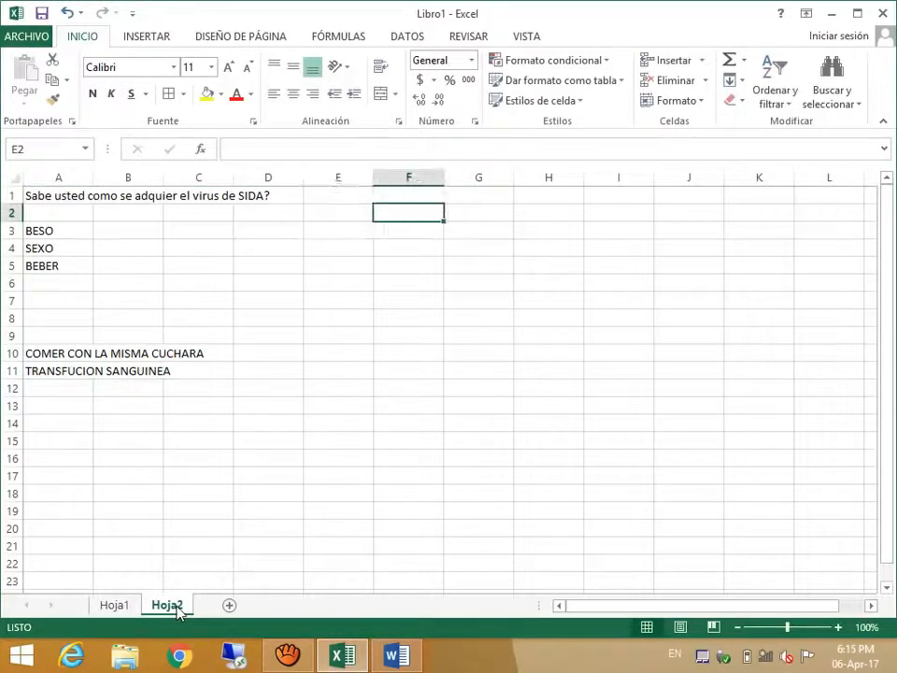
pyautogui.press('Left')
pyautogui.press('Down')
pyautogui.press('Left')
pyautogui.press('Left')
pyautogui.press('Left')
pyautogui.press('Left')
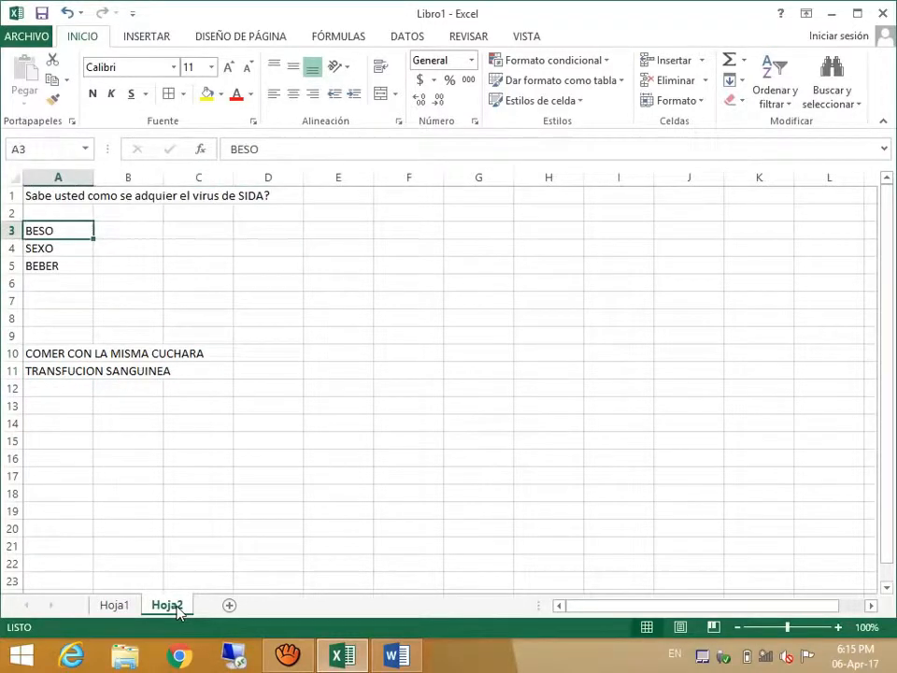
pyautogui.press('Down')
pyautogui.press('Down')
pyautogui.press('Down')
pyautogui.press('Down')
pyautogui.press('Down')
pyautogui.press('Down')
pyautogui.press('Down')
pyautogui.press('Down')
pyautogui.press('Up')
pyautogui.press('Up')
pyautogui.press('Up')
pyautogui.press('Up')
pyautogui.press('Up')
pyautogui.press('Up')
pyautogui.press('Up')
pyautogui.press('Up')
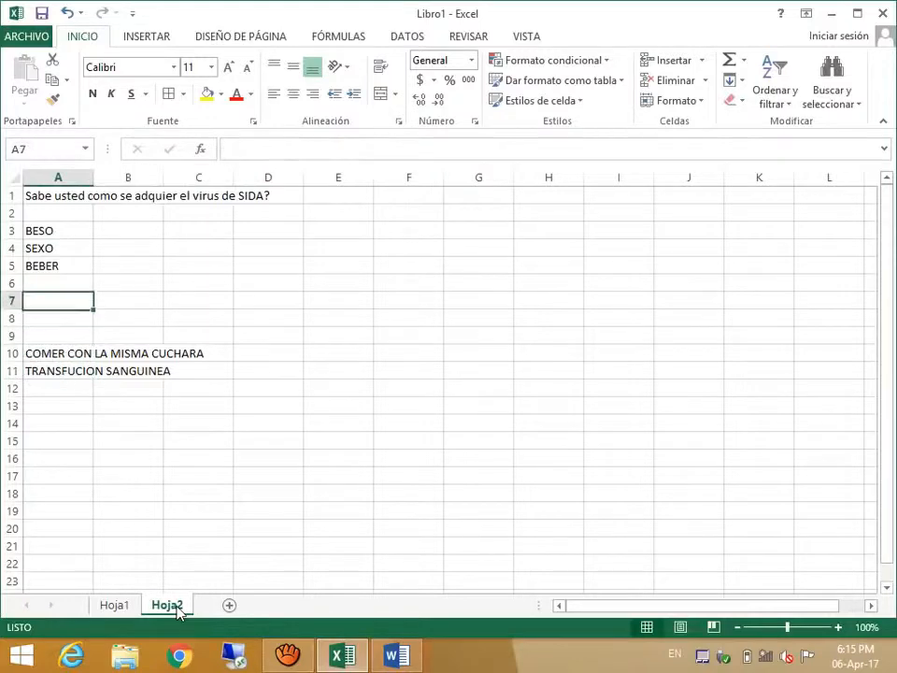
# List the answers FLUJO VAGINAL, SEMEN and SEXO in cells D3 to D5, beside the first group of options
pyautogui.press('Right')
pyautogui.press('Right')
pyautogui.press('Right')
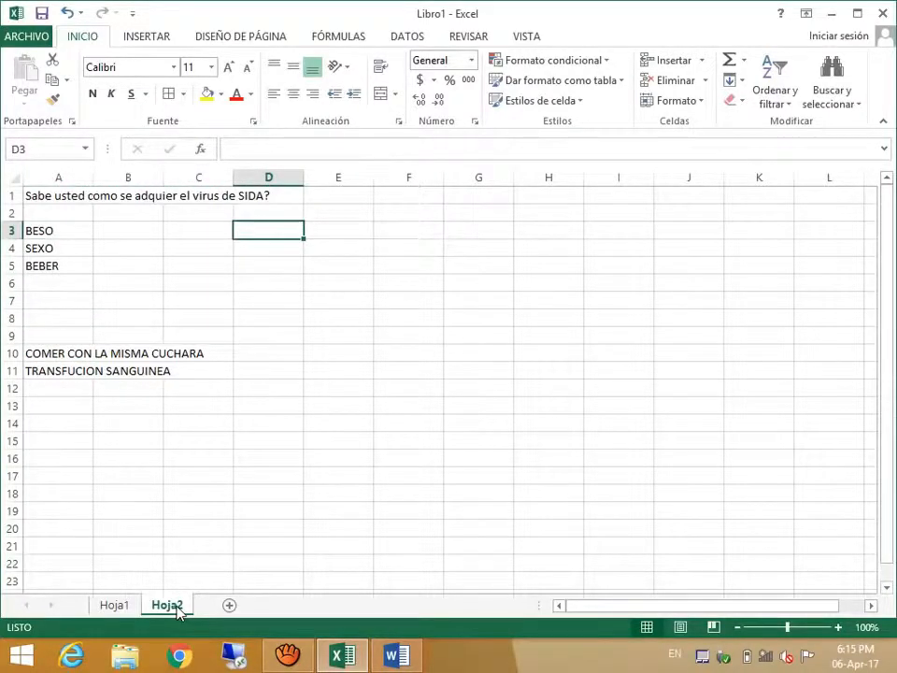
pyautogui.write('FLUJO')
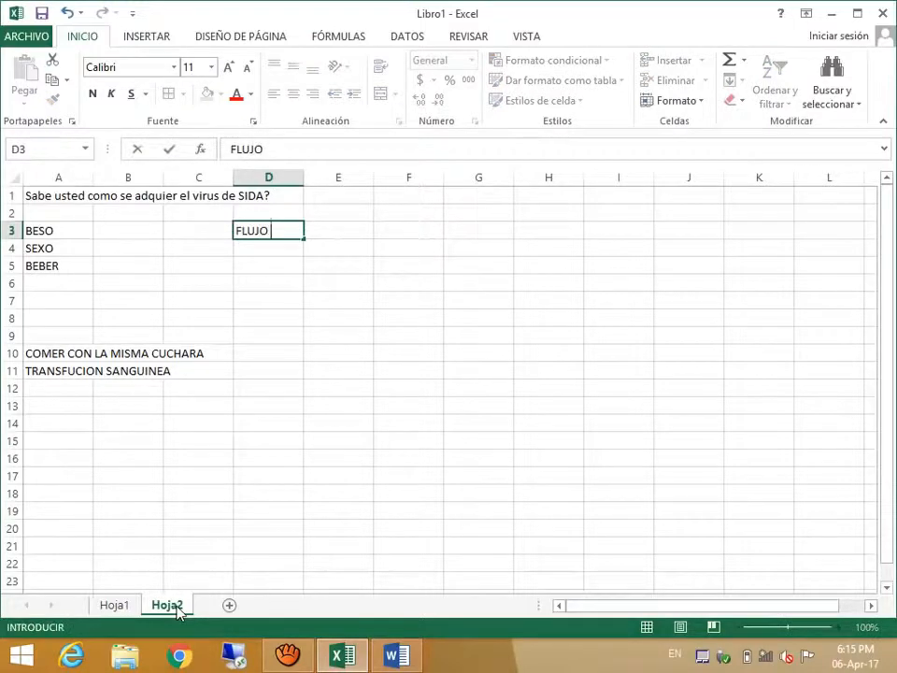
pyautogui.write(' VAGINAL')
pyautogui.press('Return')
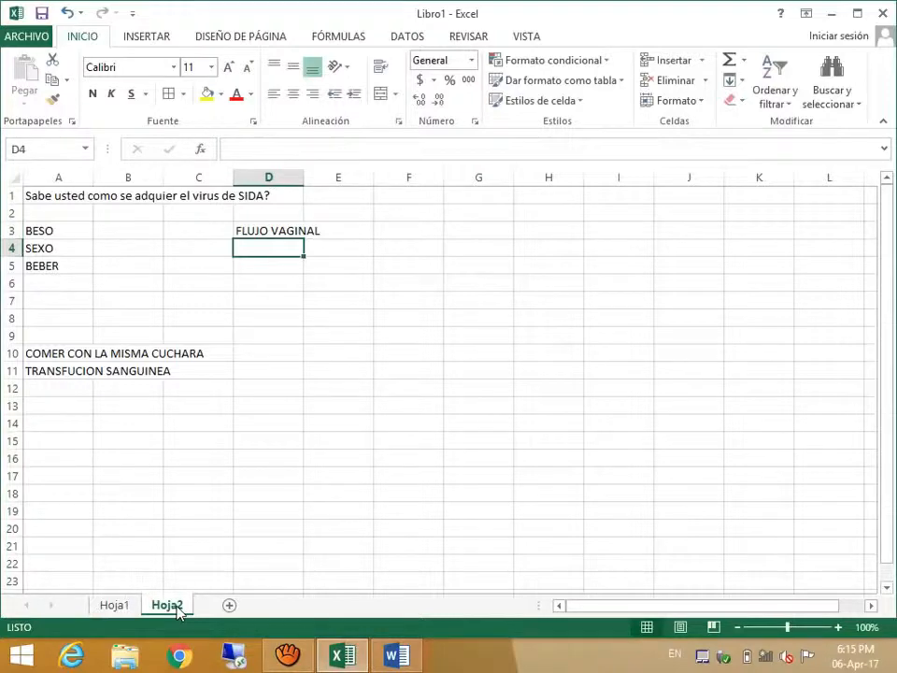
pyautogui.write('SEMEN')
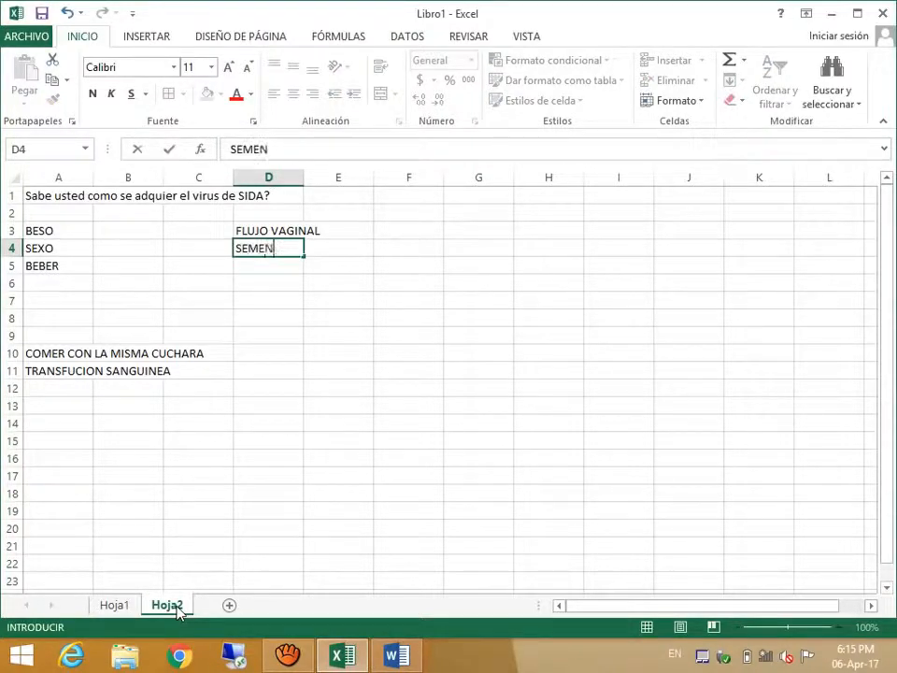
pyautogui.press('Return')
pyautogui.write('SEXO')
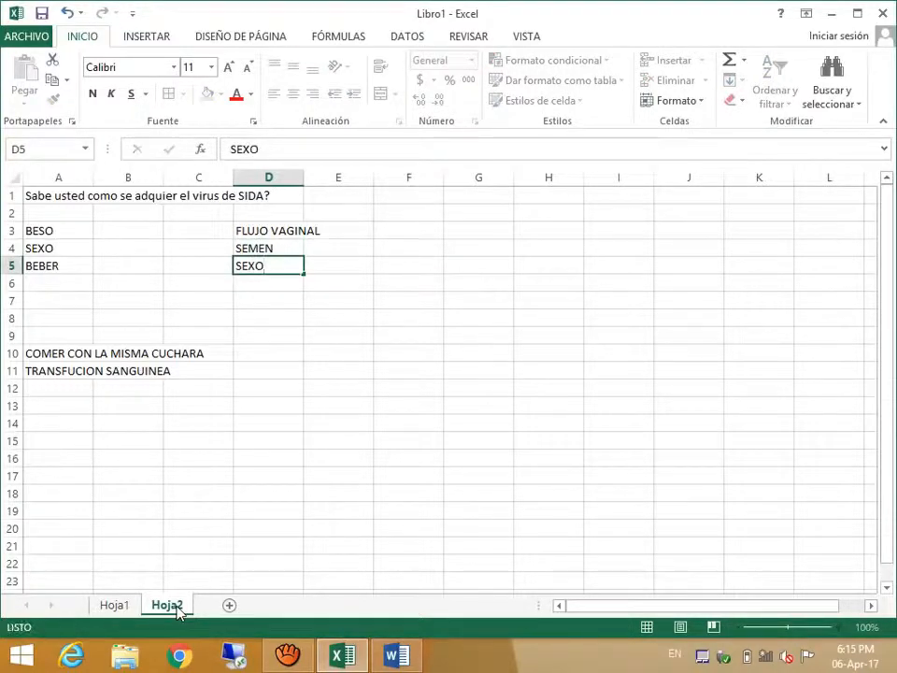
pyautogui.press('Return')
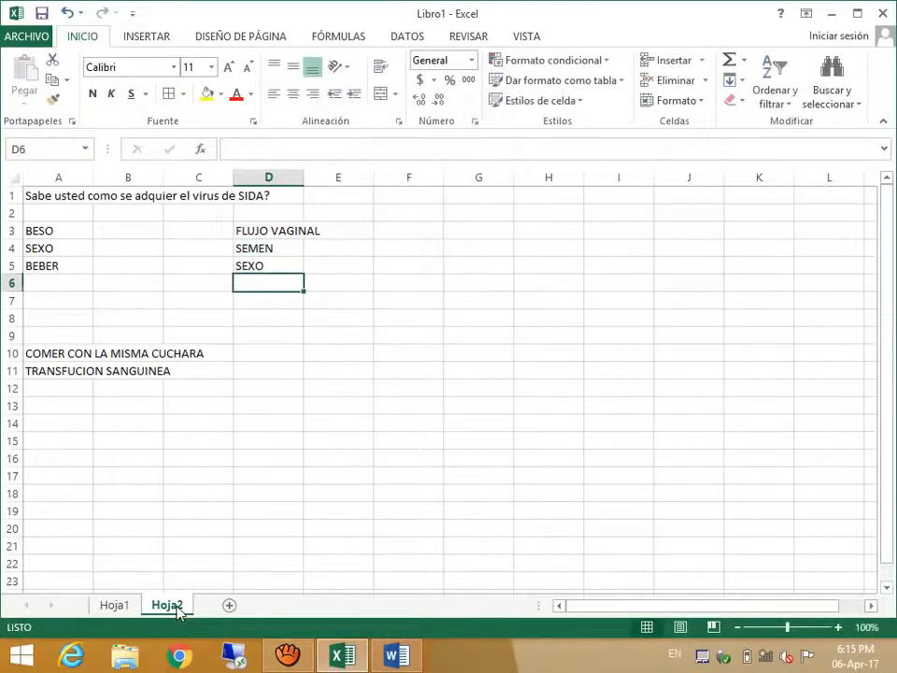
# Add the answers BEBER and BESO in cells D6 and D7, below the second group of answers
pyautogui.write('BEBER')
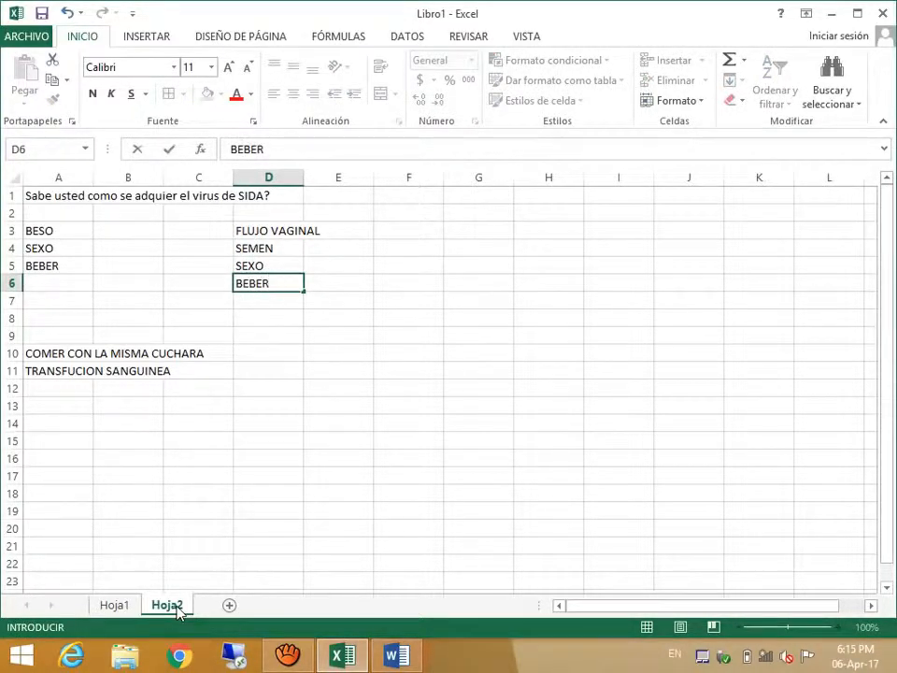
pyautogui.press('Return')
pyautogui.write('BA')
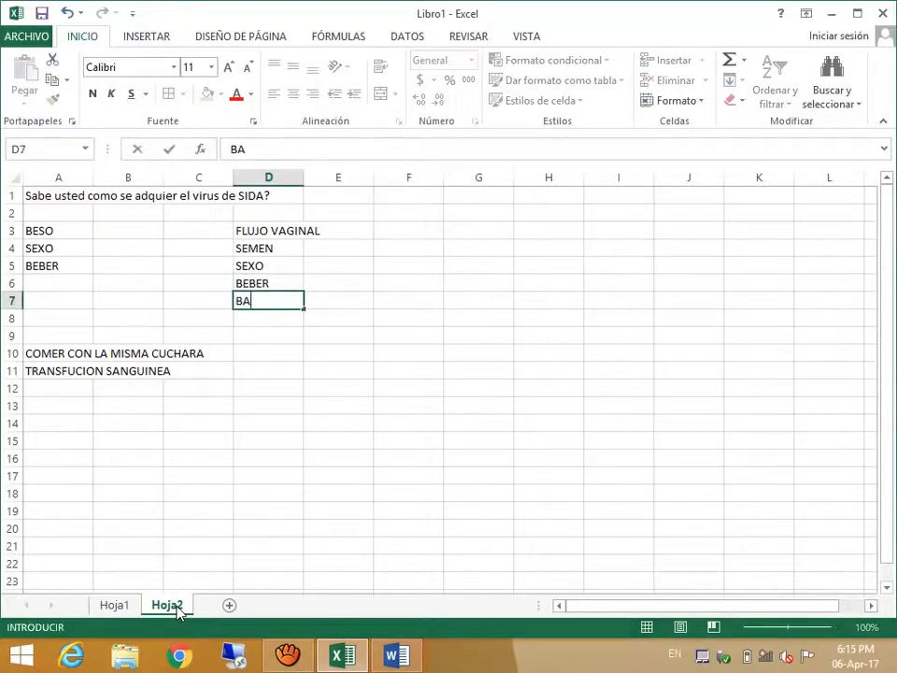
pyautogui.write('E')
pyautogui.press('BackSpace')
pyautogui.press('BackSpace')
pyautogui.write('ESO')
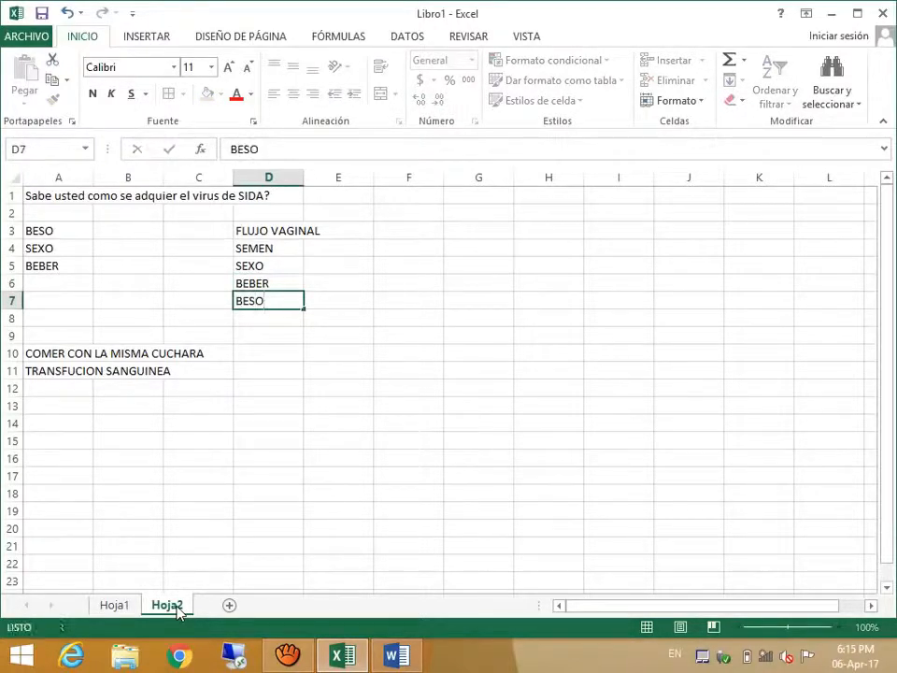
pyautogui.press('Return')
# Compare the answer lists in columns A and D to find which answers repeat
pyautogui.press('Down')
pyautogui.press('Down')
pyautogui.press('Down')
pyautogui.press('Down')
pyautogui.press('Up')
pyautogui.press('Up')
pyautogui.press('Up')
pyautogui.press('Up')
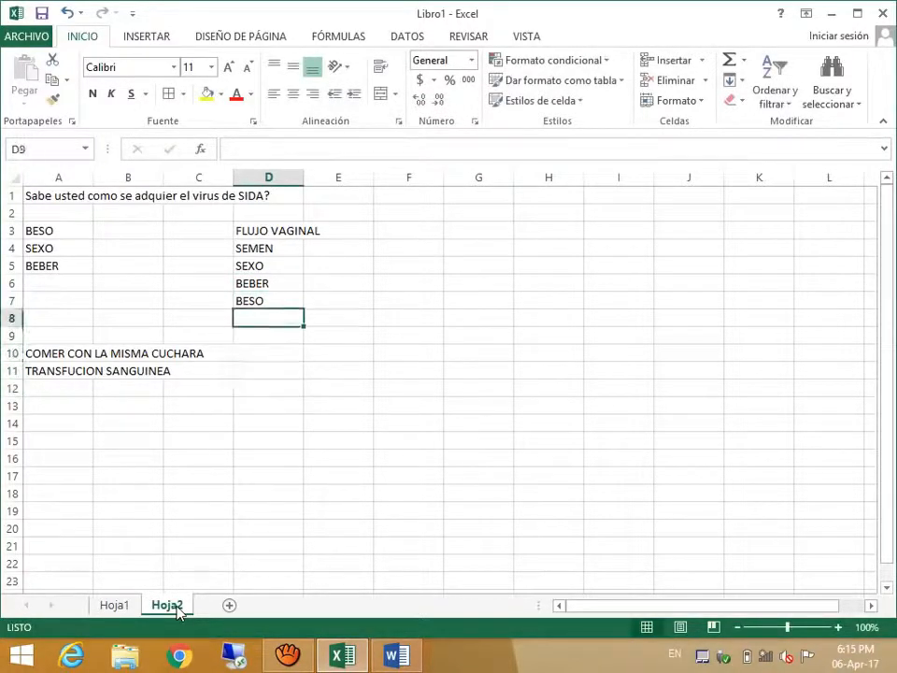
pyautogui.press('Down')
pyautogui.press('Down')
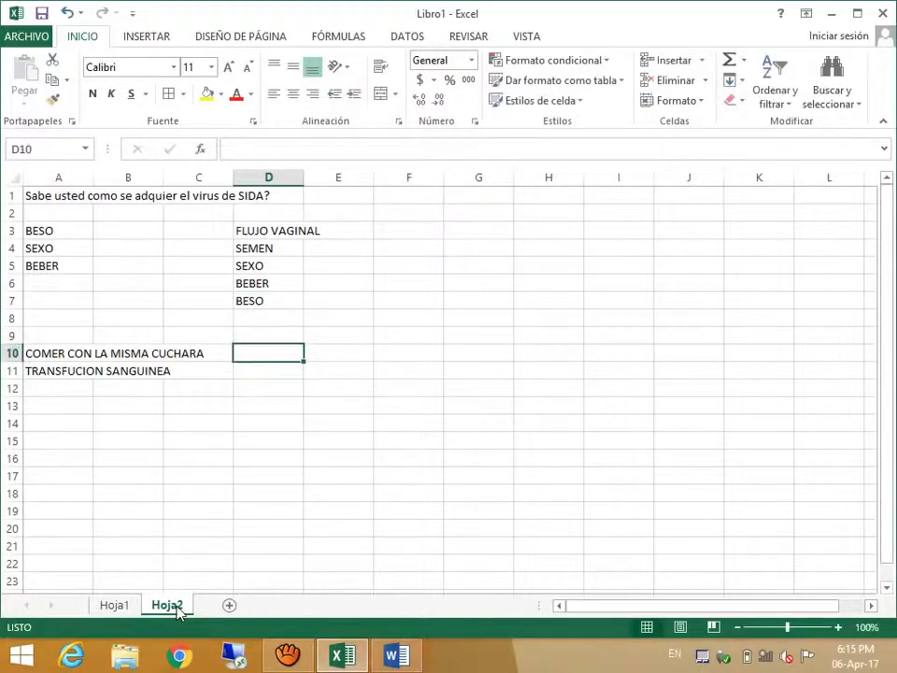
pyautogui.press('Left')
pyautogui.press('Left')
pyautogui.press('Left')
pyautogui.press('Up')
pyautogui.press('Up')
pyautogui.press('Up')
pyautogui.press('Up')
pyautogui.press('Up')
pyautogui.press('Up')
pyautogui.press('Up')
pyautogui.press('Up')
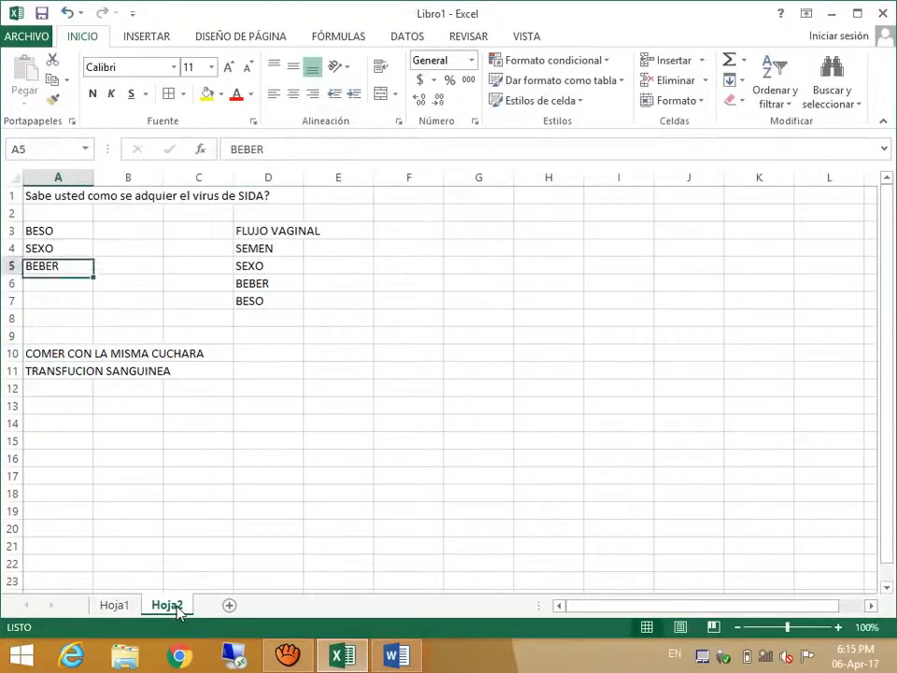
pyautogui.press('Down')
pyautogui.press('Down')
pyautogui.press('Up')
pyautogui.press('Right')
pyautogui.press('Right')
pyautogui.press('Right')
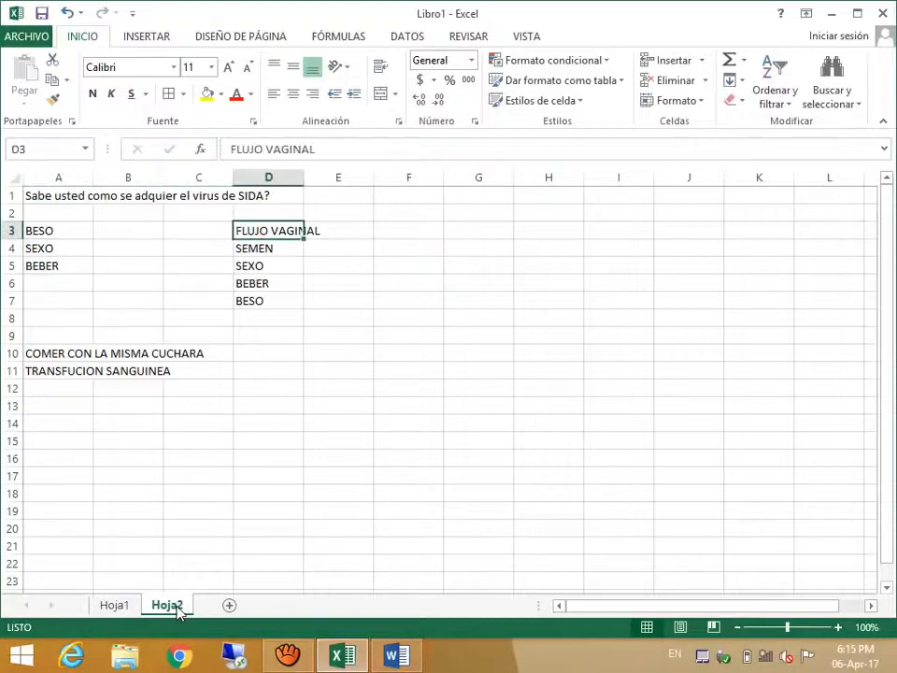
pyautogui.press('Right')
pyautogui.press('Down')
pyautogui.press('Down')
pyautogui.press('Down')
pyautogui.press('Down')
pyautogui.press('Down')
pyautogui.press('Up')
pyautogui.press('Up')
pyautogui.press('Up')
pyautogui.press('Up')
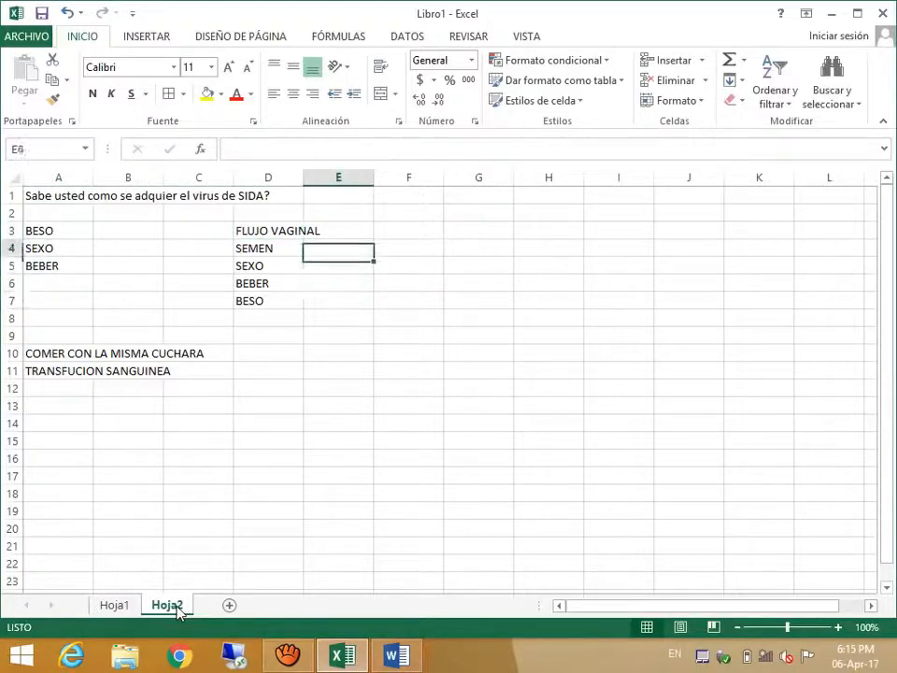
pyautogui.press('Up')
pyautogui.press('Left')
pyautogui.press('Left')
pyautogui.press('Left')
pyautogui.press('Left')
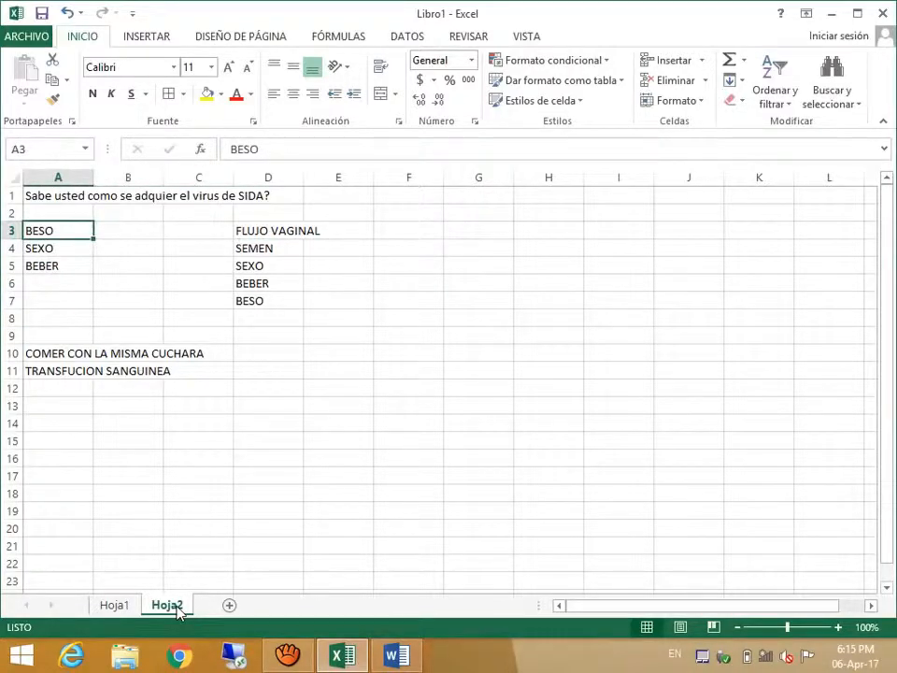
# Start a tally below the answer lists with BESO in A16 and its count 2 in B16
pyautogui.press('Down')
pyautogui.press('Down')
pyautogui.press('Down')
pyautogui.press('Down')
pyautogui.press('Down')
pyautogui.press('Down')
pyautogui.press('Down')
pyautogui.press('Down')
pyautogui.press('Down')
pyautogui.press('Down')
pyautogui.press('Down')
pyautogui.press('Down')
pyautogui.press('Down')
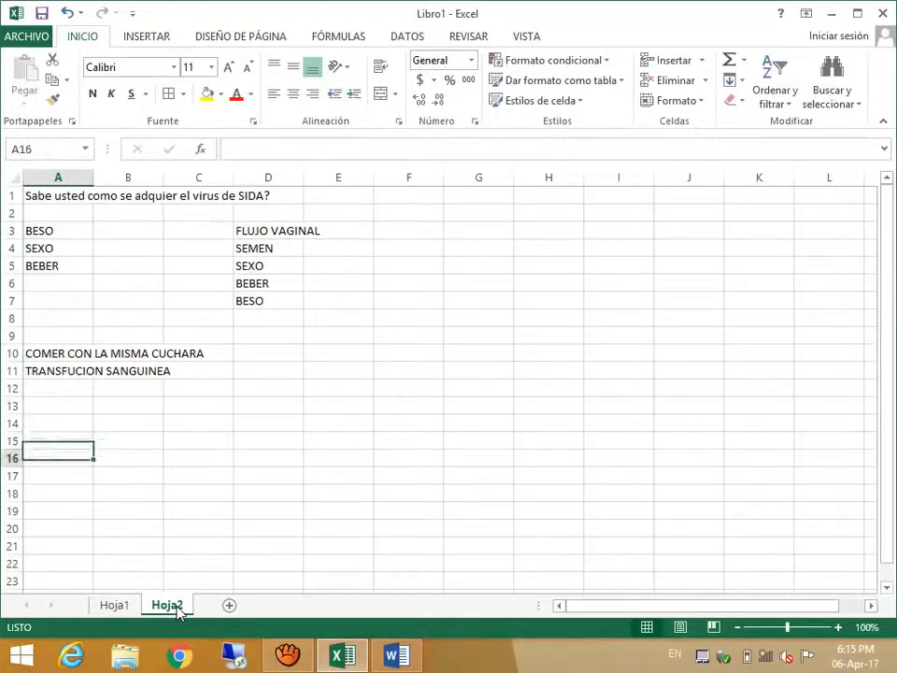
pyautogui.write('BESO')
pyautogui.press('Tab')
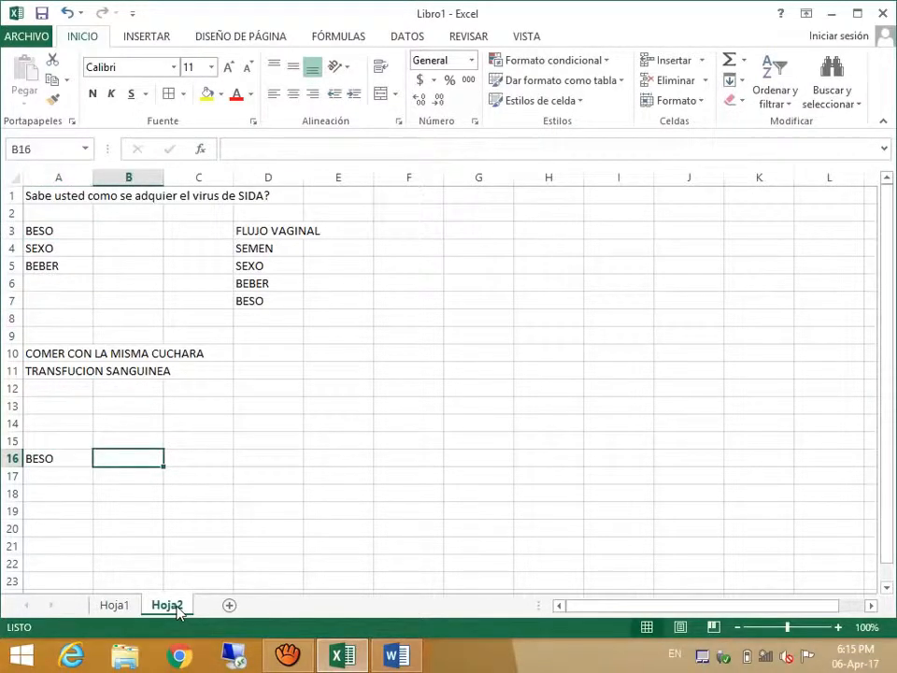
pyautogui.write('2')
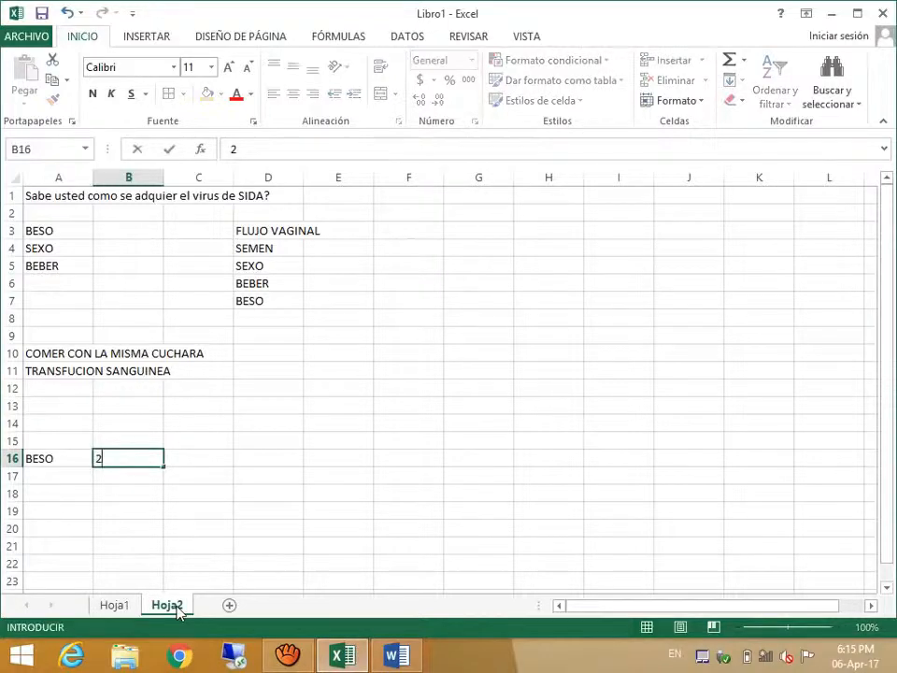
pyautogui.press('Return')
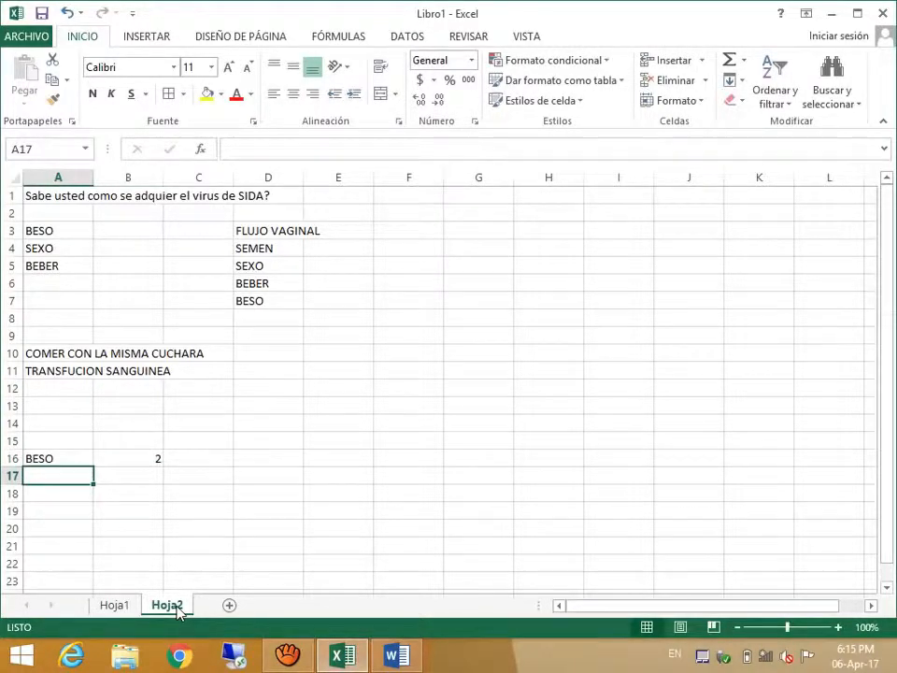
# Add SEXO and BEBER to the tally in rows 17 and 18, each with a count of 2
pyautogui.write('SEXO')
pyautogui.press('Tab')
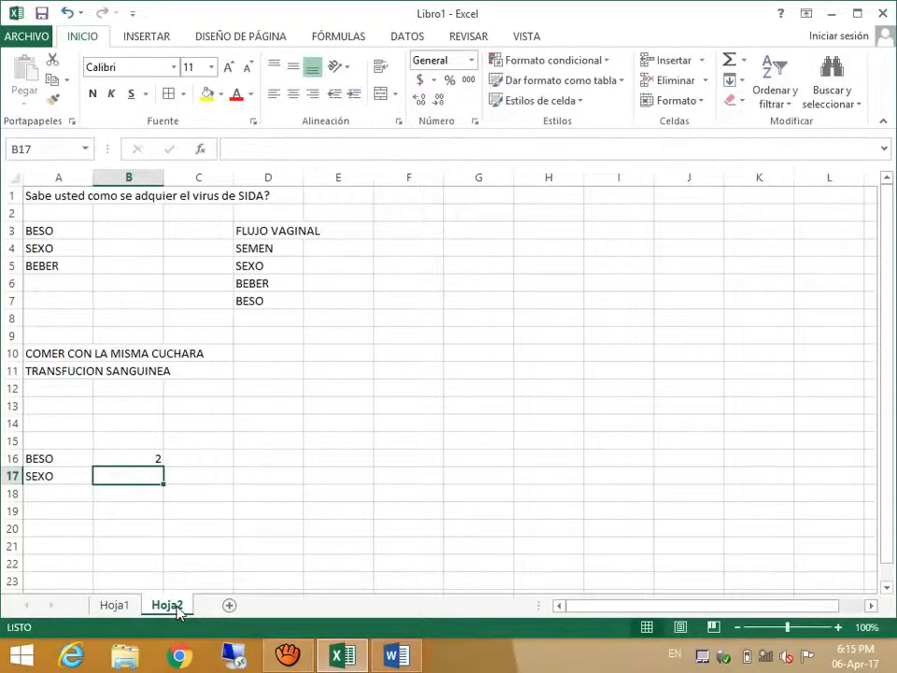
pyautogui.write('2')
pyautogui.press('Return')
pyautogui.press('Return')
pyautogui.press('Up')
pyautogui.press('Left')
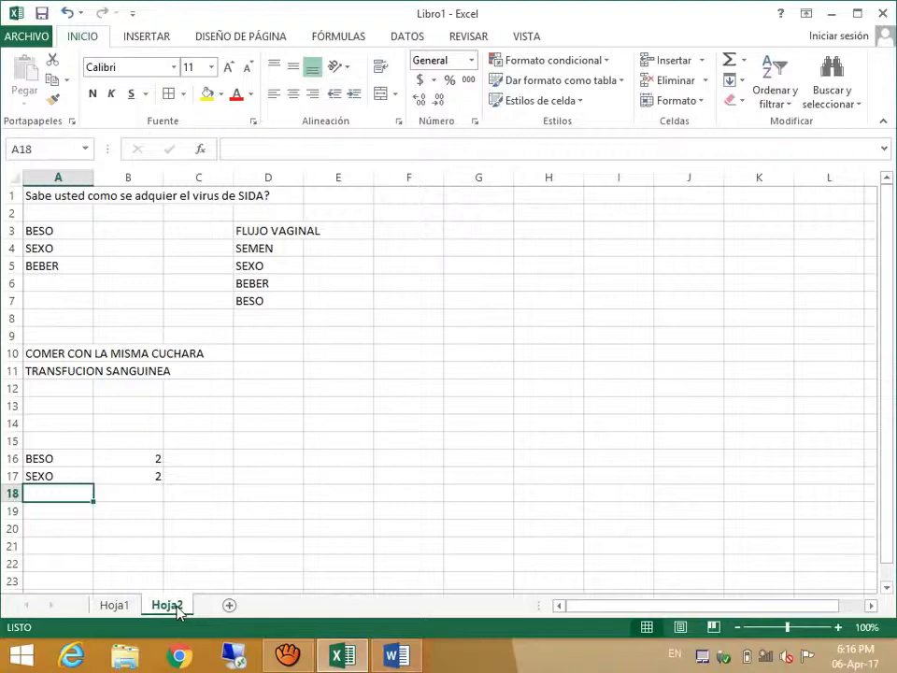
pyautogui.write('BEBER')
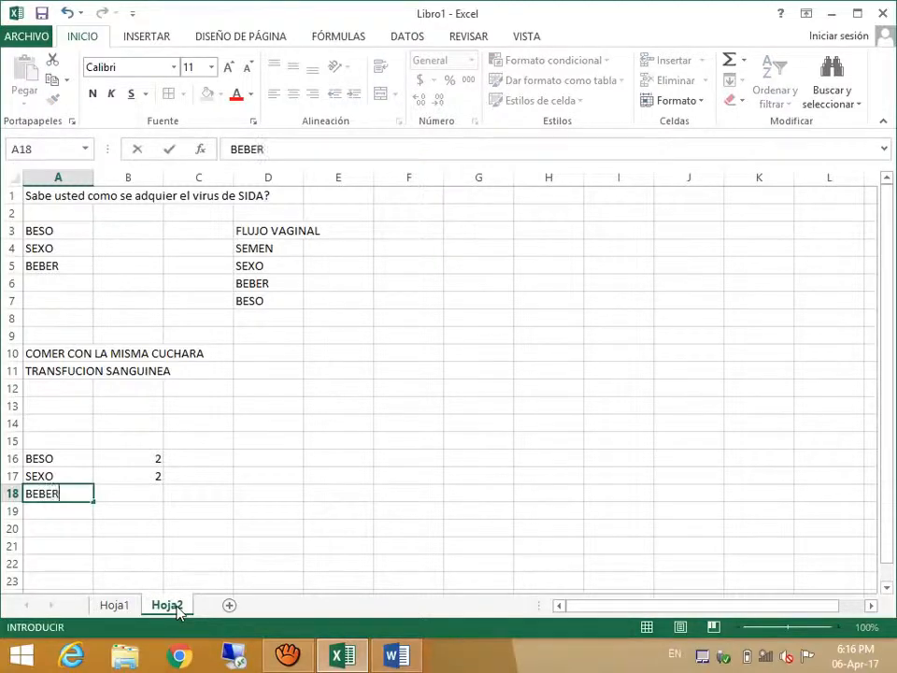
pyautogui.press('Tab')
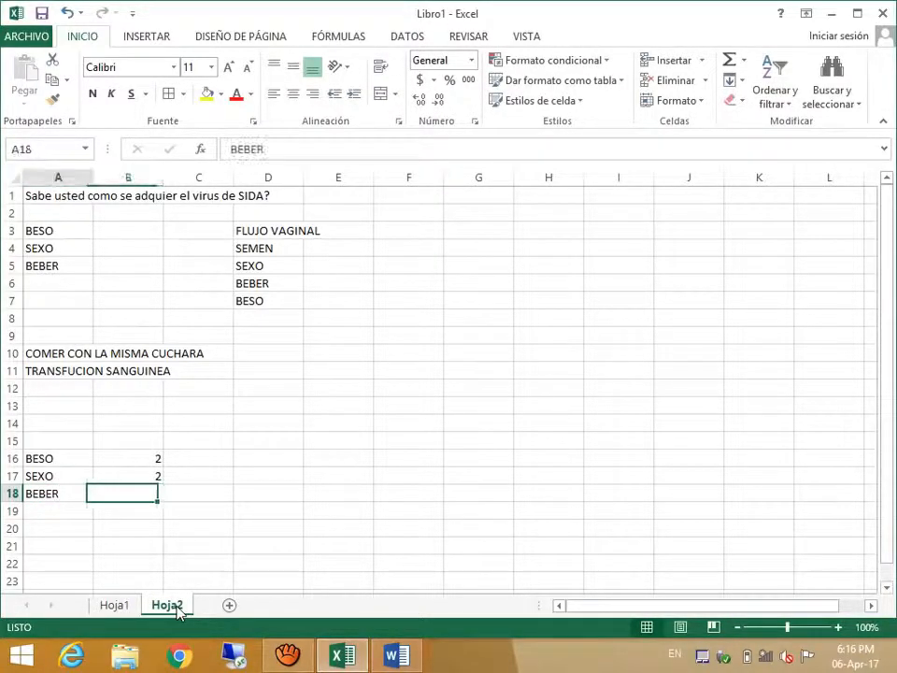
pyautogui.write('2')
pyautogui.press('Return')
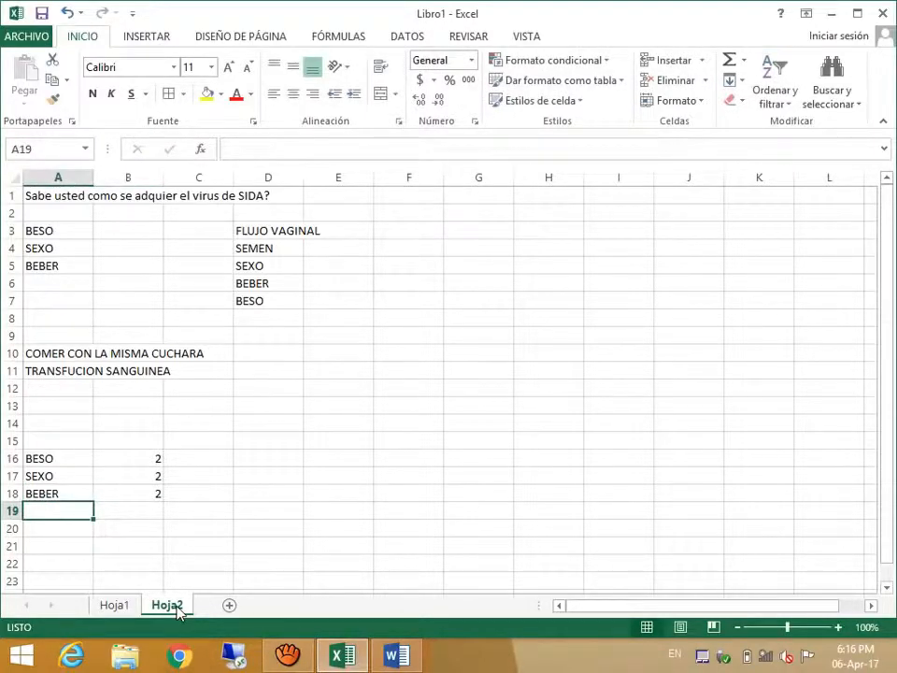
# Add CUCHARA to the tally in A19 with a count of 1 in B19
pyautogui.write('CUCHA')
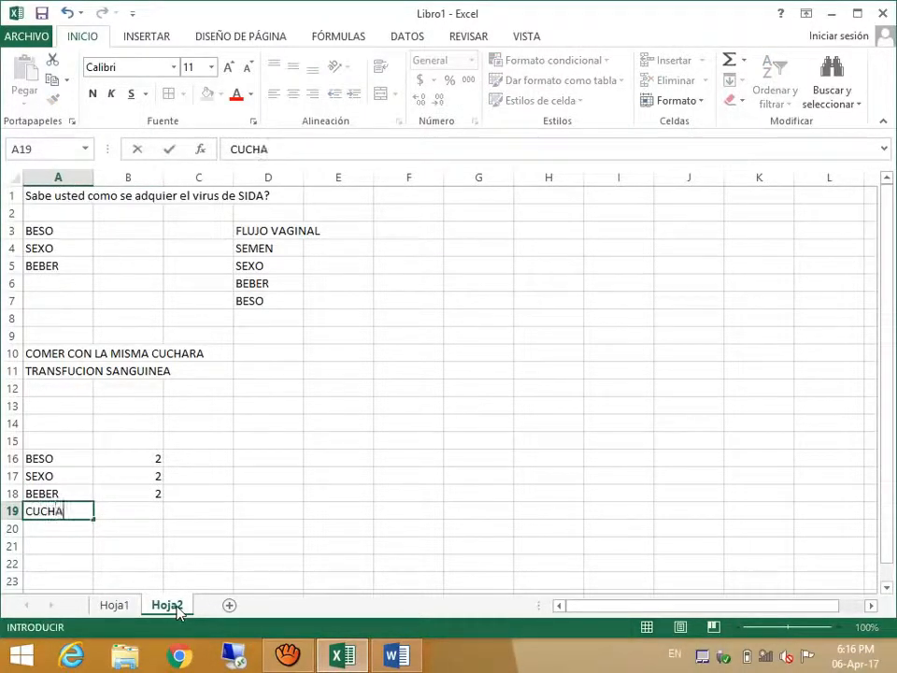
pyautogui.write('RAS')
pyautogui.press('BackSpace')
pyautogui.write('0')
pyautogui.press('Tab')
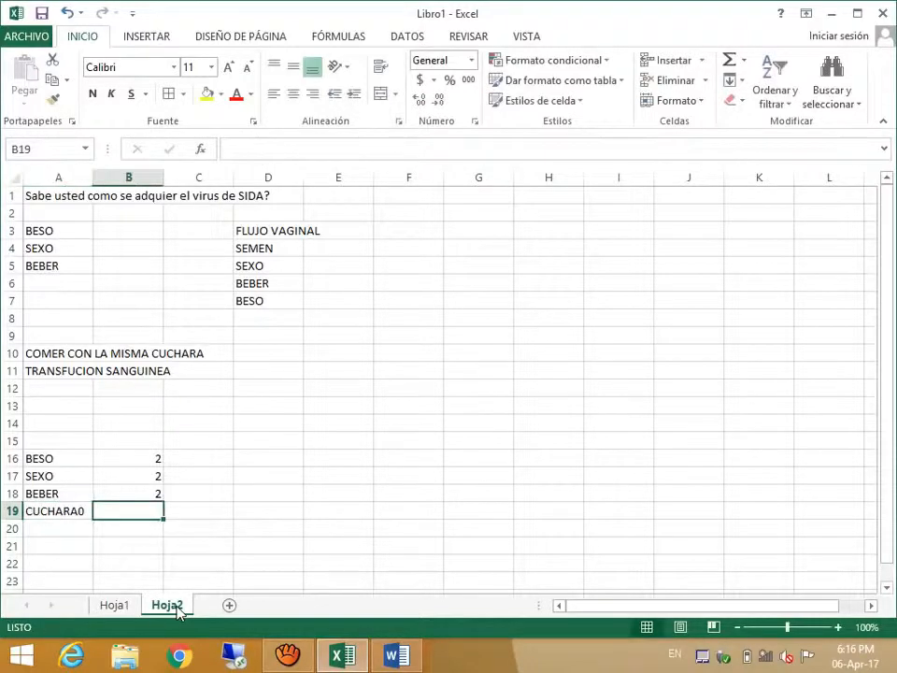
pyautogui.write('1')
pyautogui.press('Left')
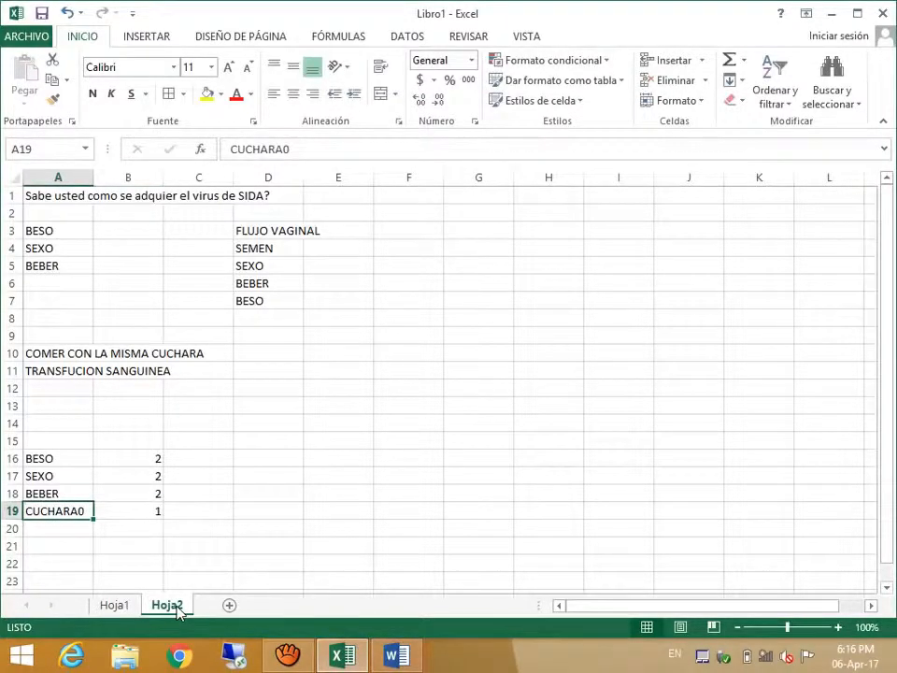
pyautogui.press('F2')
pyautogui.press('BackSpace')
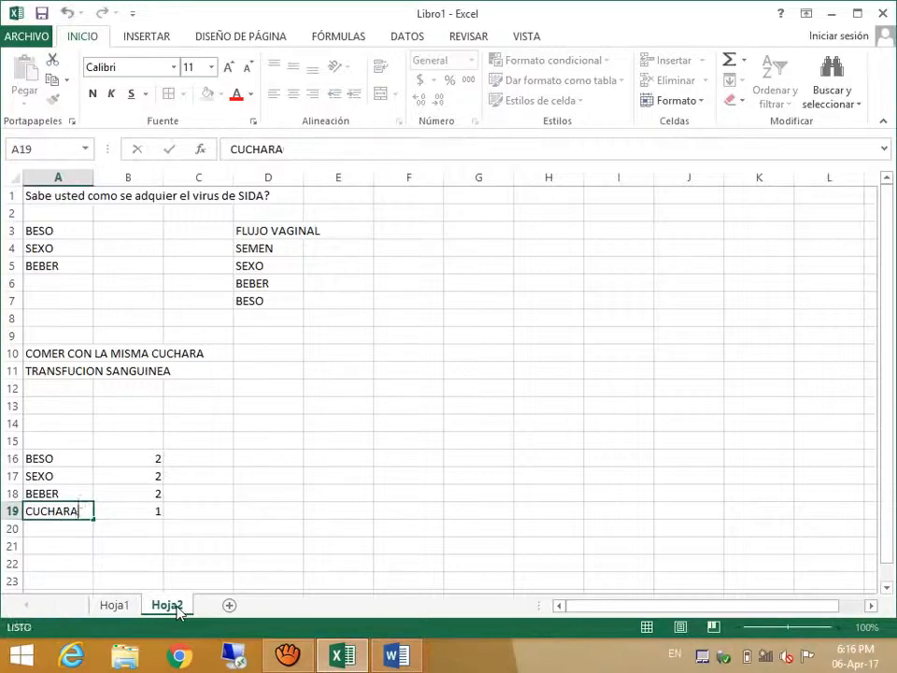
pyautogui.press('Return')
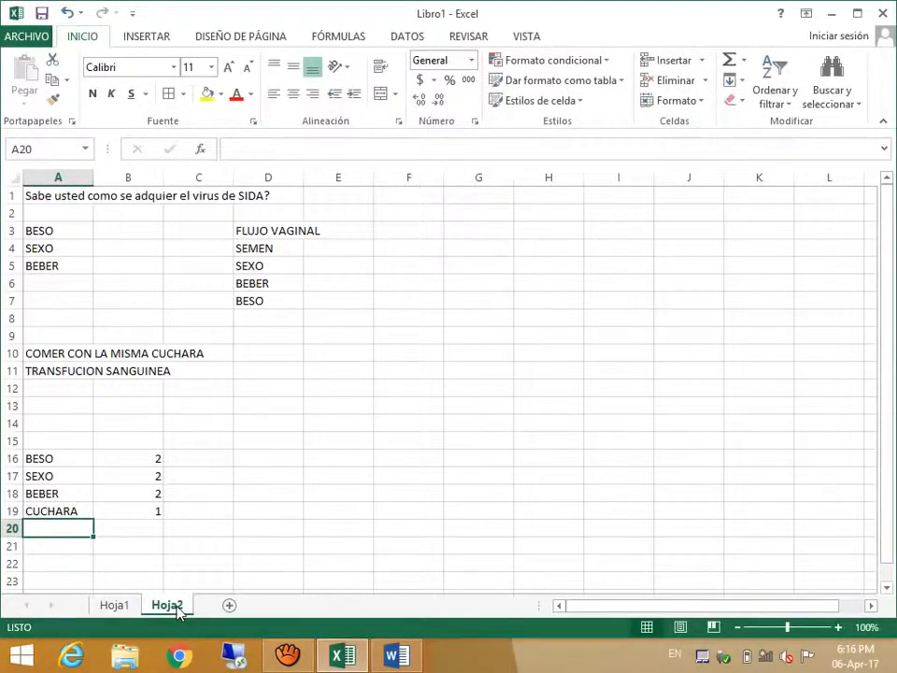
# Add "TRANSFUCION S." to the tally in row 20 with a count of 1, widening columns A and B
pyautogui.write('TRANSFUC')
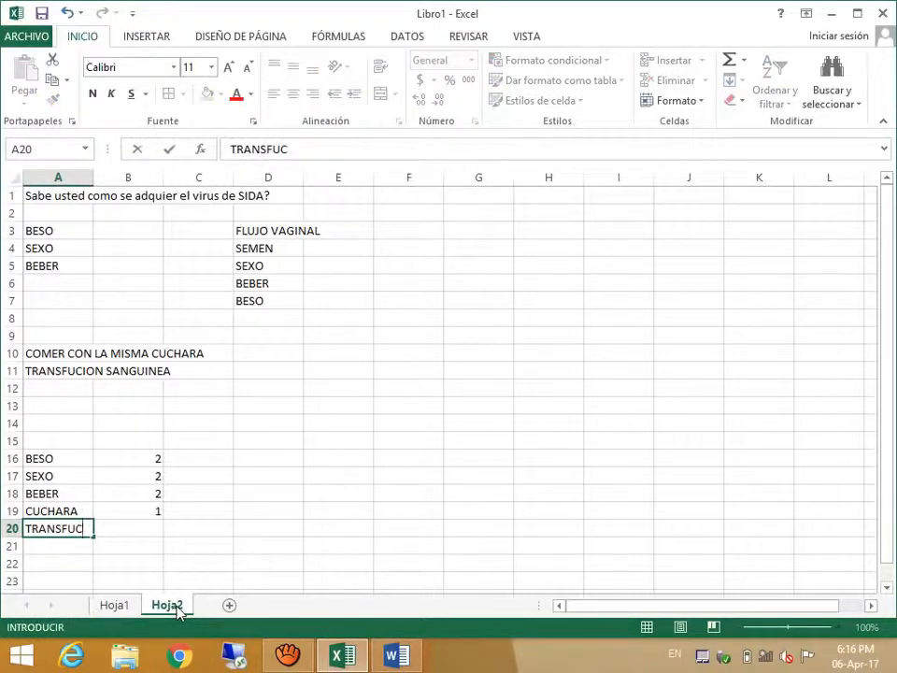
pyautogui.write('ION S.')
pyautogui.press('Return')
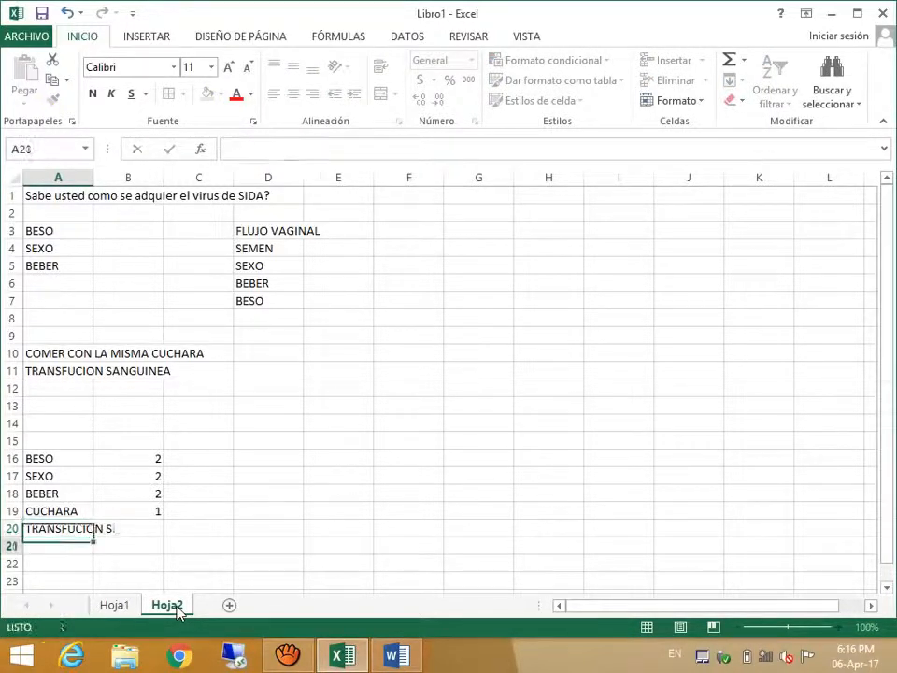
pyautogui.press('Up')
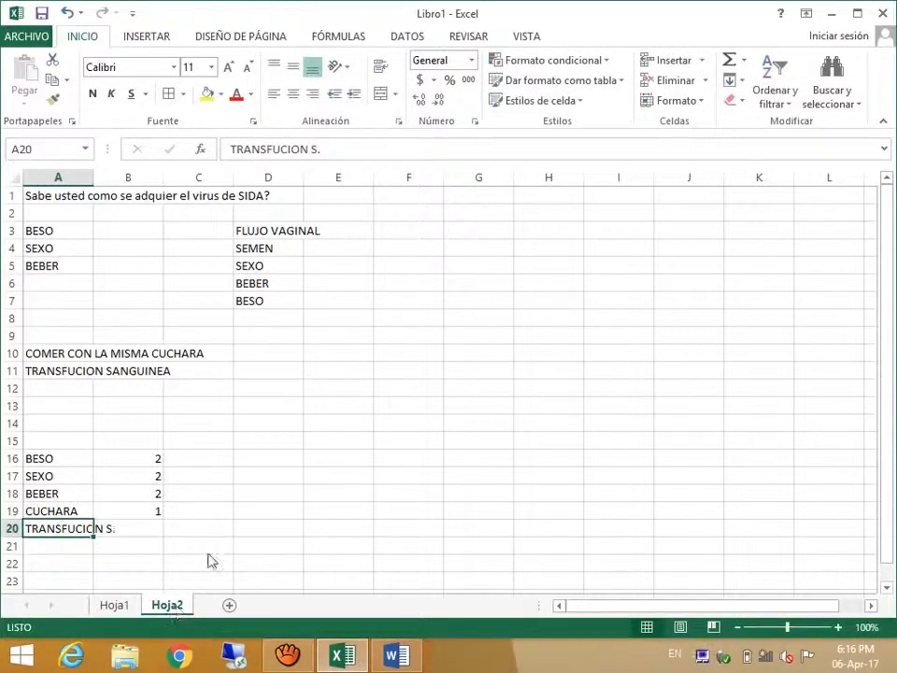
pyautogui.moveTo(163, 178); pyautogui.dragTo(207, 124)
pyautogui.moveTo(93, 175); pyautogui.dragTo(119, 233)
pyautogui.click(189, 526)
pyautogui.write('1')
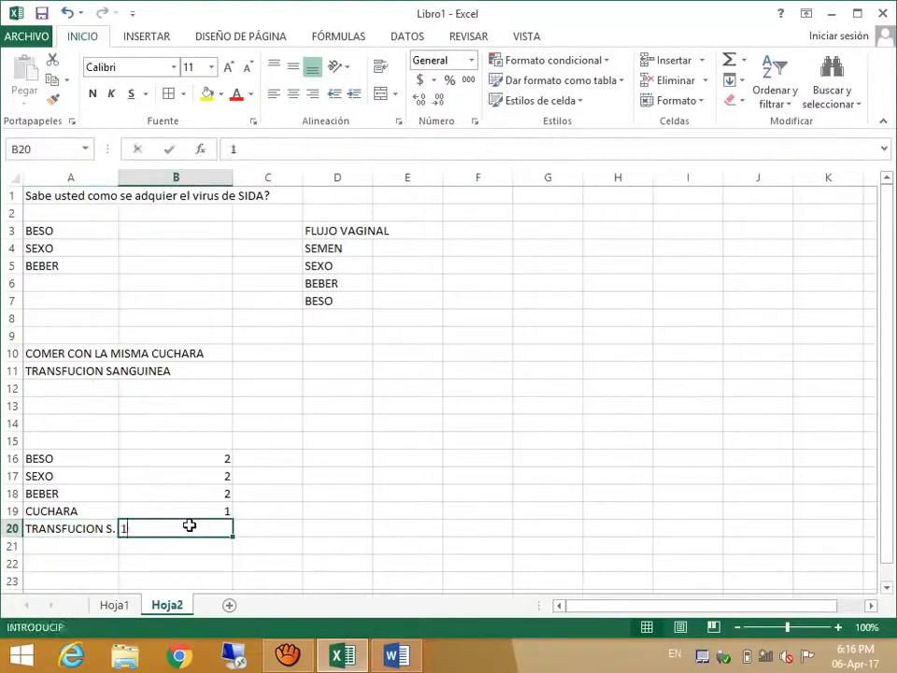
pyautogui.press('Return')
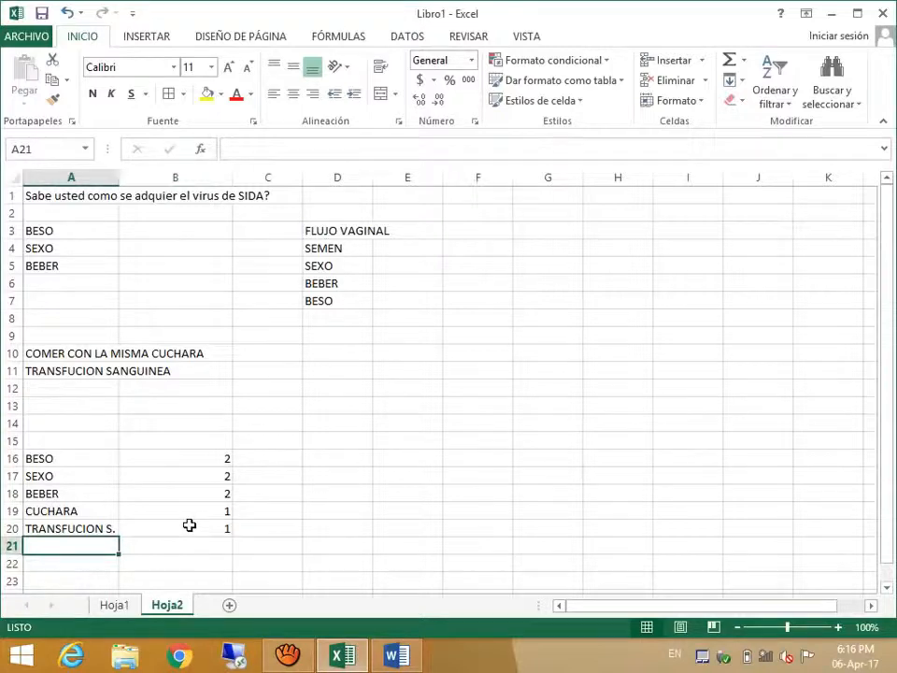
# Add SEMEN to the tally in A21 with a count of 1 in B21
pyautogui.write('SEXO')
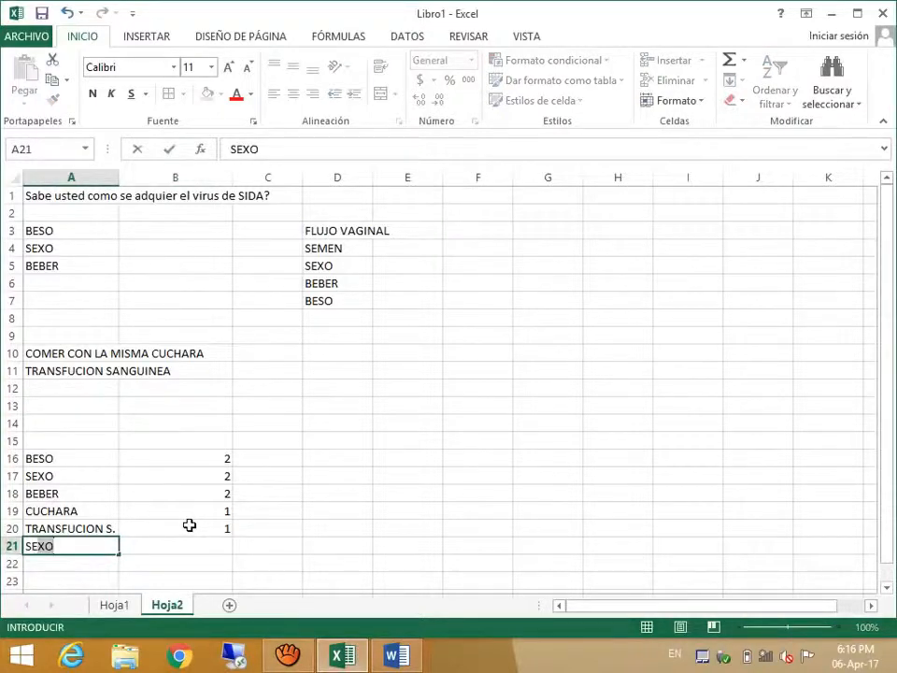
pyautogui.write('MEN')
pyautogui.press('Tab')
pyautogui.write('1')
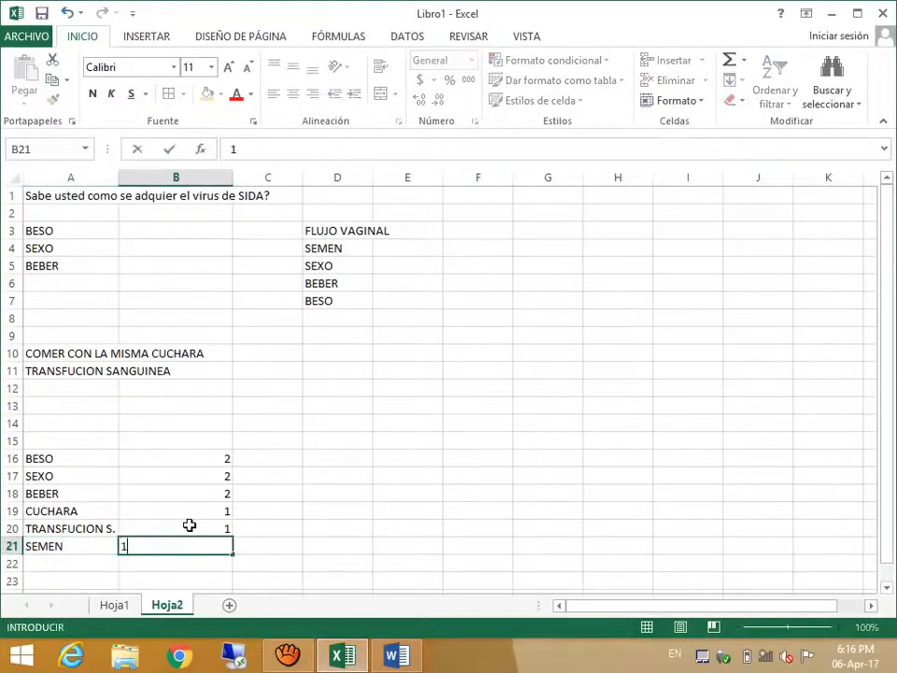
pyautogui.press('Return')
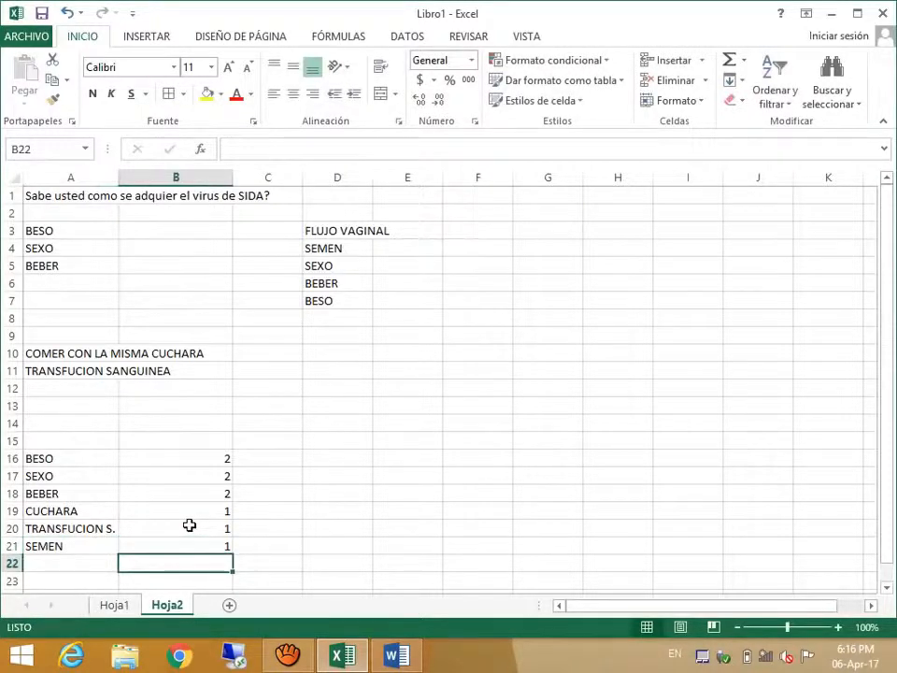
pyautogui.press('Left')
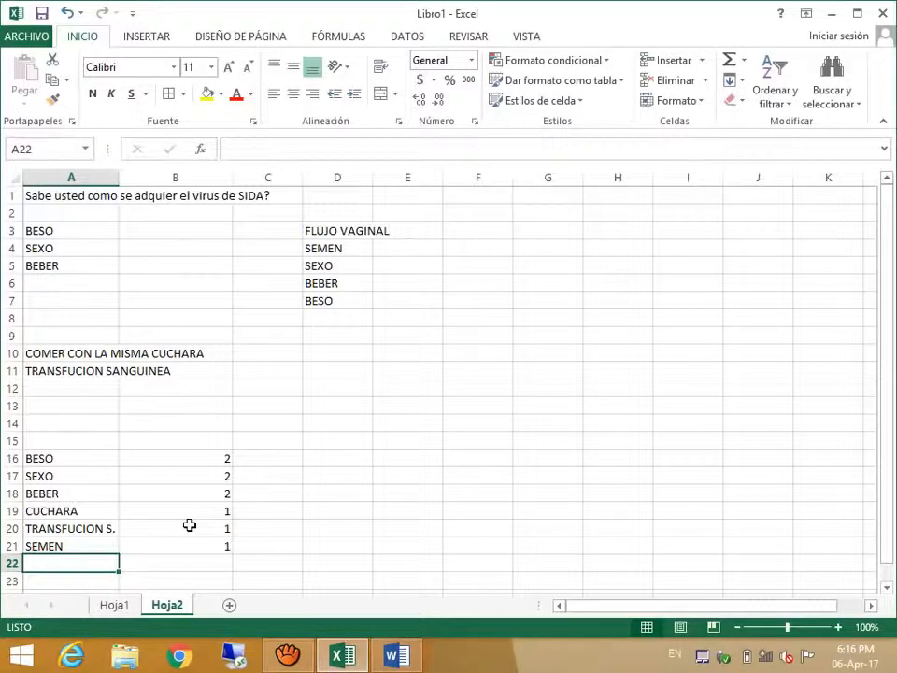
# Enter 80 in cell F1, on the same row as the survey question
pyautogui.click(479, 197)
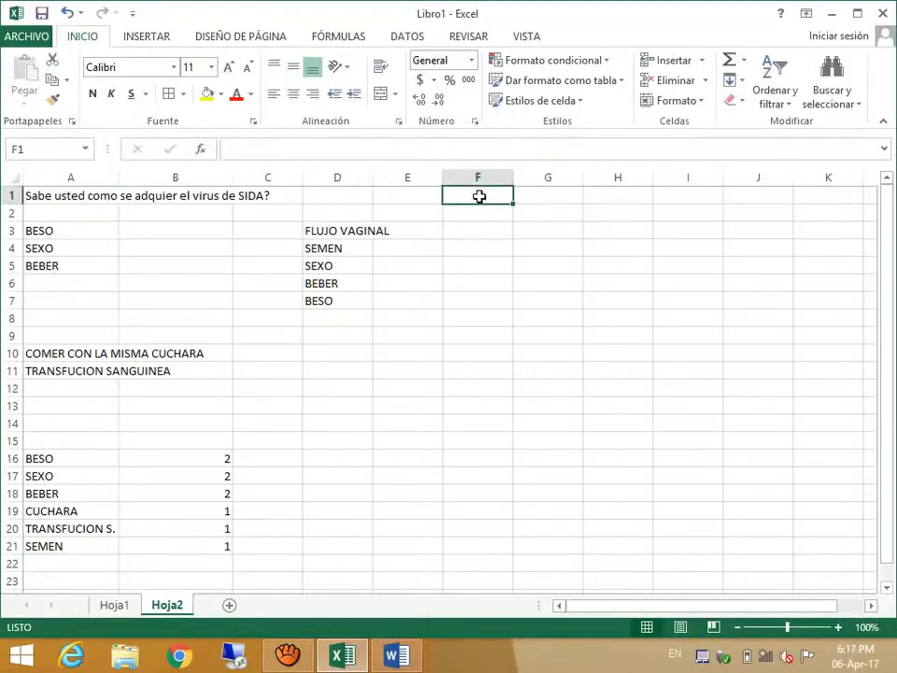
pyautogui.write('80')
# Calculate the BESO answer's share of the sample in D16 with the formula =SUMA(B16/F1)
pyautogui.click(363, 462)
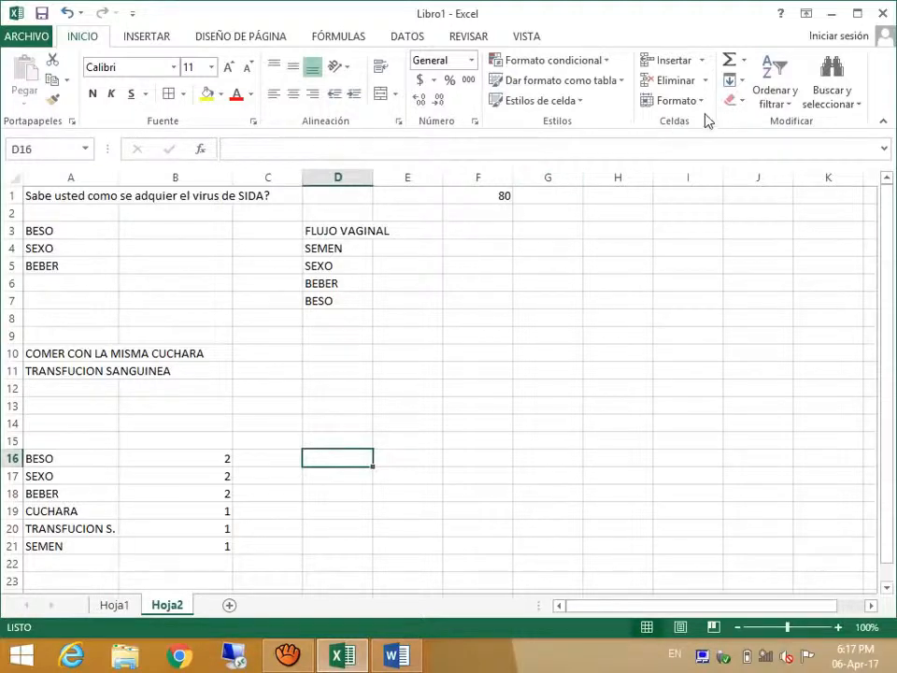
pyautogui.click(730, 70)
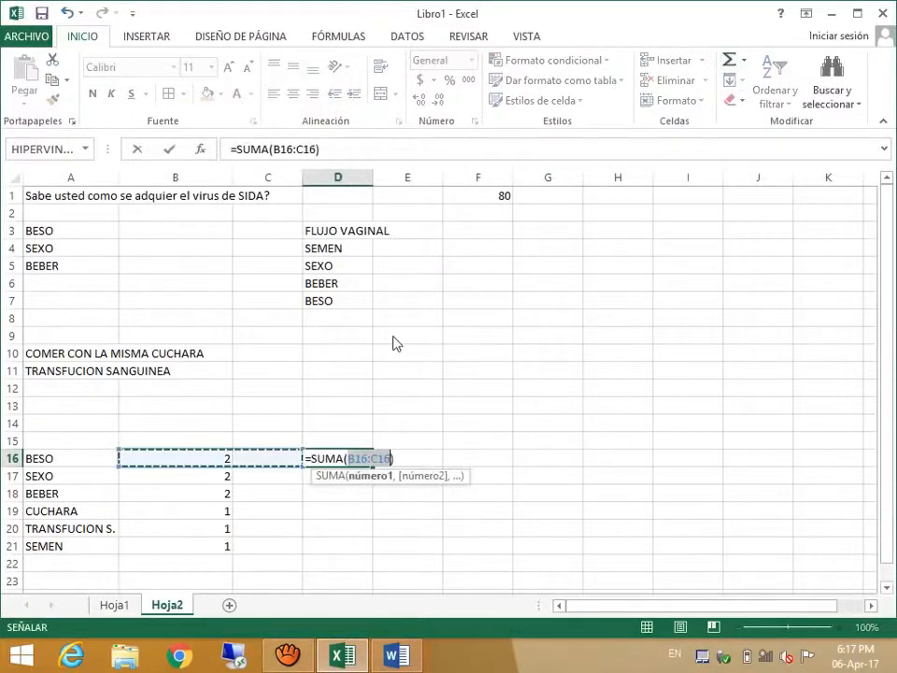
pyautogui.click(211, 458)
pyautogui.write('/')
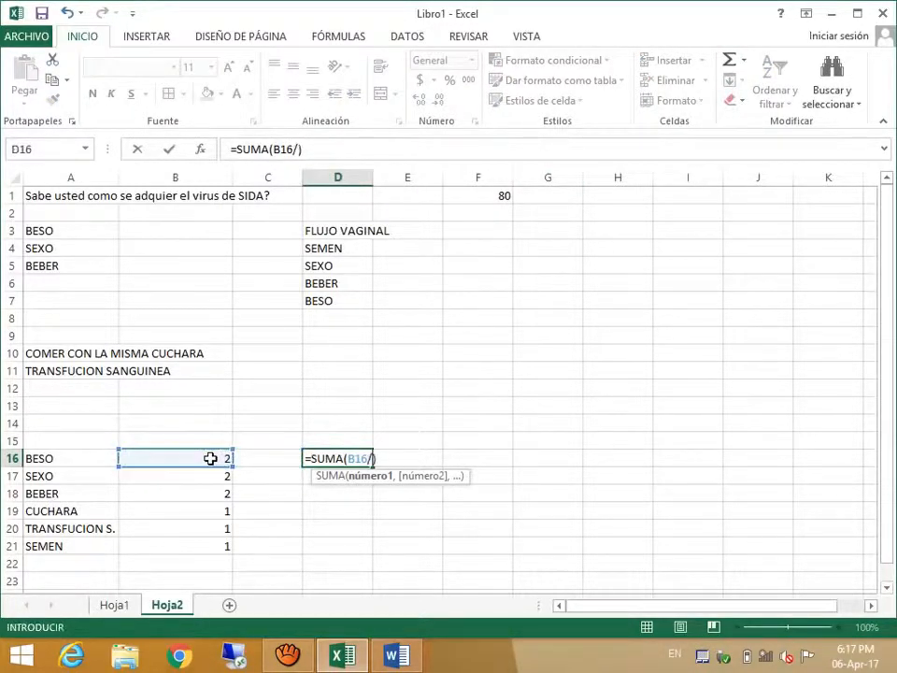
pyautogui.click(493, 197)
pyautogui.press('Return')
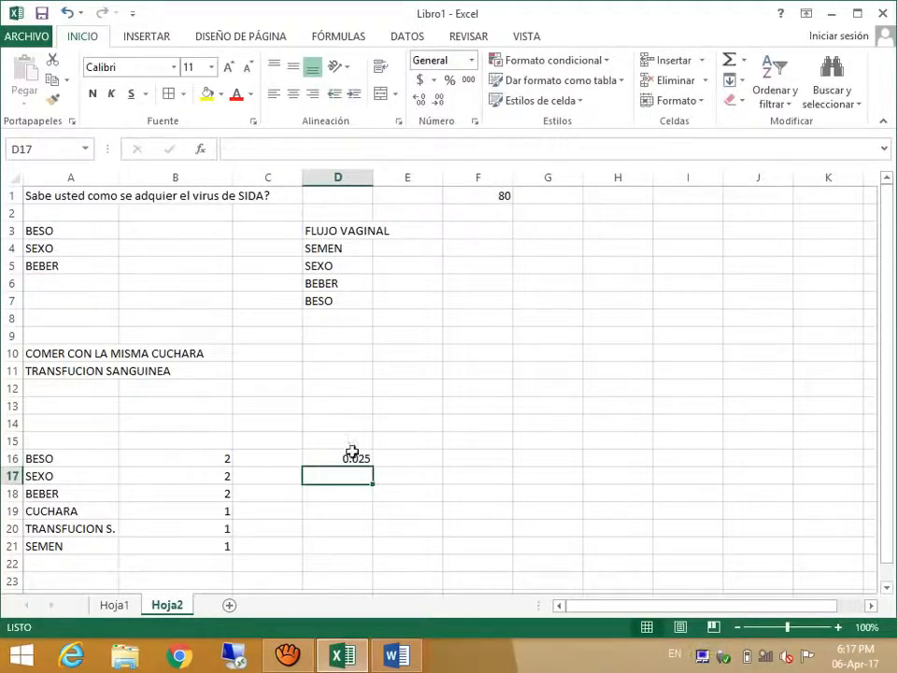
# Try to fill the D16 formula down to D21, and undo both the fill and the formula
pyautogui.click(348, 460)
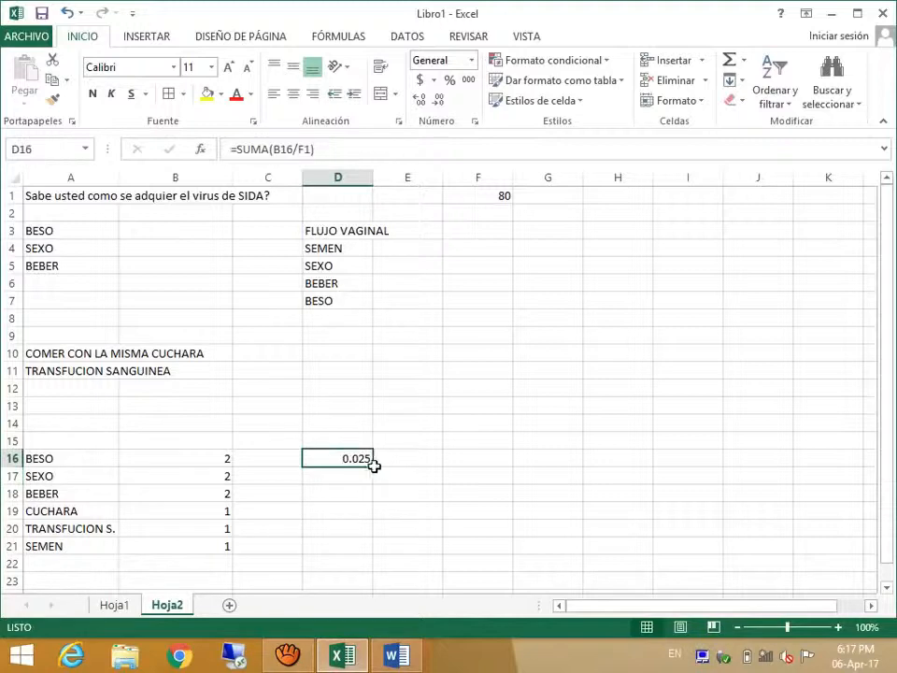
pyautogui.moveTo(373, 466); pyautogui.dragTo(379, 550)
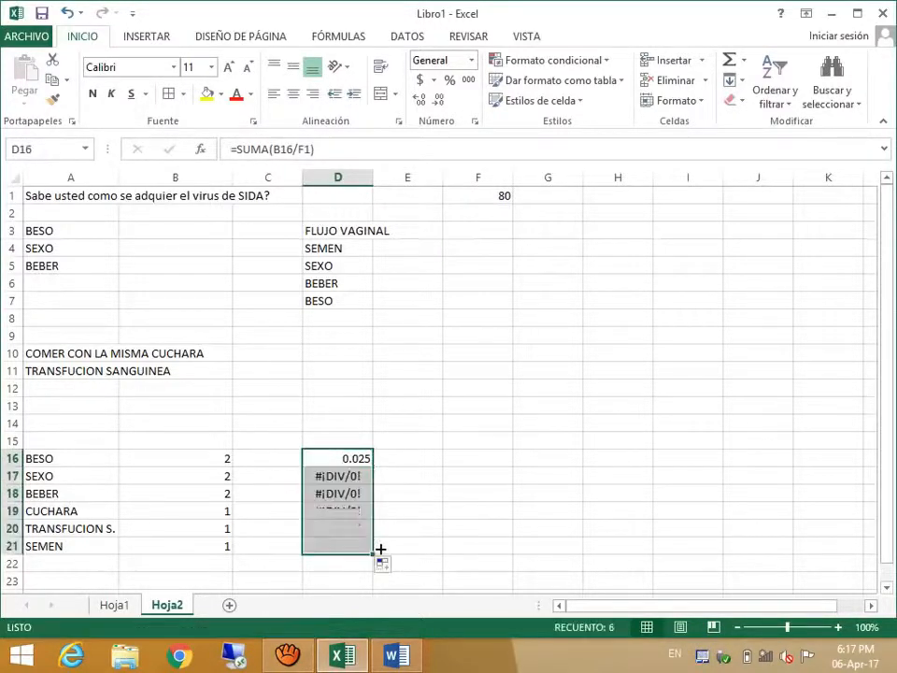
pyautogui.hotkey('ctrl', 'z')
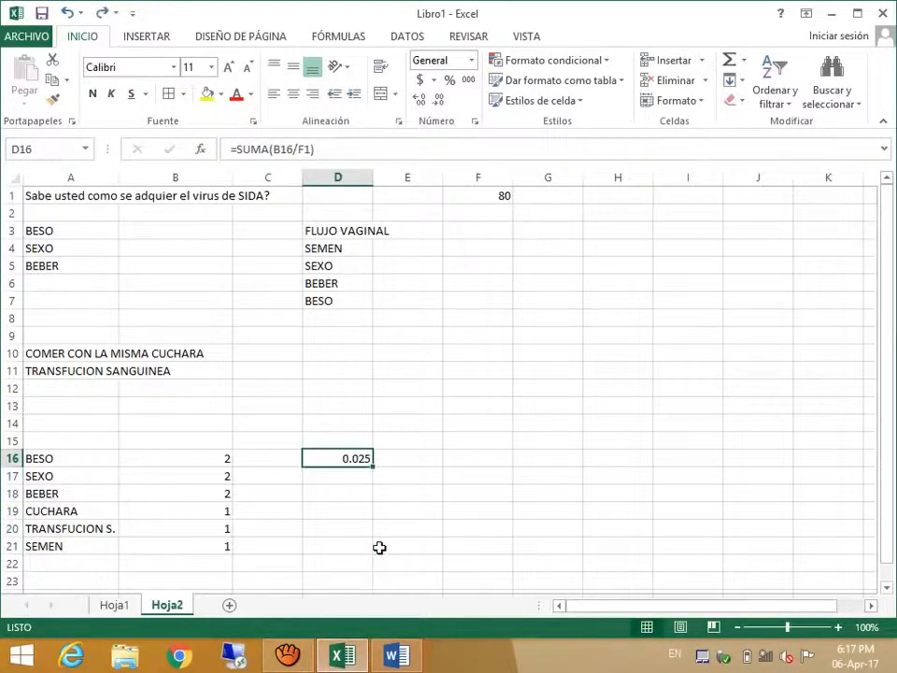
pyautogui.hotkey('ctrl', 'z')
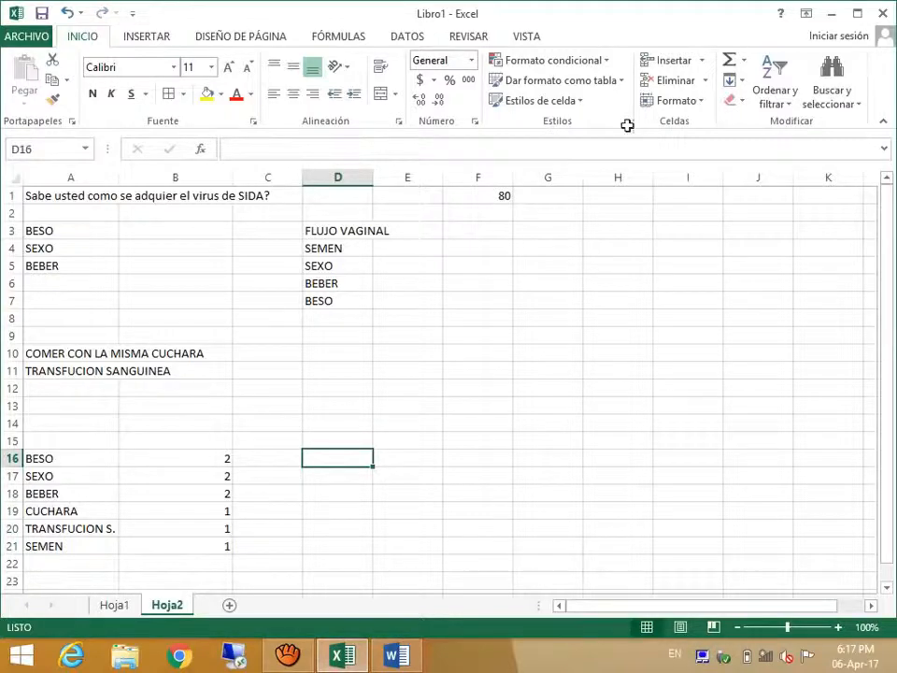
# Enter =SUMA(B16/80) in D16 and fill it down to D21 for all the tallied answers
pyautogui.click(731, 62)
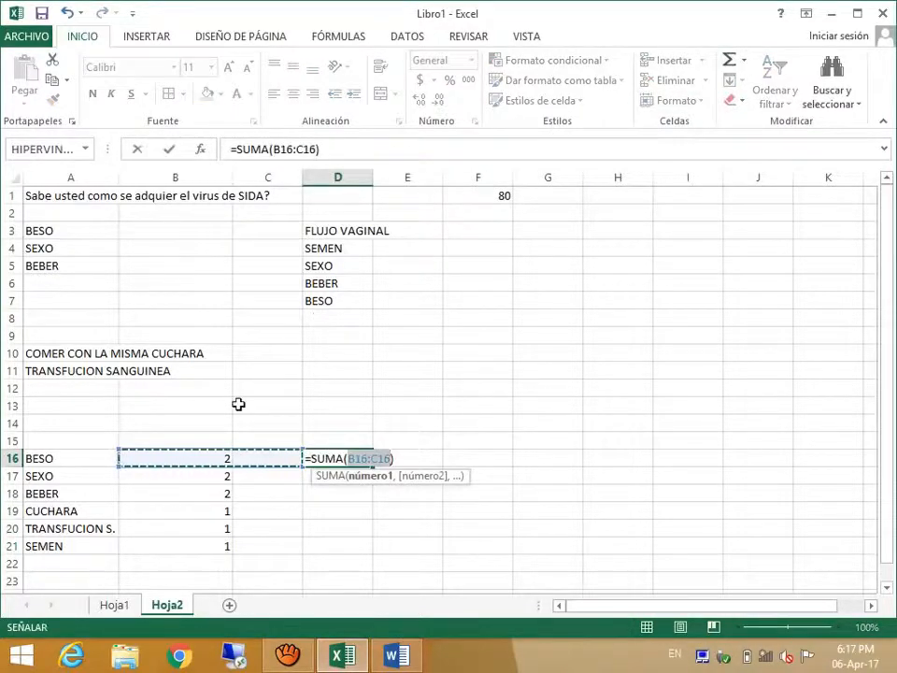
pyautogui.click(213, 458)
pyautogui.write('/80')
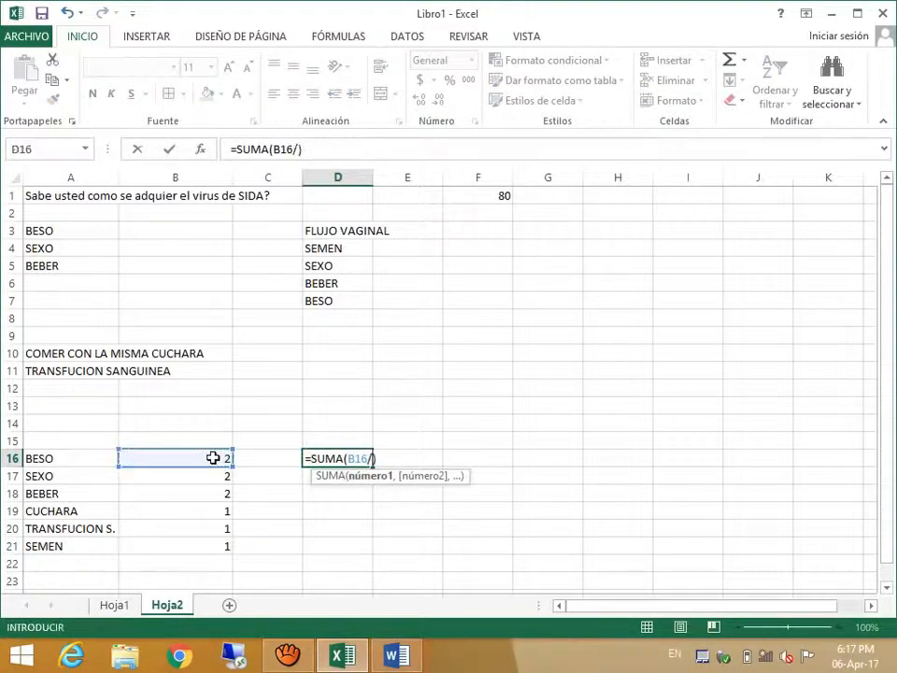
pyautogui.press('Return')
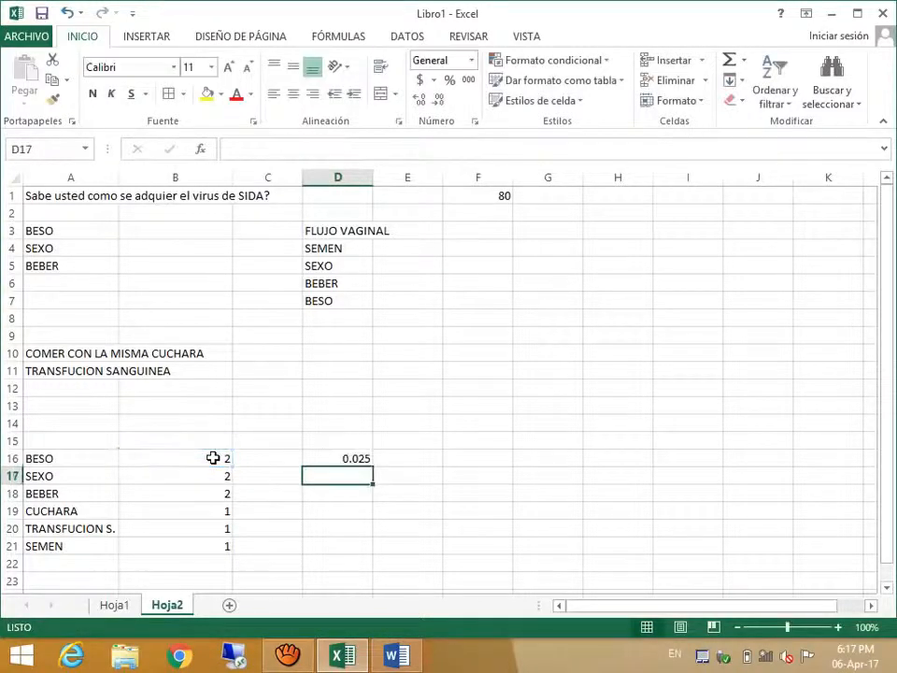
pyautogui.click(332, 459)
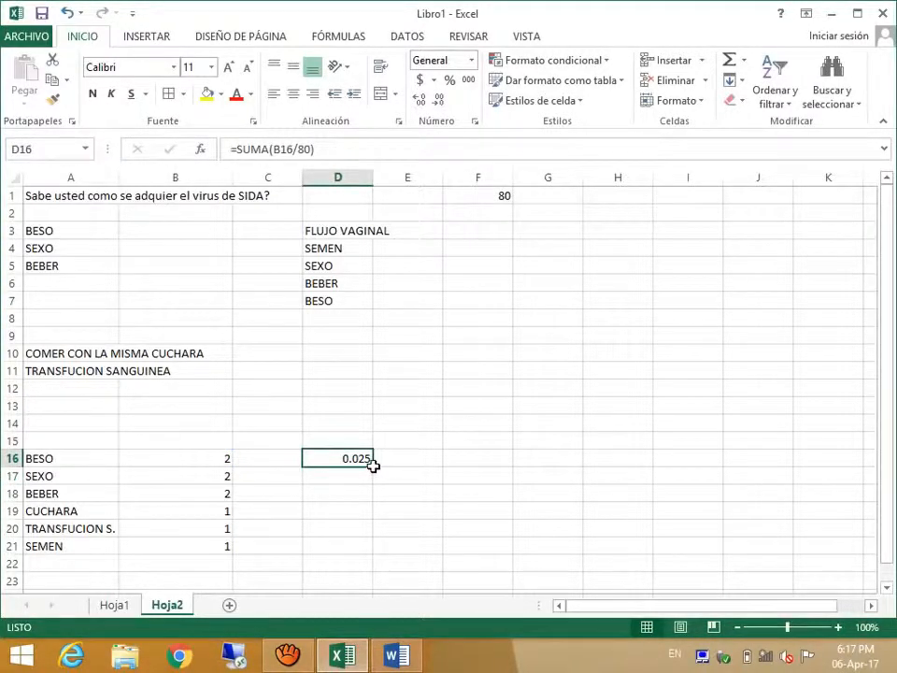
pyautogui.moveTo(371, 465); pyautogui.dragTo(367, 562)
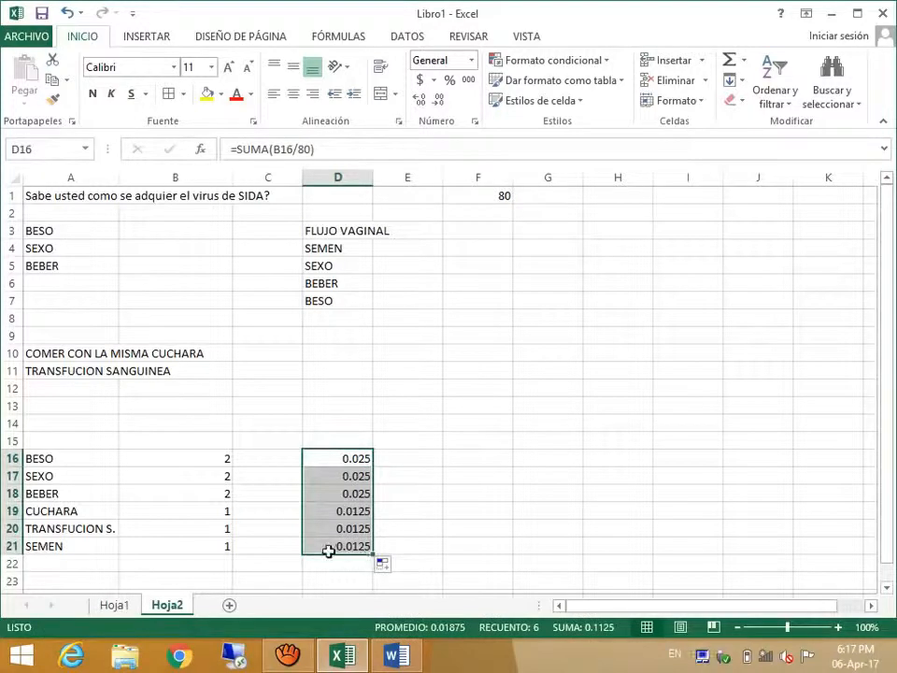
# Format the calculated shares in D16:D21 as percentages
pyautogui.click(326, 549)
pyautogui.moveTo(353, 456); pyautogui.dragTo(363, 544)
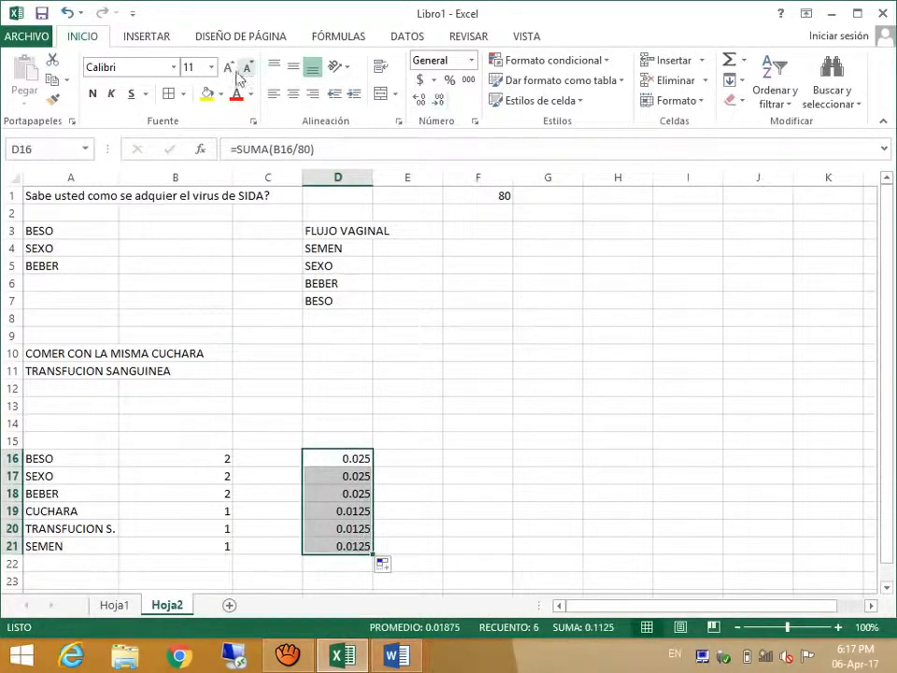
pyautogui.click(449, 83)
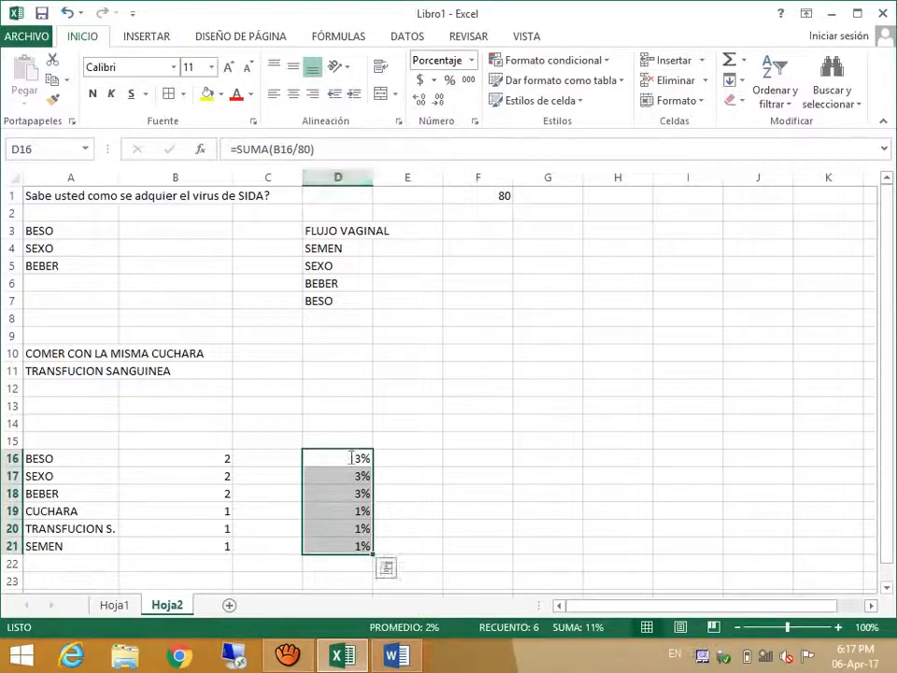
# Review the first question's chart and statistics on Hoja1 and in the Word report, and return to the Hoja2 tally in Excel
pyautogui.click(115, 608)
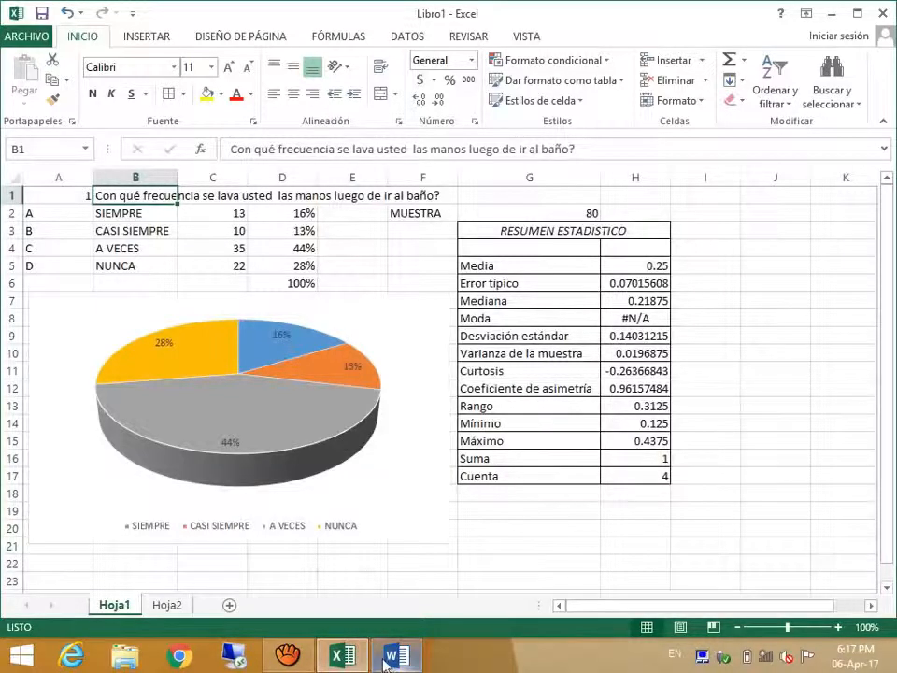
pyautogui.click(169, 607)
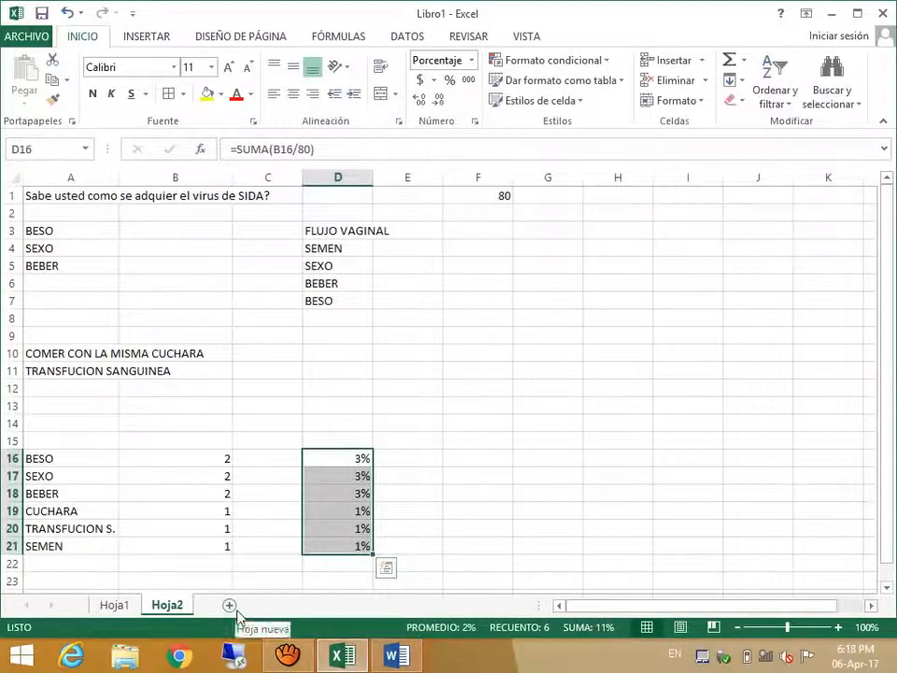
pyautogui.click(337, 657)
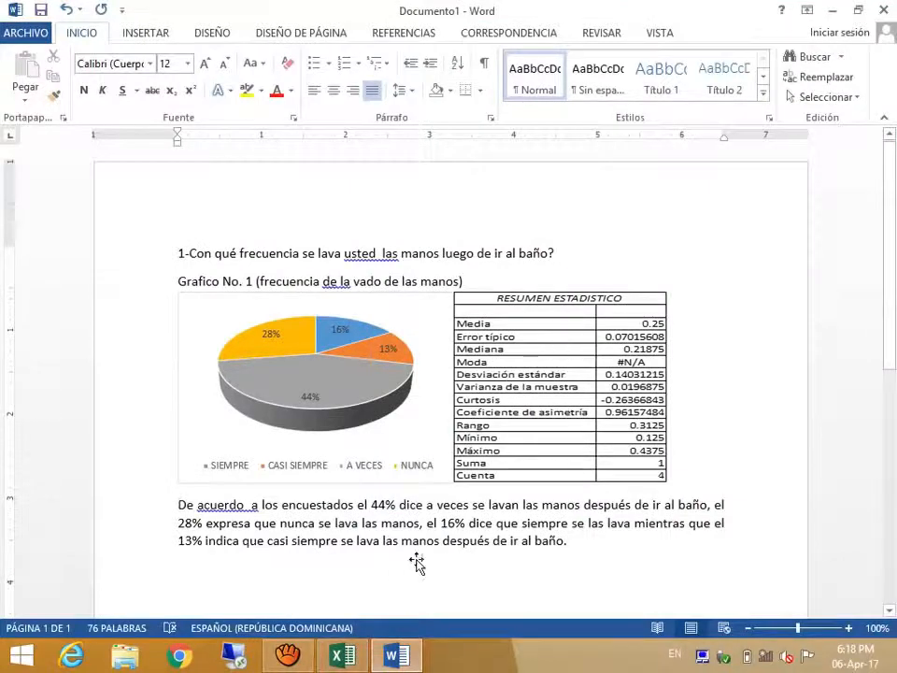
pyautogui.click(342, 657)
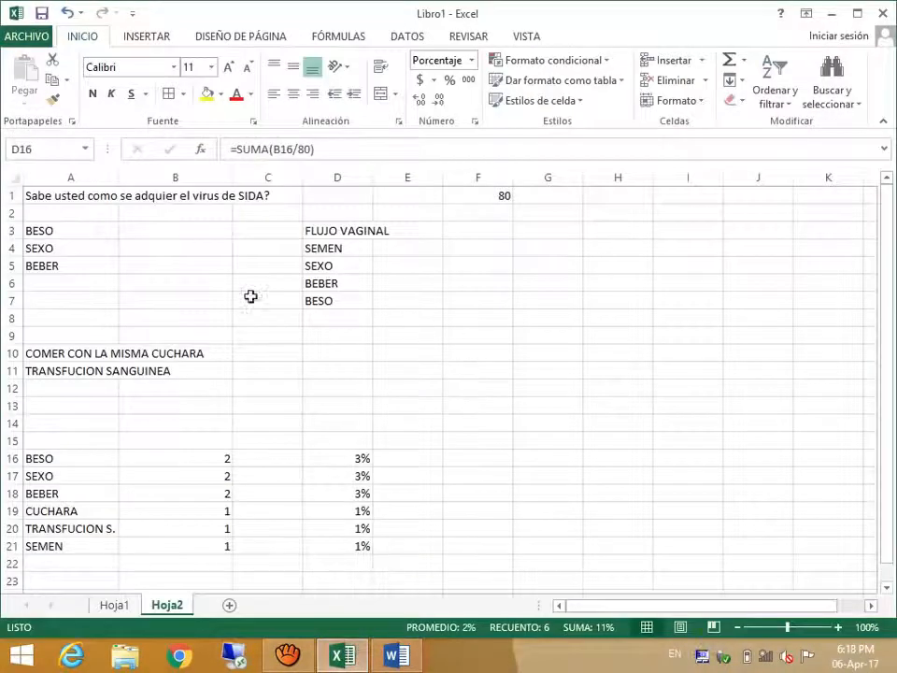